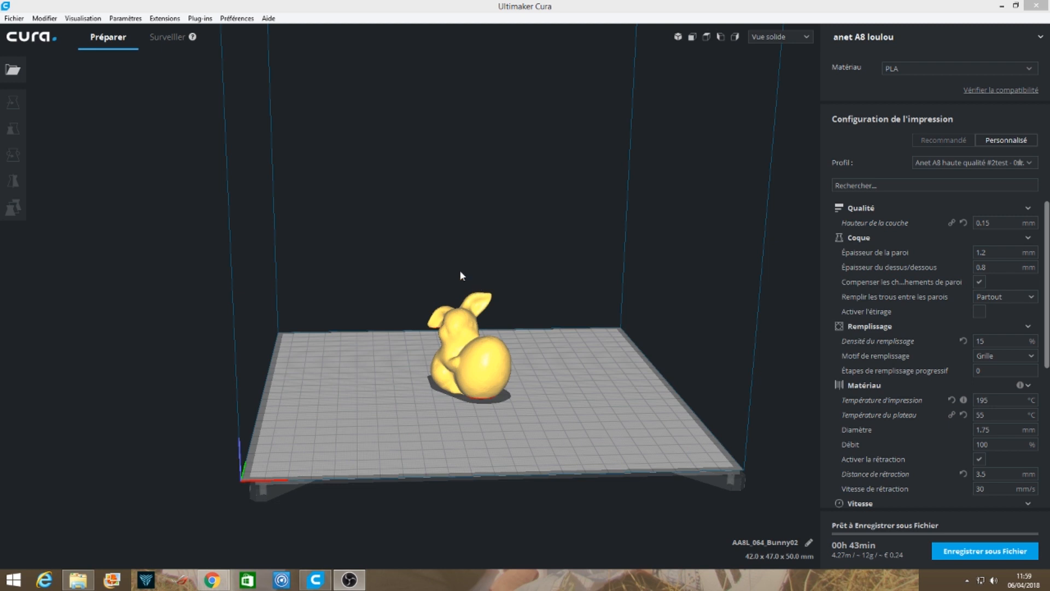
# - Open the machine settings of the active anet A8 printer through printer management
pyautogui.click(129, 19)
pyautogui.moveTo(138, 34)
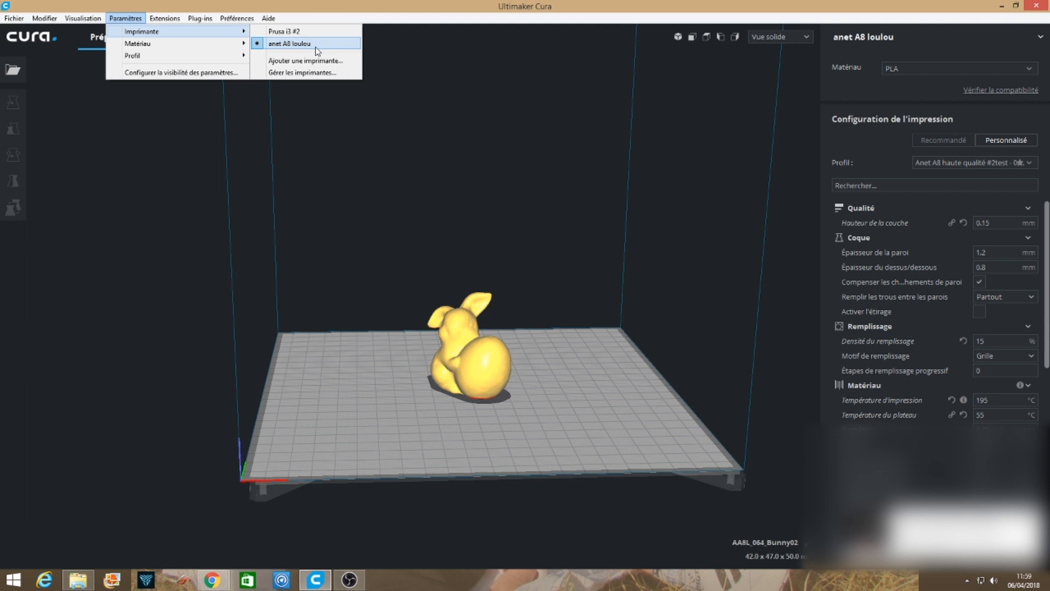
pyautogui.click(315, 72)
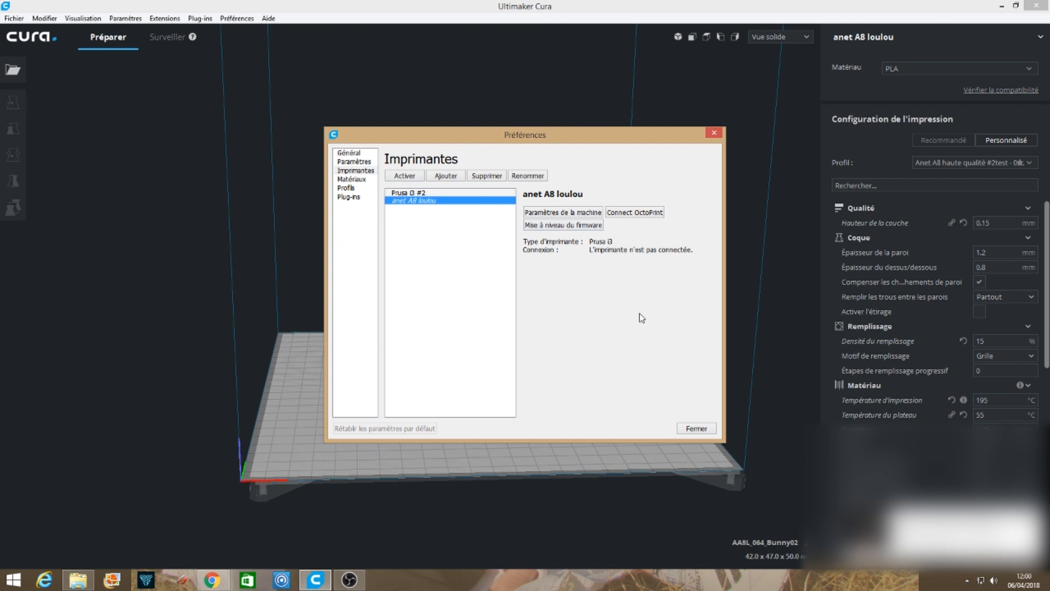
pyautogui.click(570, 215)
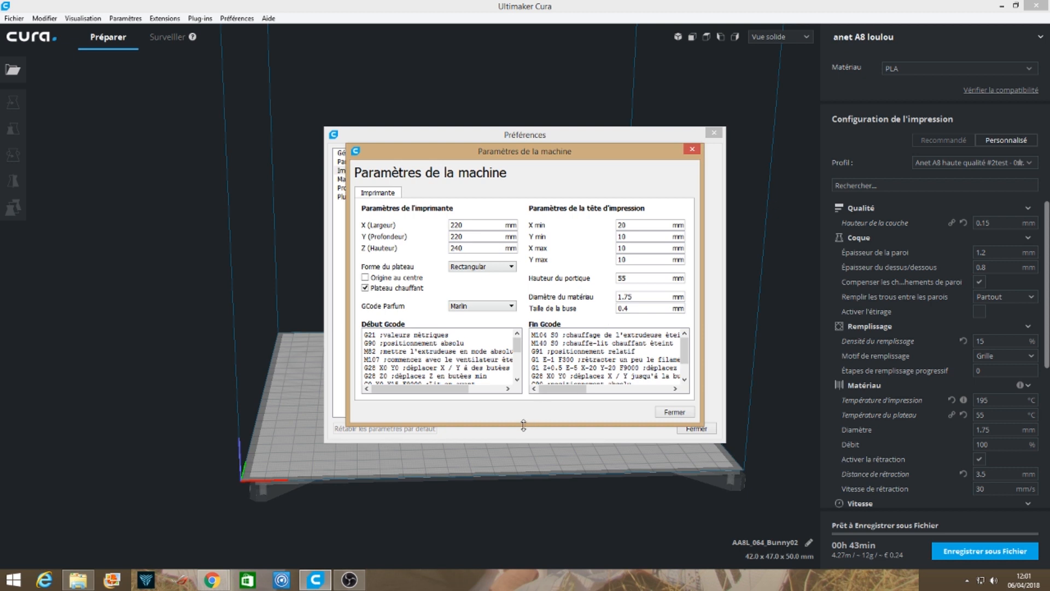
# - Enlarge the machine settings window to examine the complete start and end G-code, and close the printer preferences
pyautogui.moveTo(525, 425); pyautogui.dragTo(525, 541)
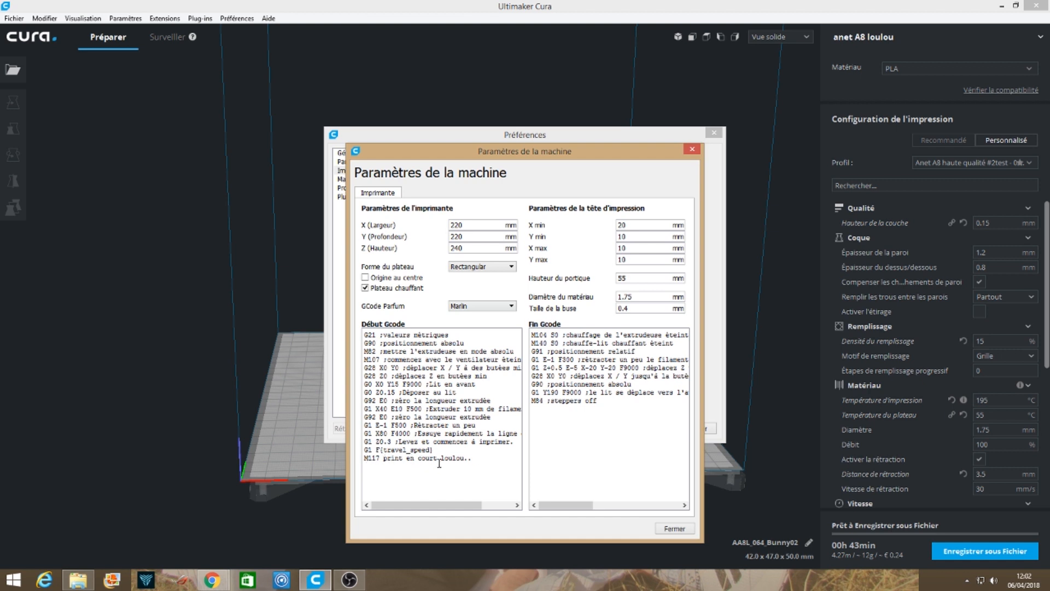
pyautogui.click(383, 459)
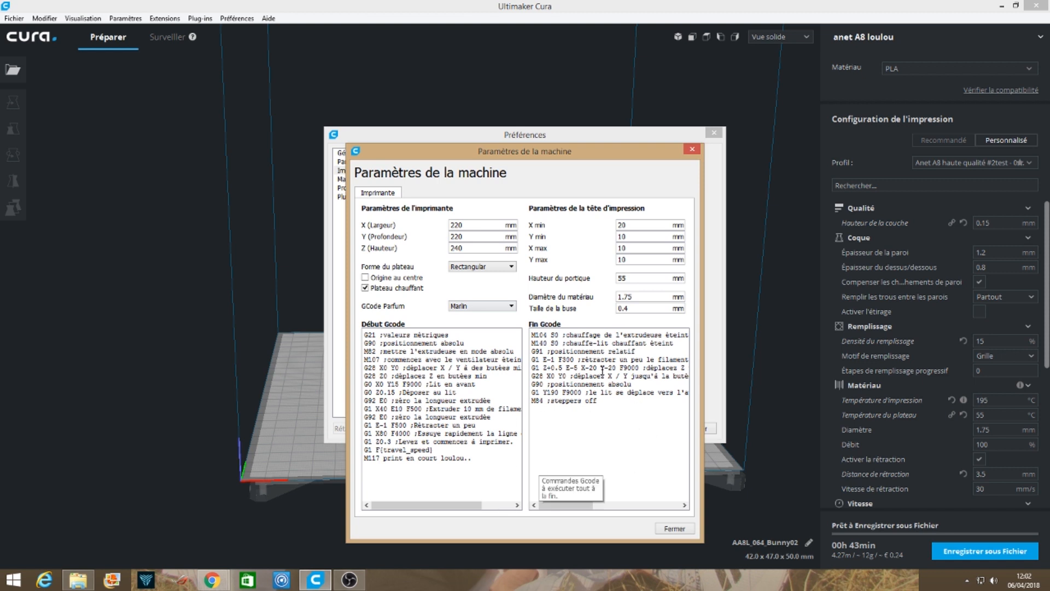
pyautogui.moveTo(701, 434); pyautogui.dragTo(805, 432)
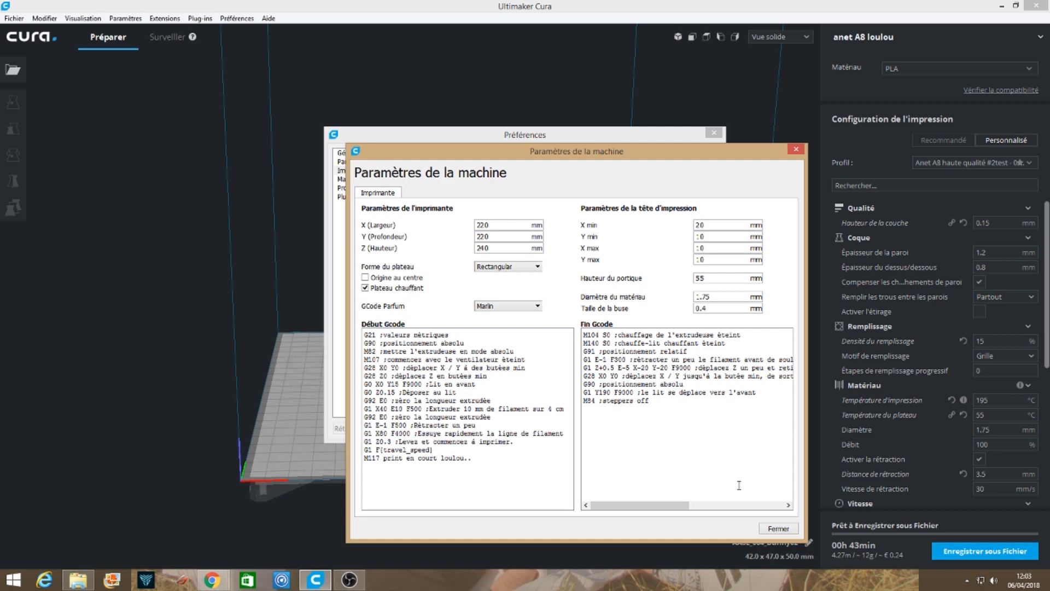
pyautogui.click(786, 530)
pyautogui.click(698, 429)
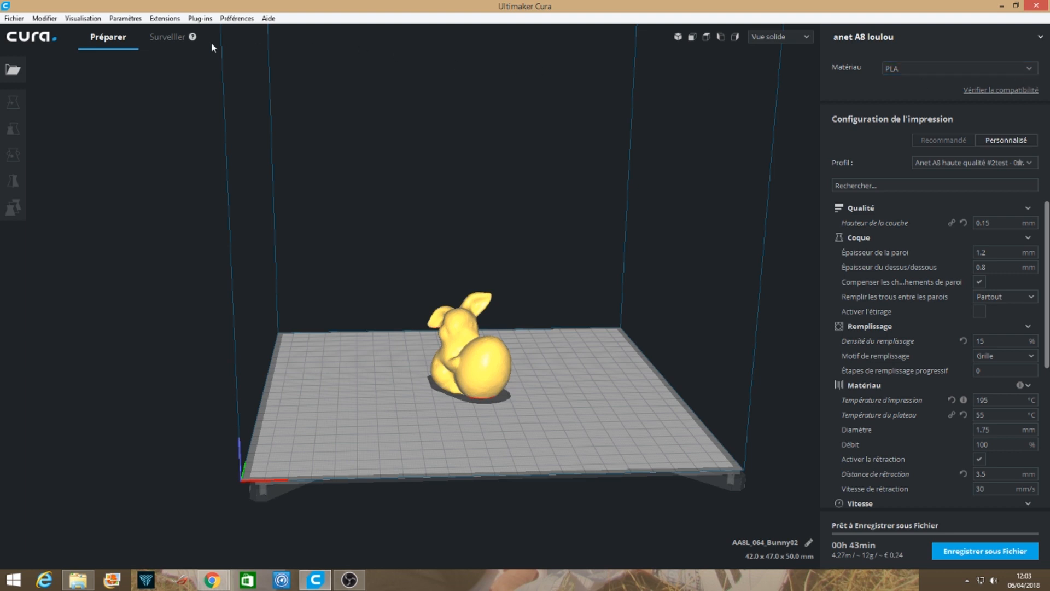
# - Examine the generic PLA's properties, description and adhesion information in the material manager, and close it
pyautogui.click(123, 18)
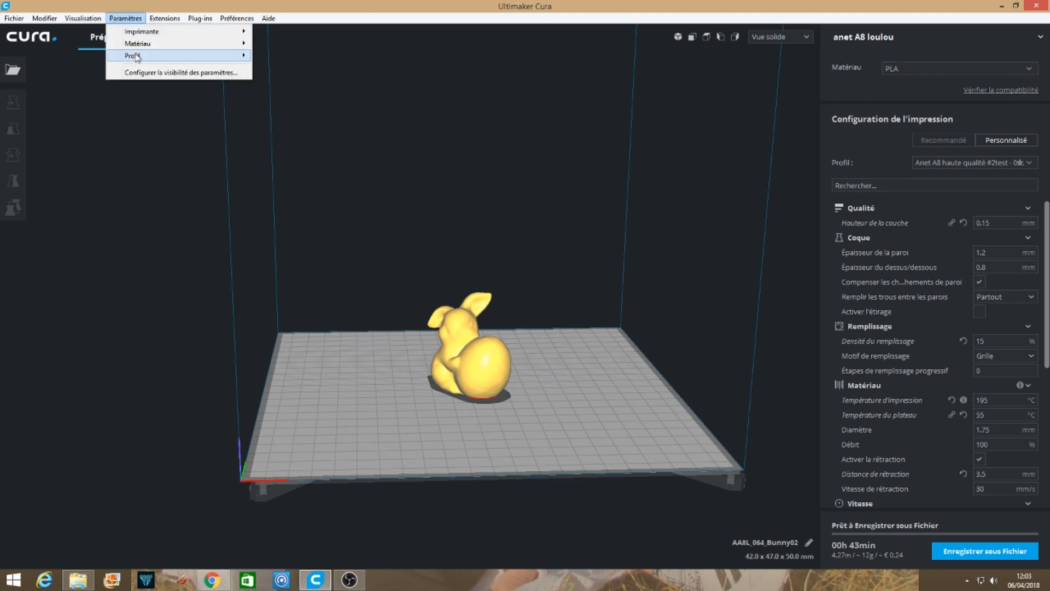
pyautogui.moveTo(170, 44)
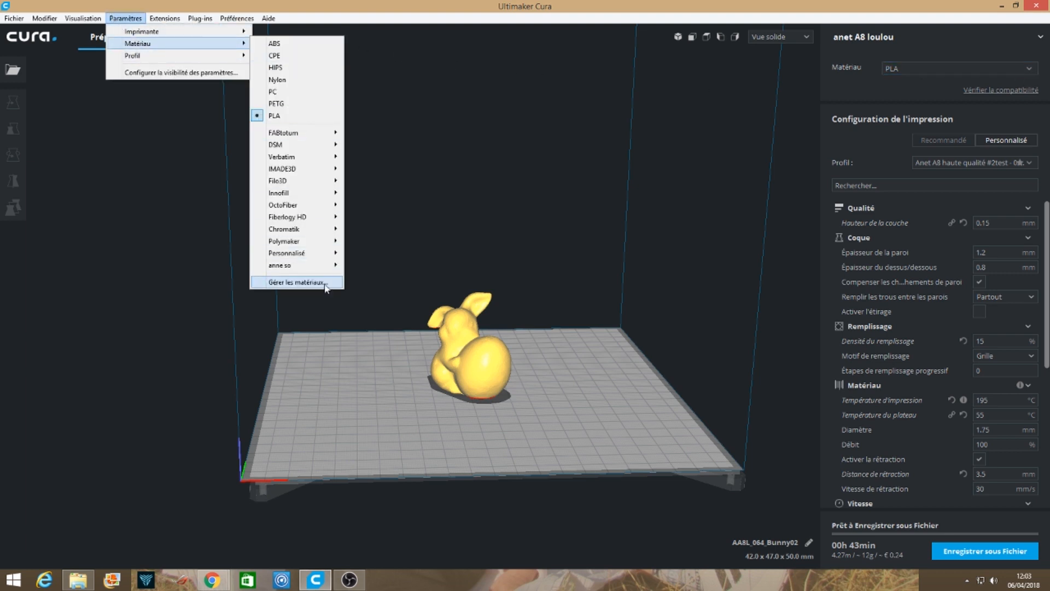
pyautogui.click(298, 282)
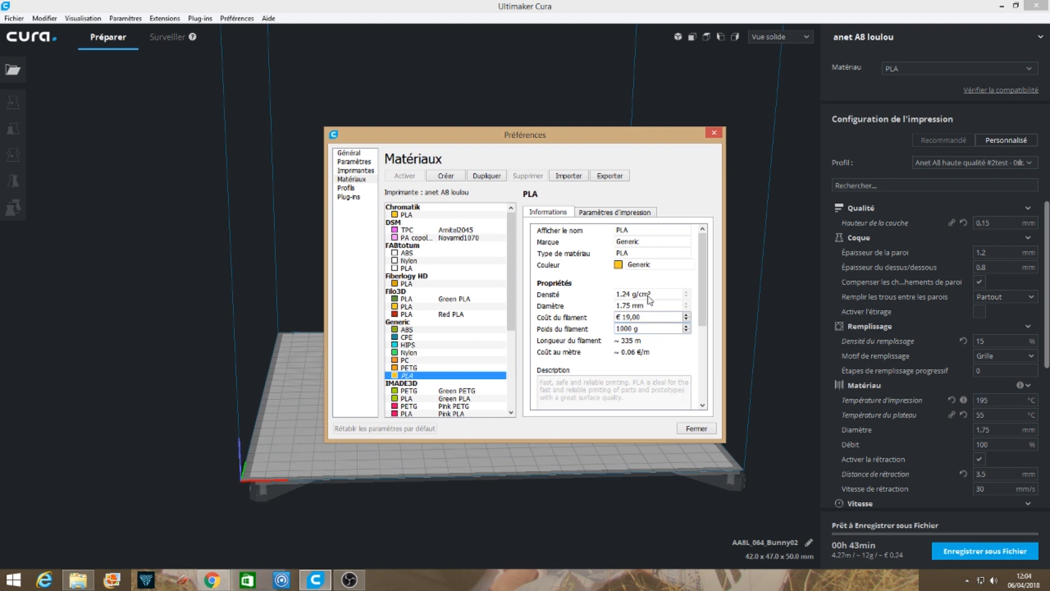
pyautogui.moveTo(705, 289); pyautogui.dragTo(707, 372)
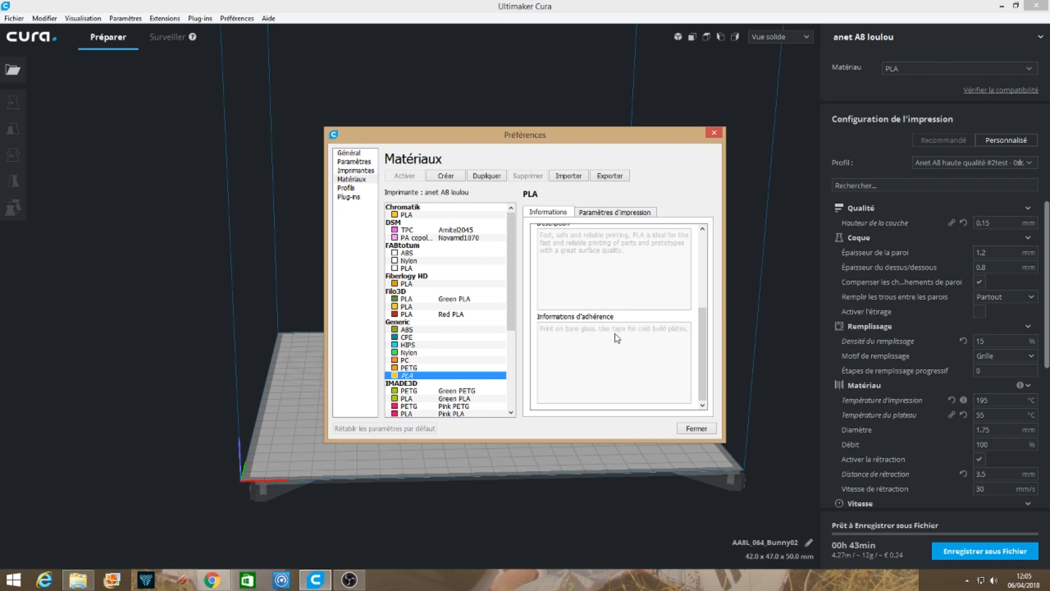
pyautogui.click(693, 429)
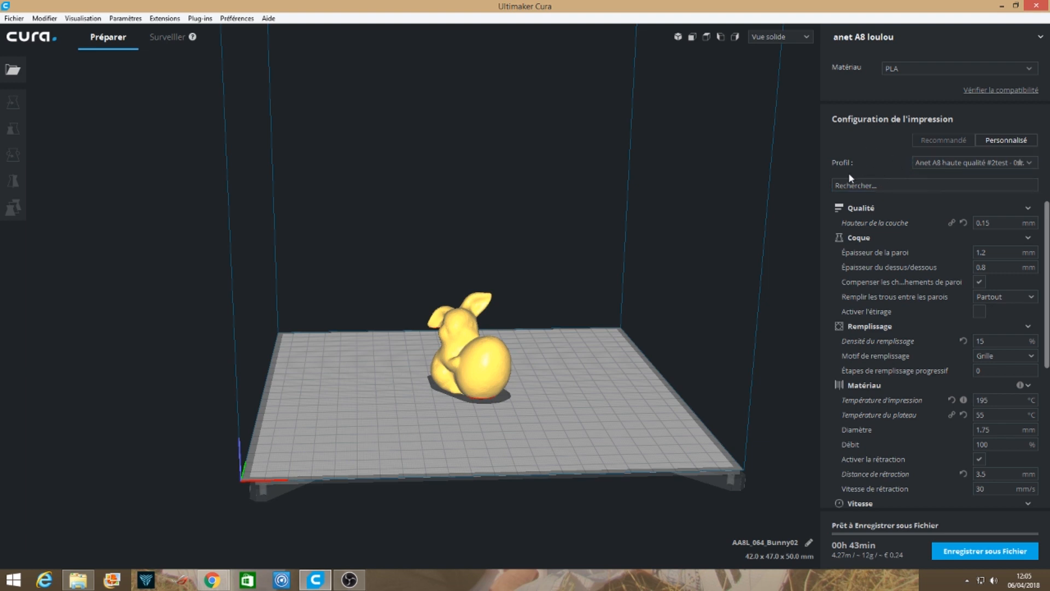
# - Look through the available print profiles and the profile manager for the Anet A8 haute qualité #2test profile, and close it
pyautogui.click(948, 162)
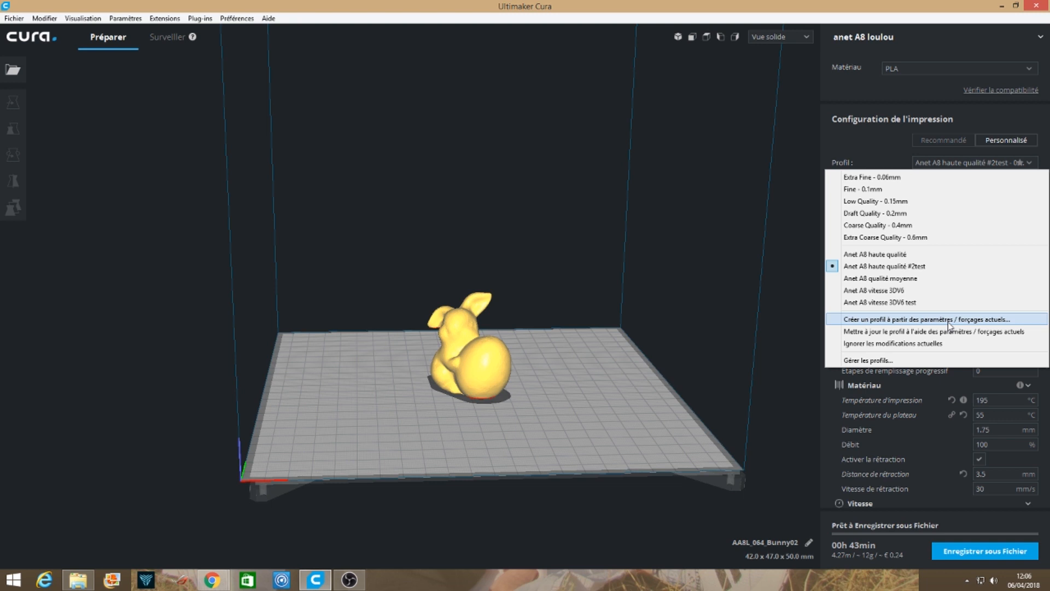
pyautogui.click(910, 359)
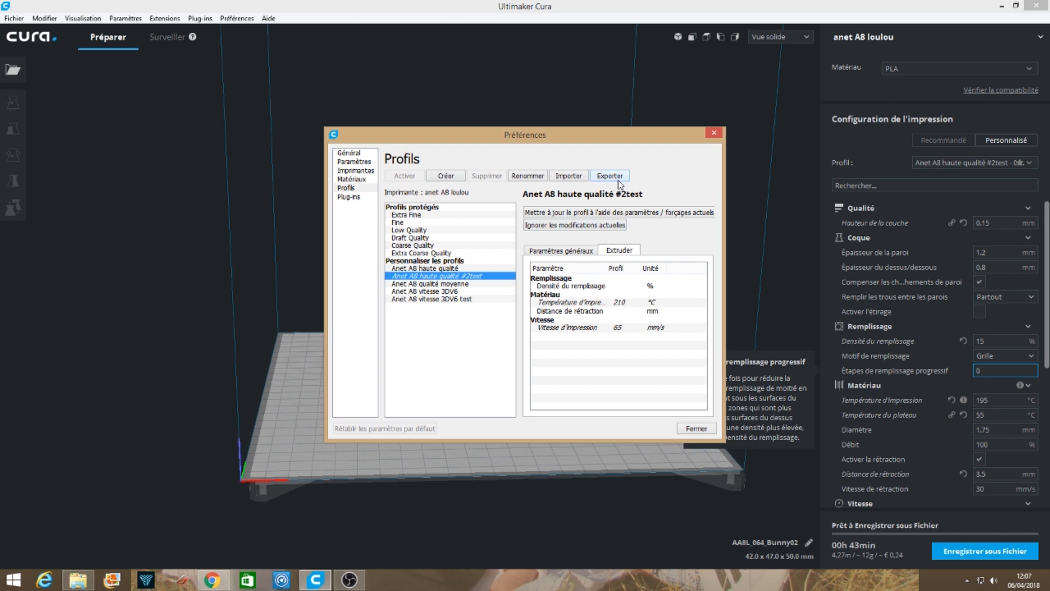
pyautogui.click(704, 430)
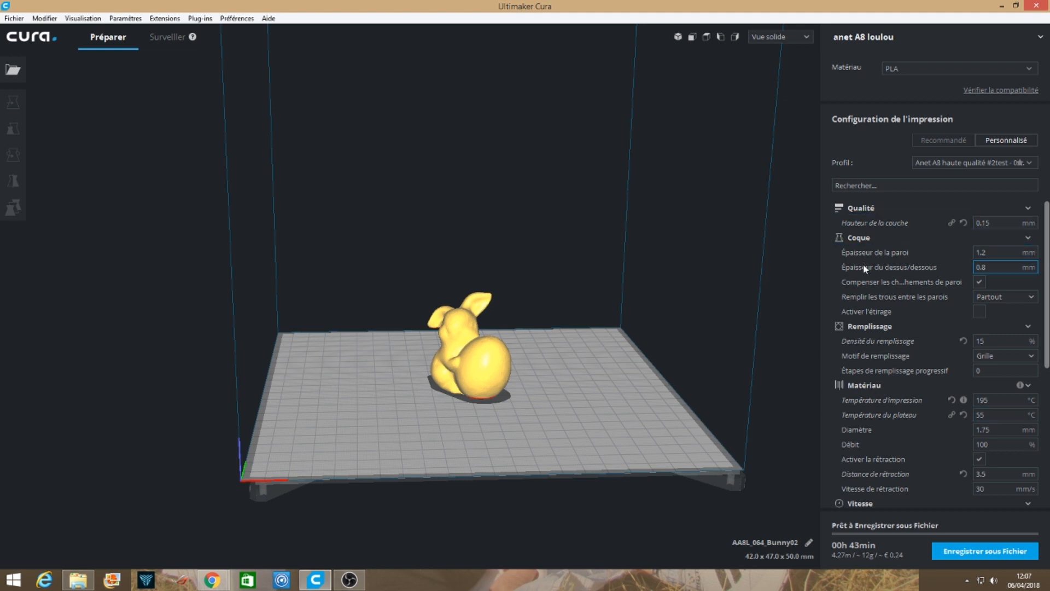
# - Examine the layer height, wall thickness, top/bottom thickness and wall overlap compensation settings, dismissing the video notification
pyautogui.moveTo(917, 414)
pyautogui.moveTo(838, 251)
pyautogui.moveTo(941, 222)
pyautogui.moveTo(883, 228)
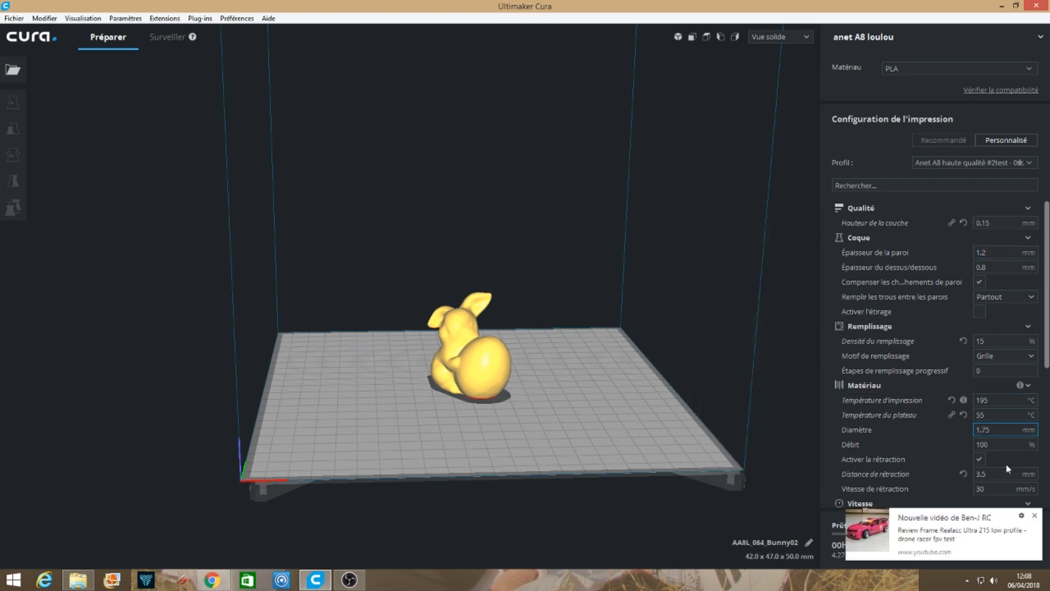
pyautogui.click(1034, 516)
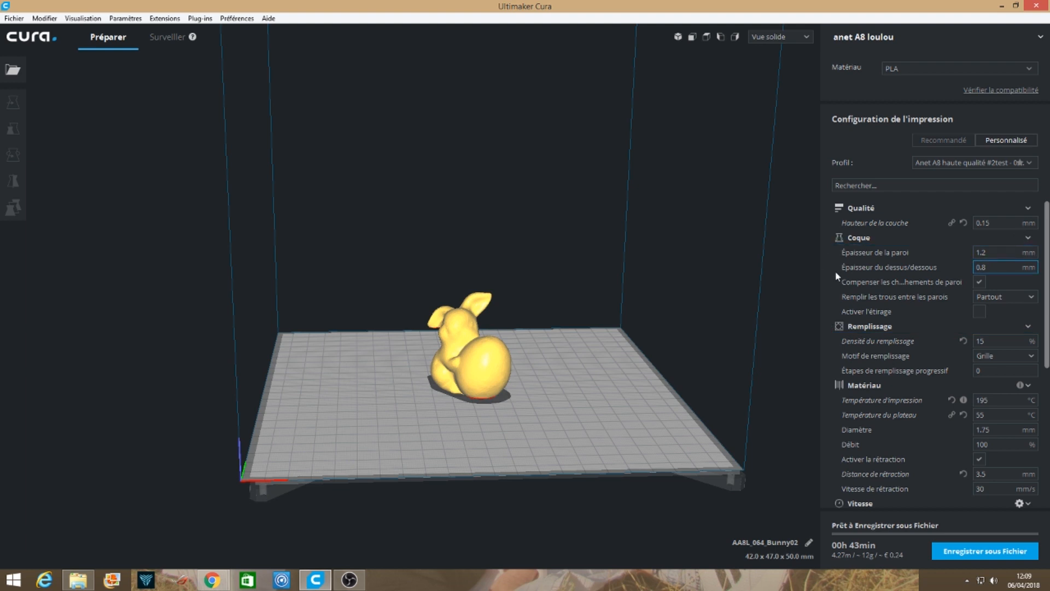
pyautogui.moveTo(835, 271)
pyautogui.moveTo(878, 284)
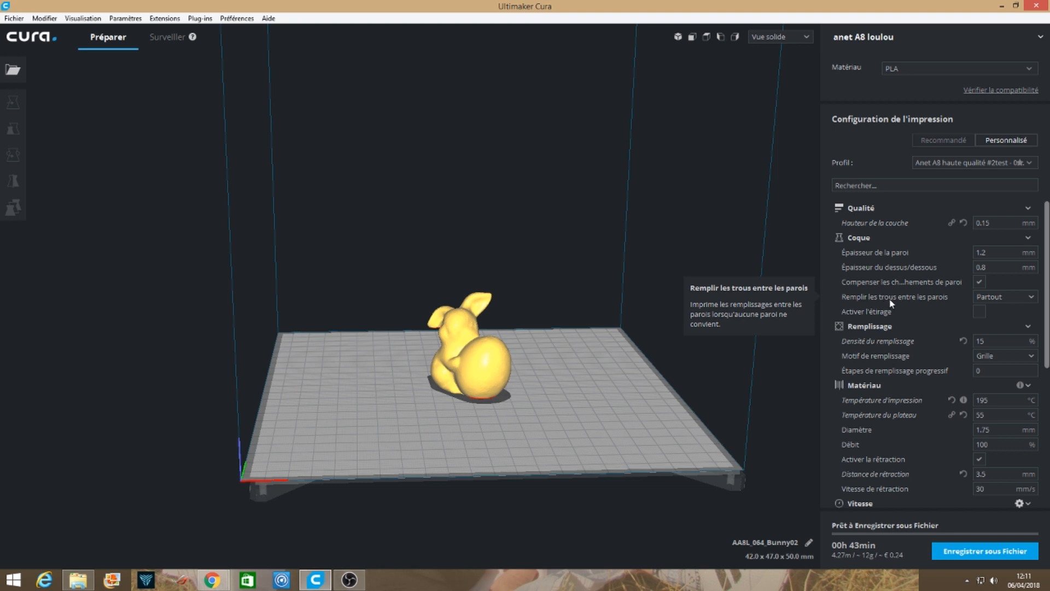
# - Check the choices for filling gaps between walls and the description of the ironing setting
pyautogui.click(980, 295)
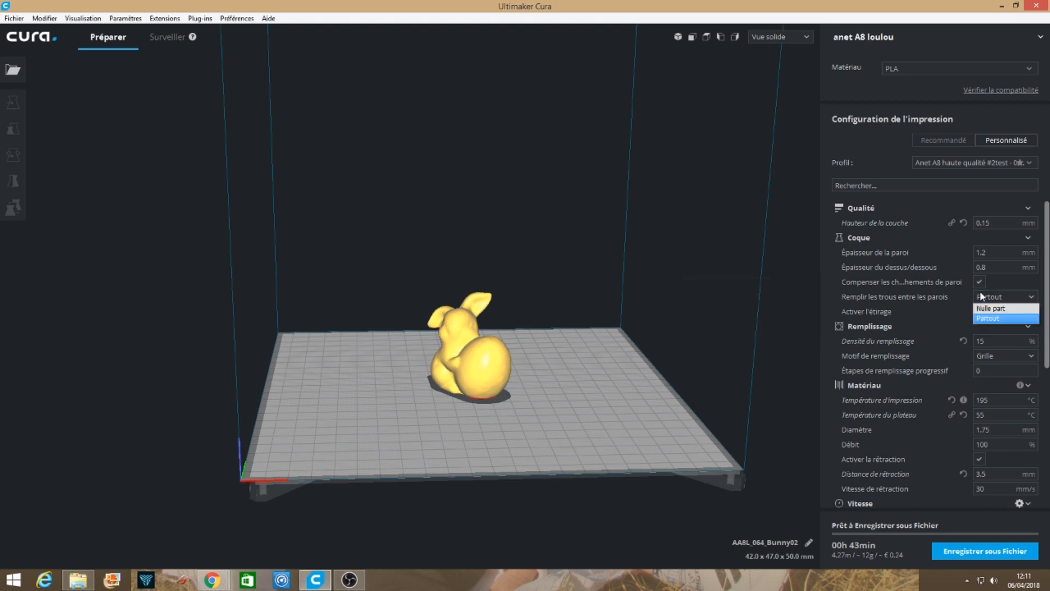
pyautogui.click(980, 295)
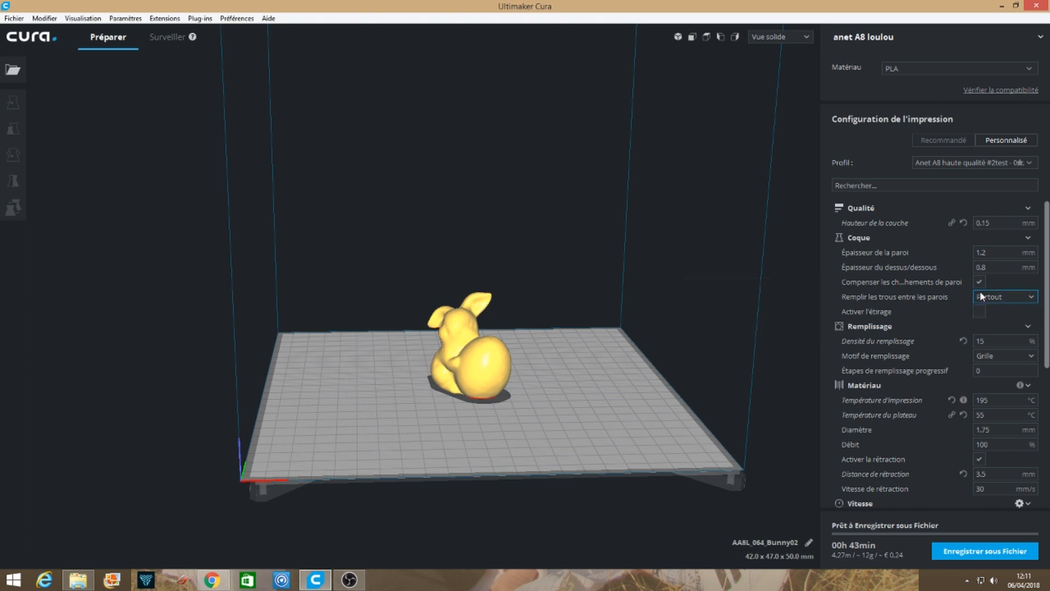
pyautogui.moveTo(866, 310)
pyautogui.moveTo(957, 316)
# - Open the setting visibility preferences from the Qualité section and examine which Qualité and Coque parameters can be shown
pyautogui.click(1020, 208)
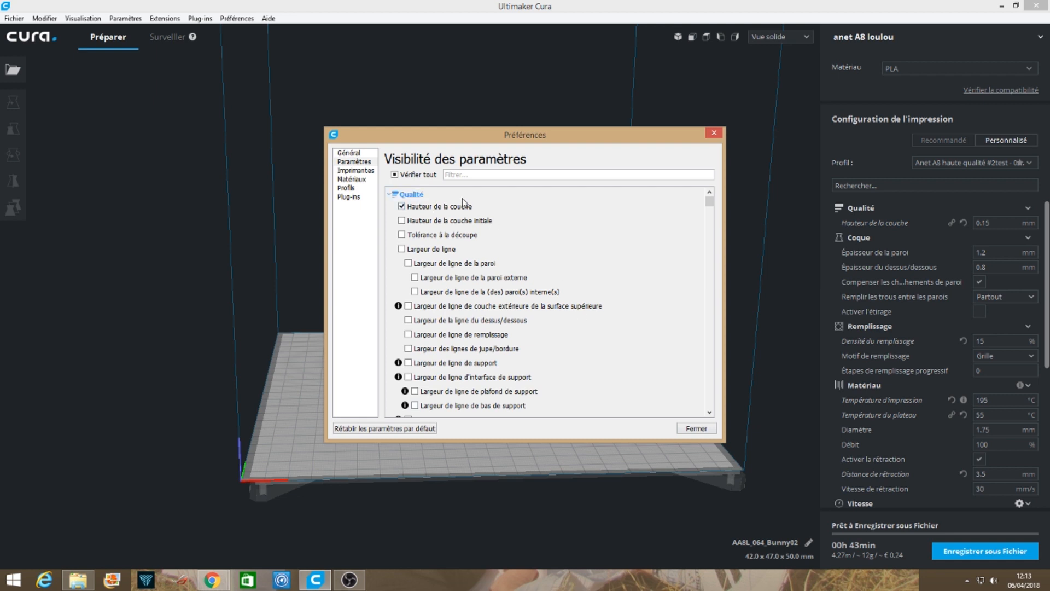
pyautogui.moveTo(432, 210)
pyautogui.moveTo(434, 238)
pyautogui.scroll(-2, 386, 291)
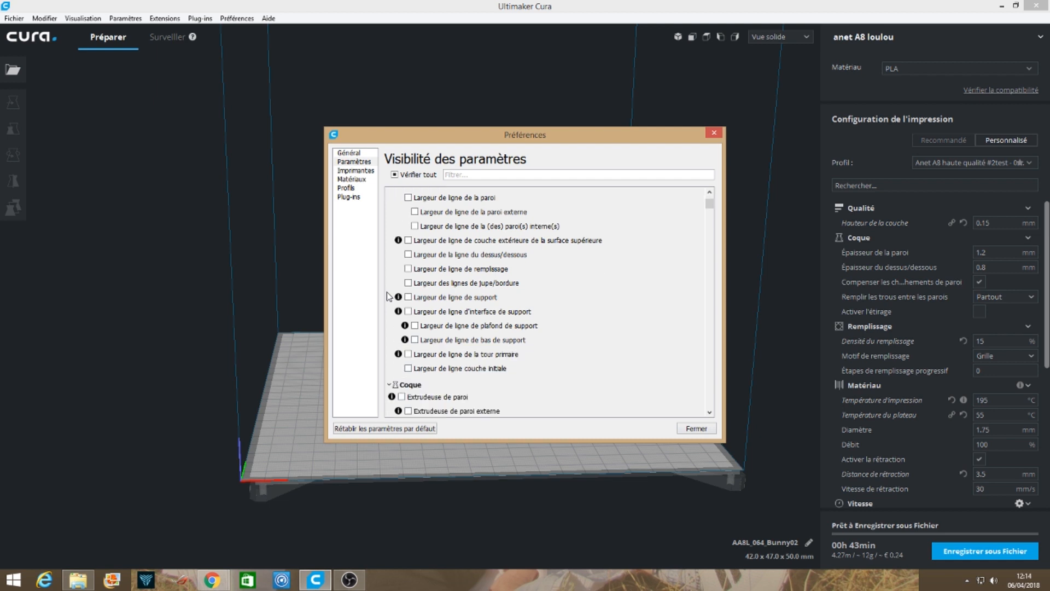
pyautogui.scroll(-4, 388, 296)
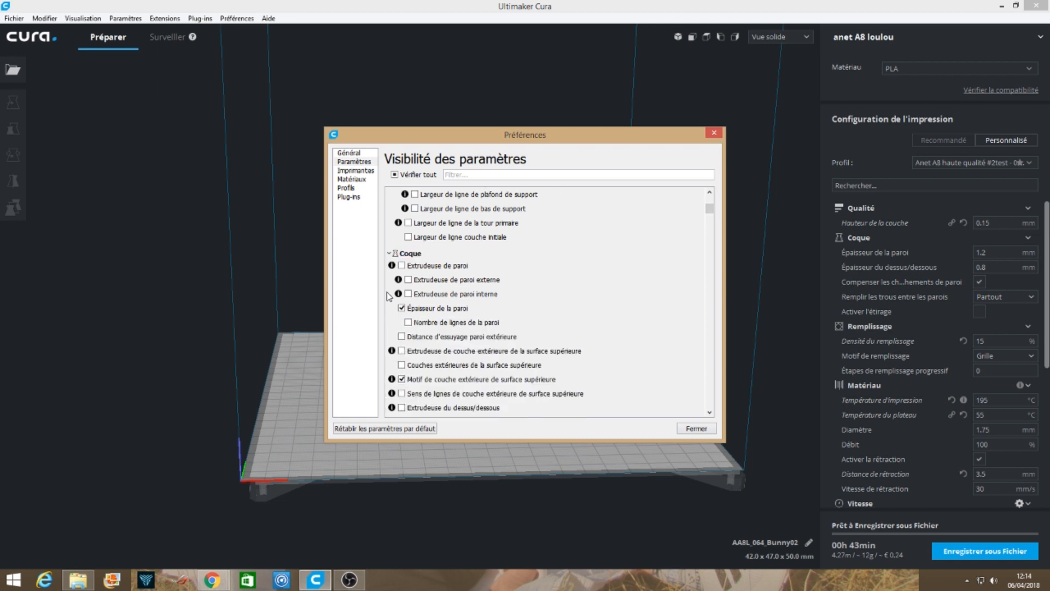
pyautogui.scroll(-1, 387, 294)
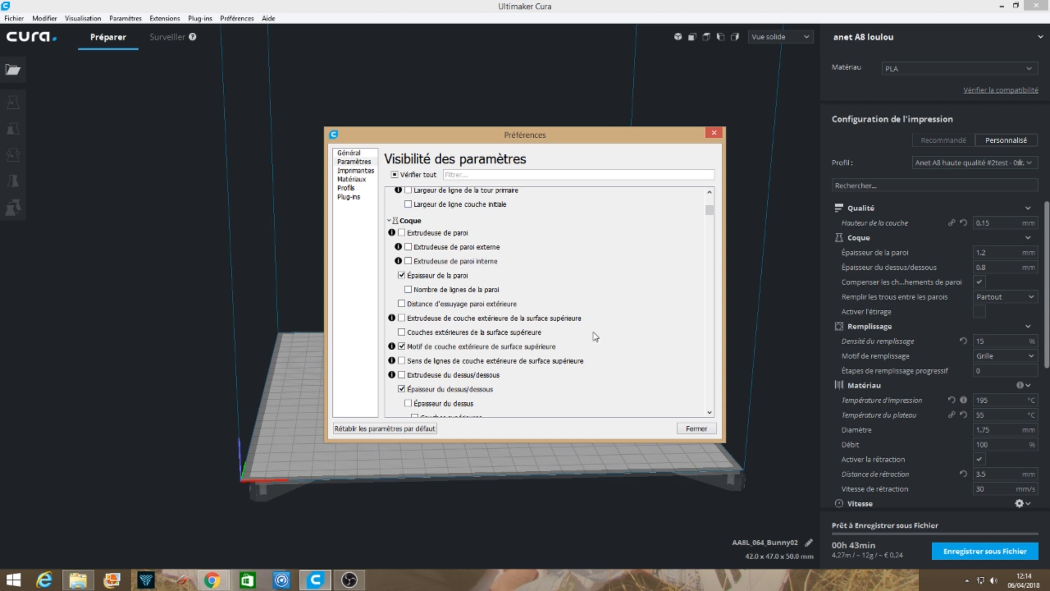
pyautogui.scroll(-1, 605, 328)
pyautogui.scroll(-2, 605, 328)
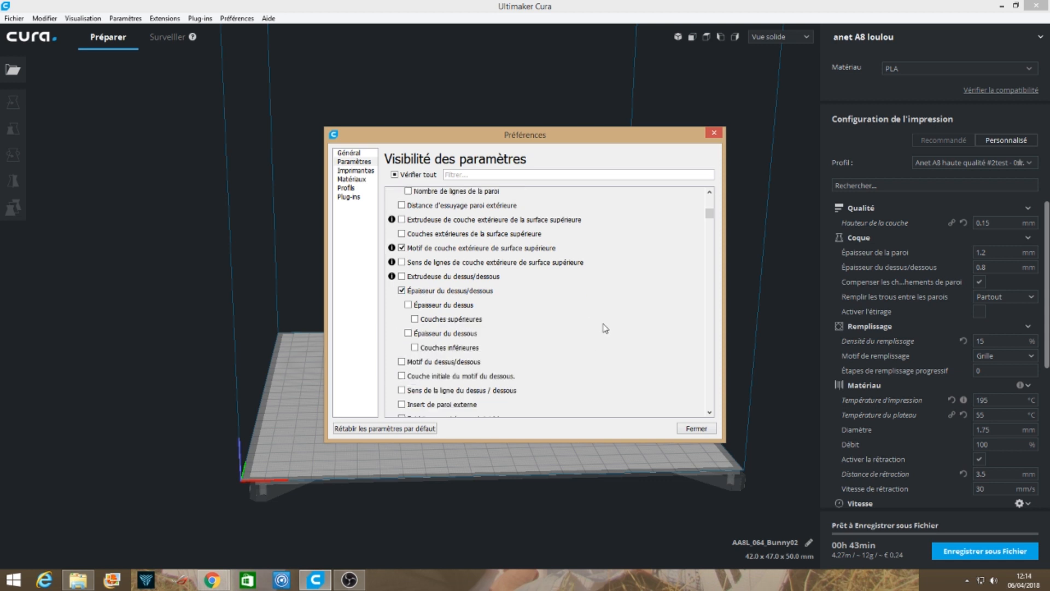
pyautogui.scroll(-6, 605, 328)
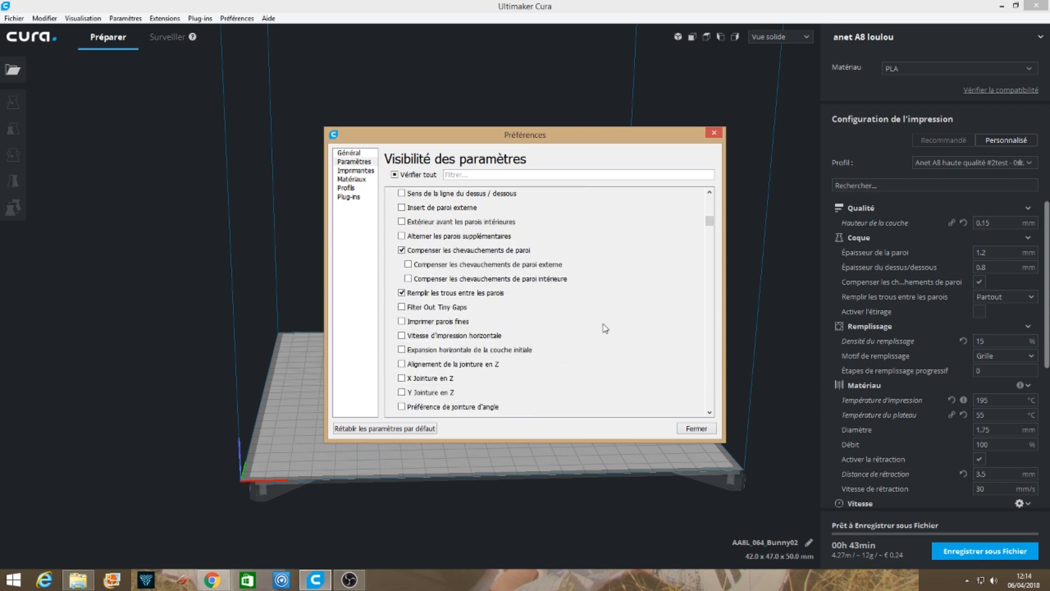
pyautogui.scroll(-2, 605, 328)
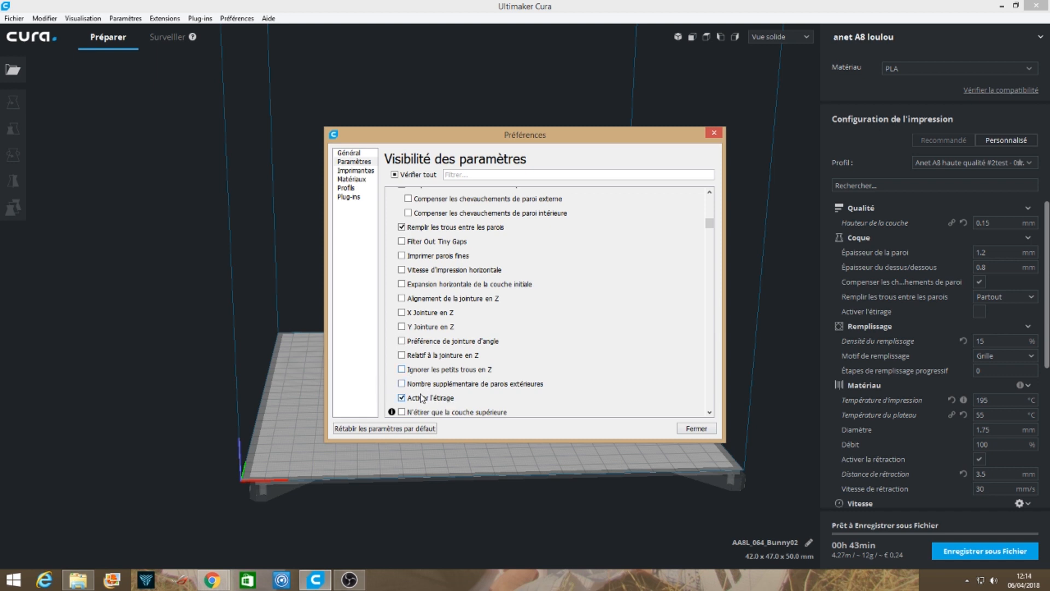
pyautogui.moveTo(444, 404)
pyautogui.scroll(-2, 629, 326)
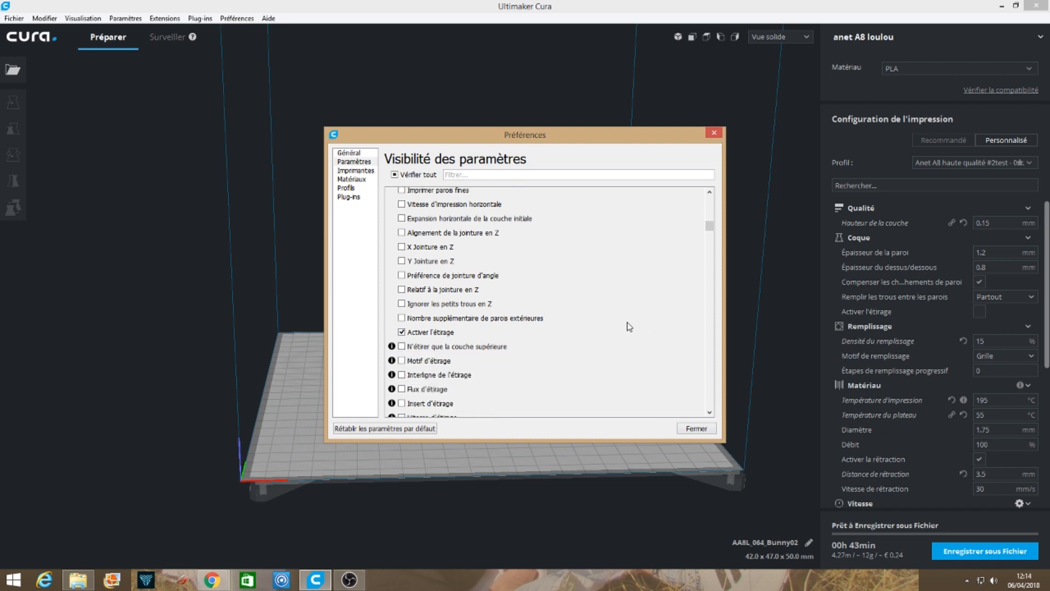
pyautogui.scroll(-1, 629, 327)
pyautogui.scroll(-1, 629, 327)
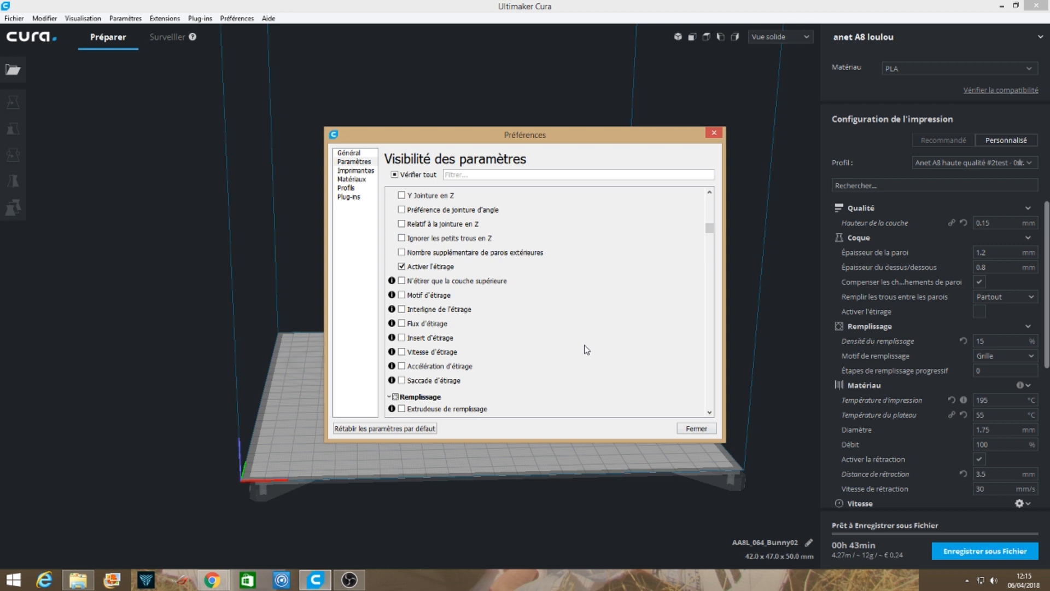
# - Examine which Remplissage parameters can be made visible in the setting visibility list, and close the preferences
pyautogui.scroll(-2, 585, 350)
pyautogui.scroll(-2, 583, 350)
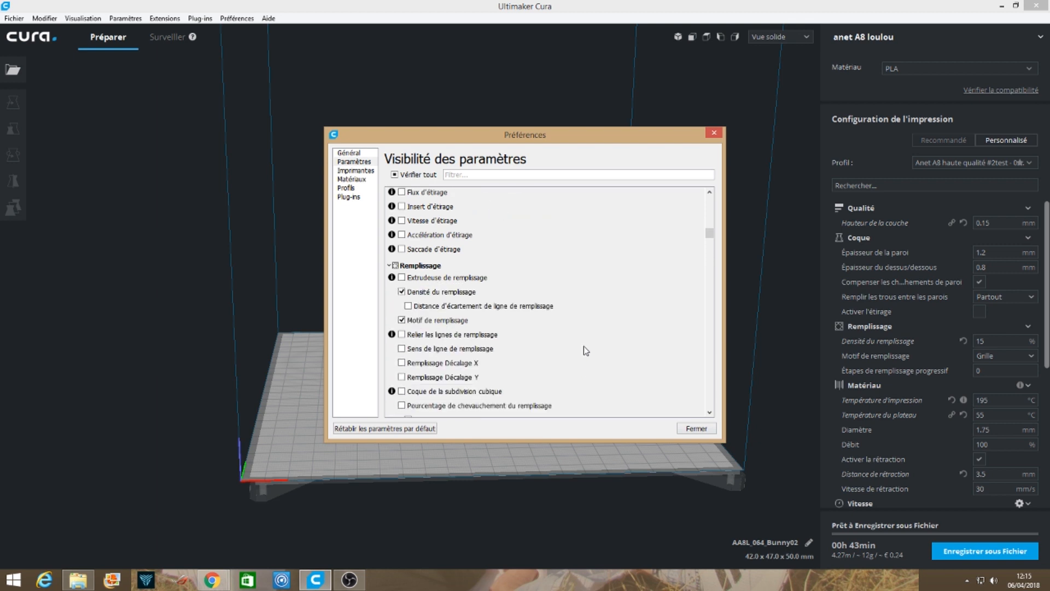
pyautogui.scroll(-4, 583, 347)
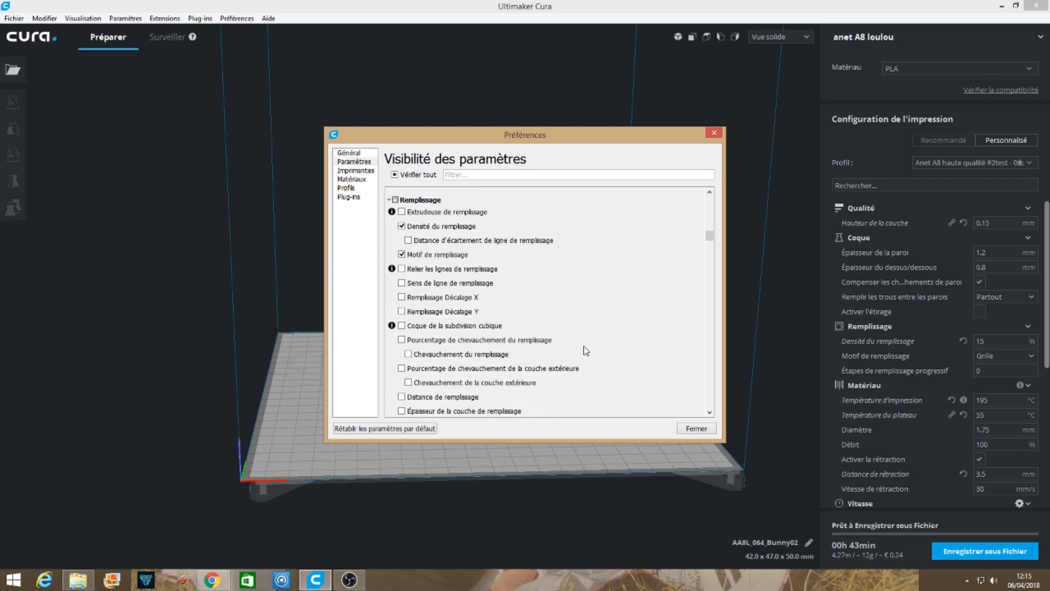
pyautogui.scroll(-1, 583, 350)
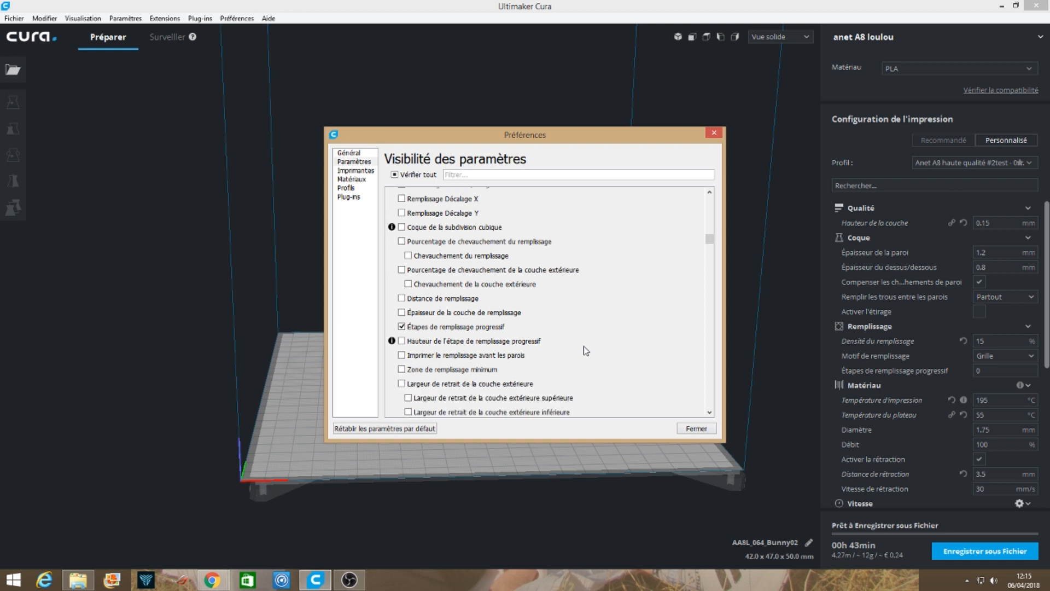
pyautogui.scroll(-2, 583, 346)
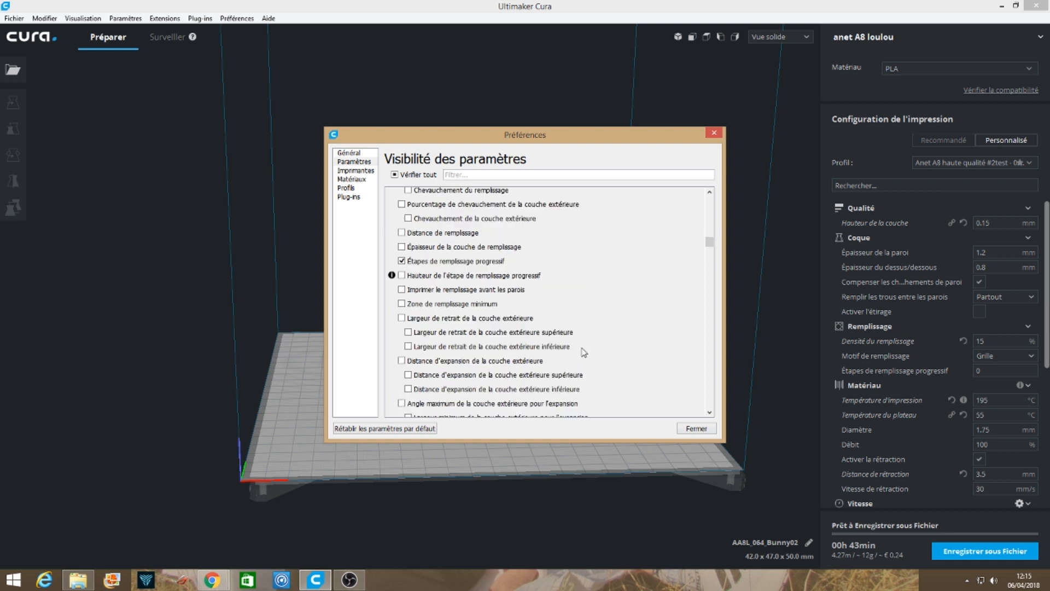
pyautogui.scroll(-1, 584, 352)
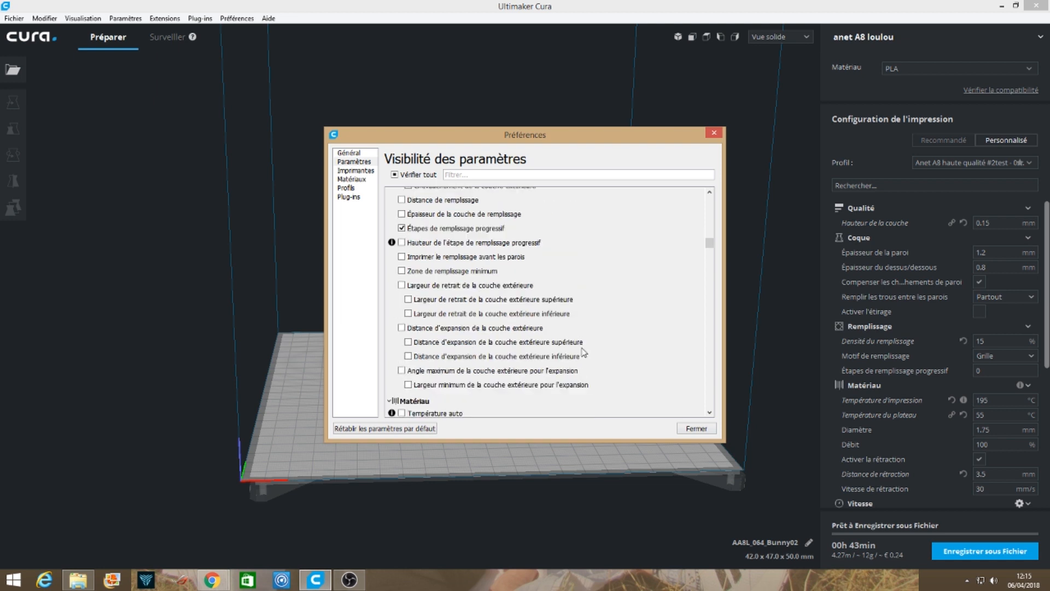
pyautogui.scroll(-1, 584, 352)
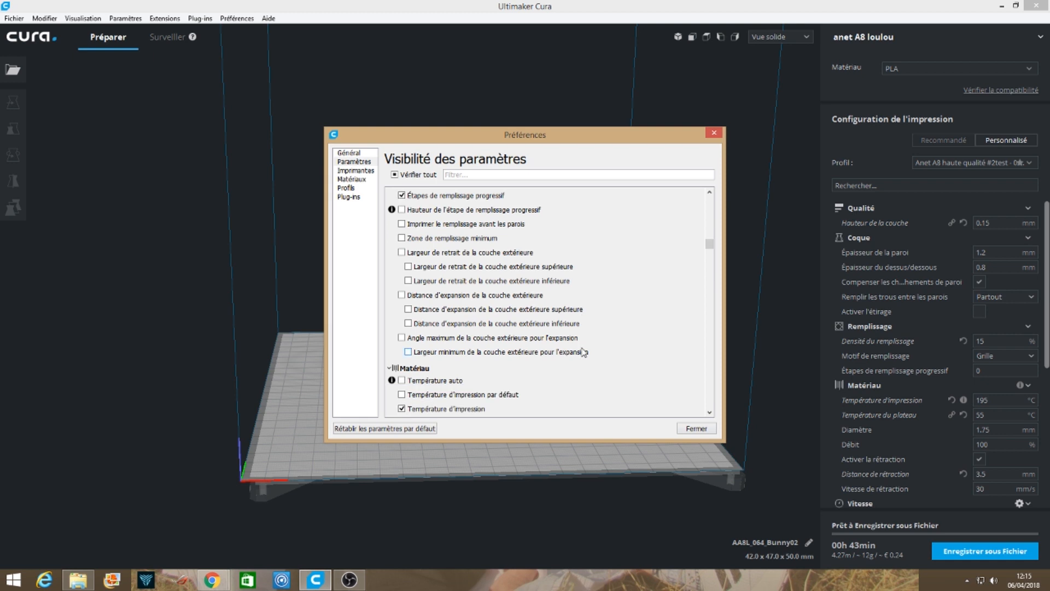
pyautogui.click(698, 432)
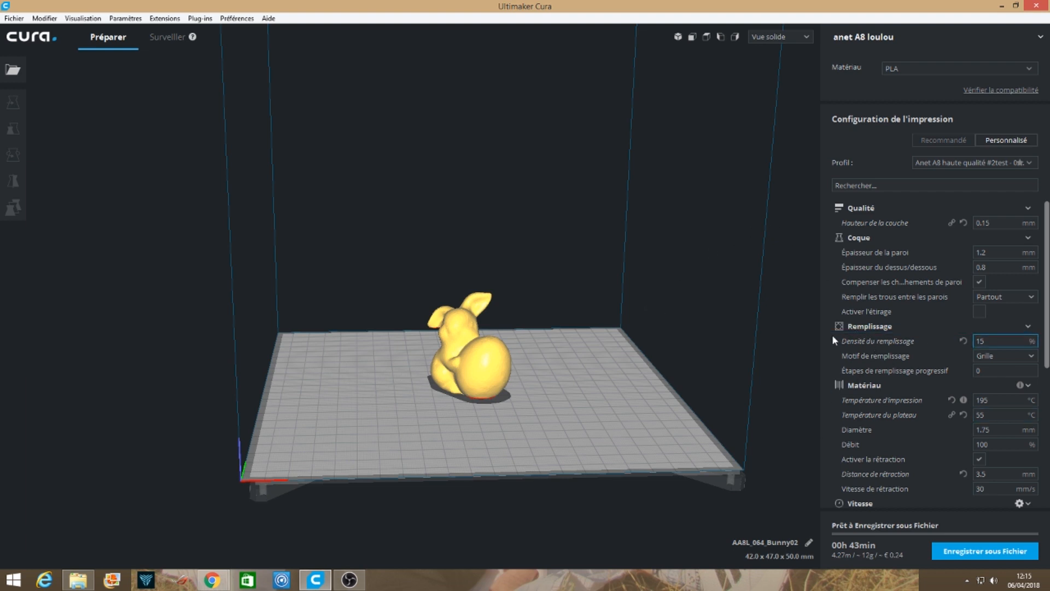
# - Reopen the setting visibility preferences from the Remplissage section, examine the infill parameters from extruder to skin expansion, and close them
pyautogui.moveTo(829, 343)
pyautogui.moveTo(955, 347)
pyautogui.click(1017, 326)
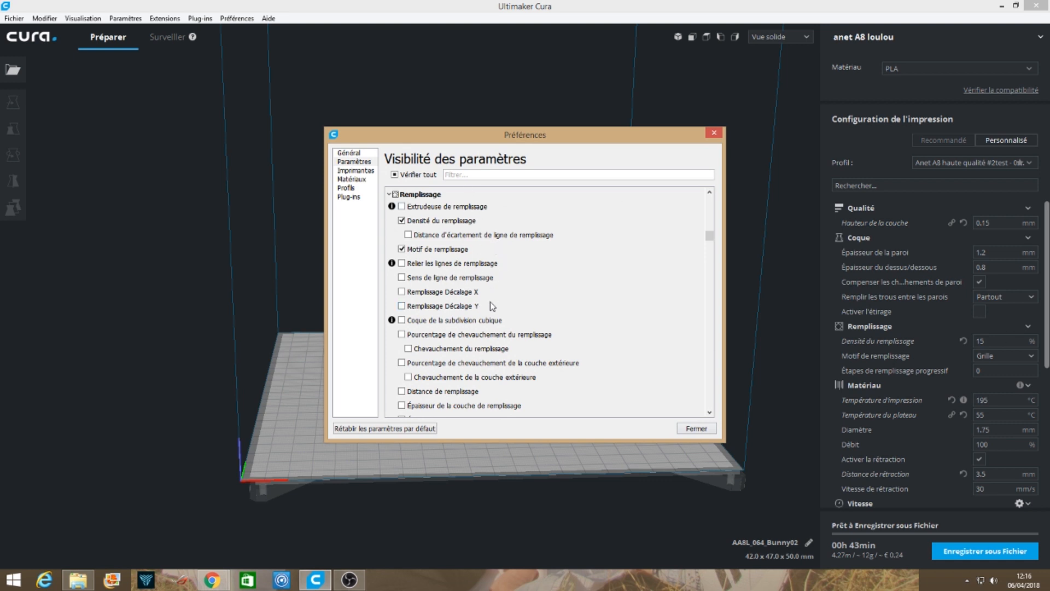
pyautogui.scroll(-1, 493, 306)
pyautogui.scroll(-1, 491, 306)
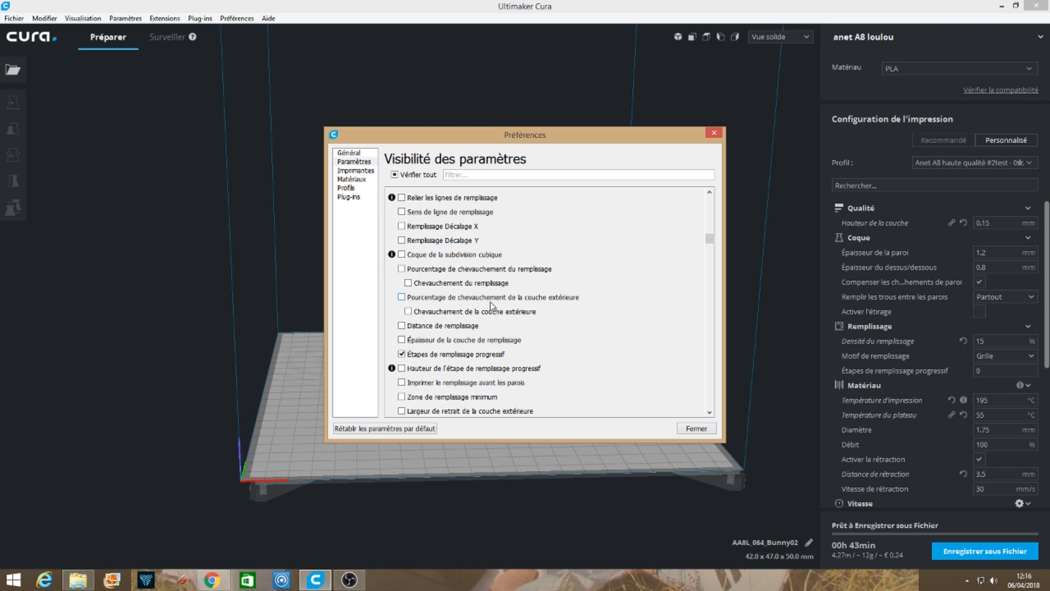
pyautogui.scroll(-1, 559, 402)
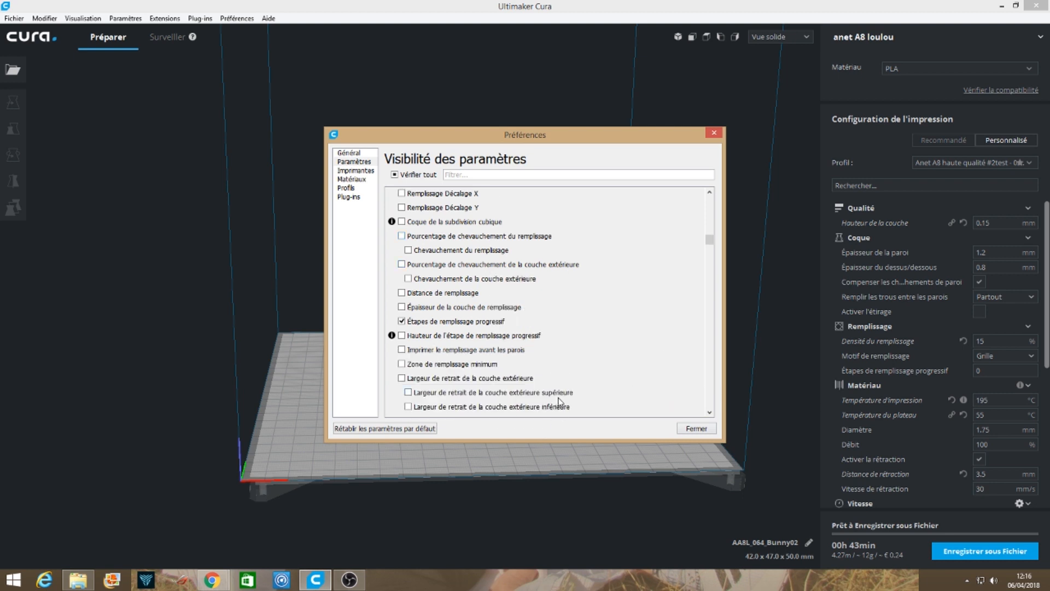
pyautogui.scroll(-1, 643, 344)
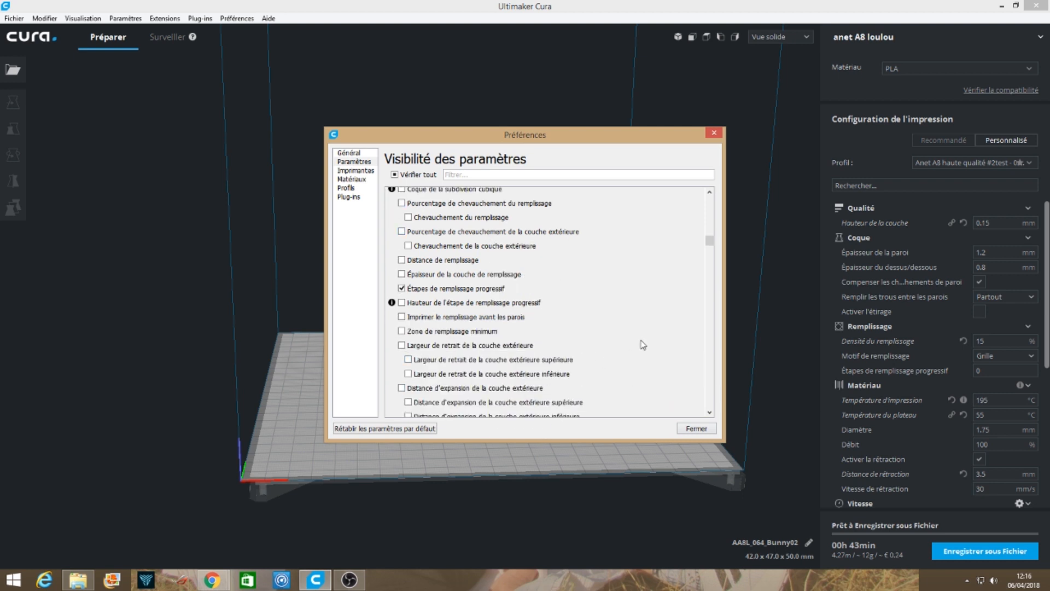
pyautogui.scroll(-1, 643, 344)
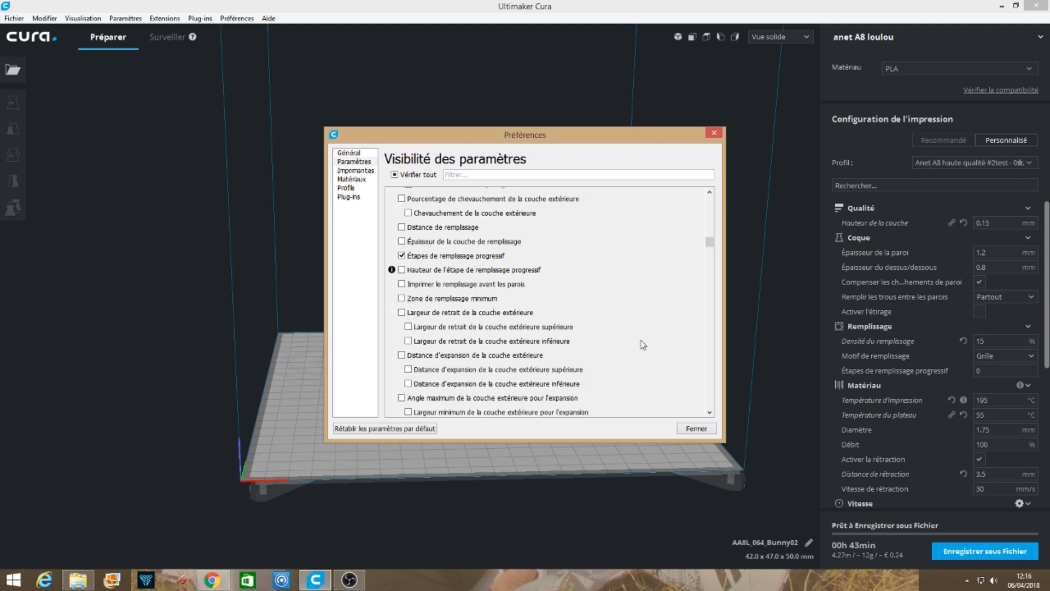
pyautogui.scroll(-1, 642, 345)
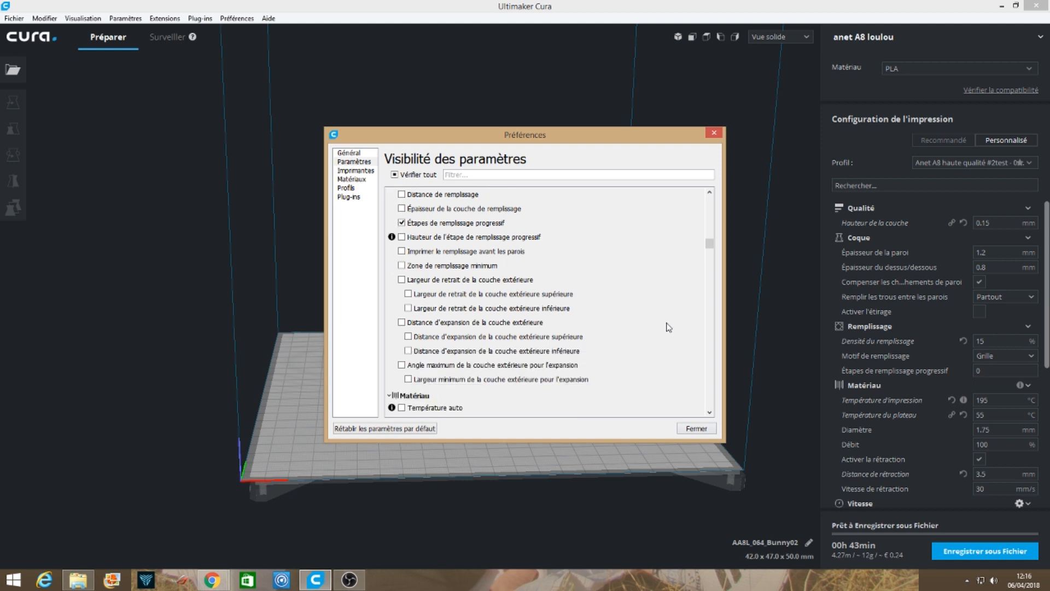
pyautogui.click(720, 136)
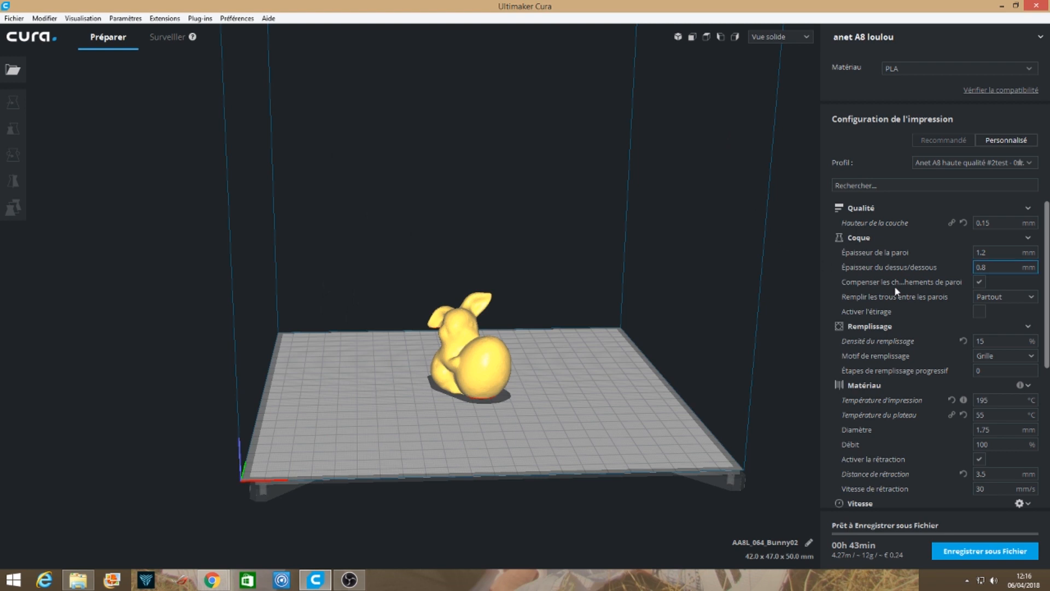
# - Look through the available infill patterns, keeping Grille selected
pyautogui.moveTo(1018, 341)
pyautogui.click(999, 357)
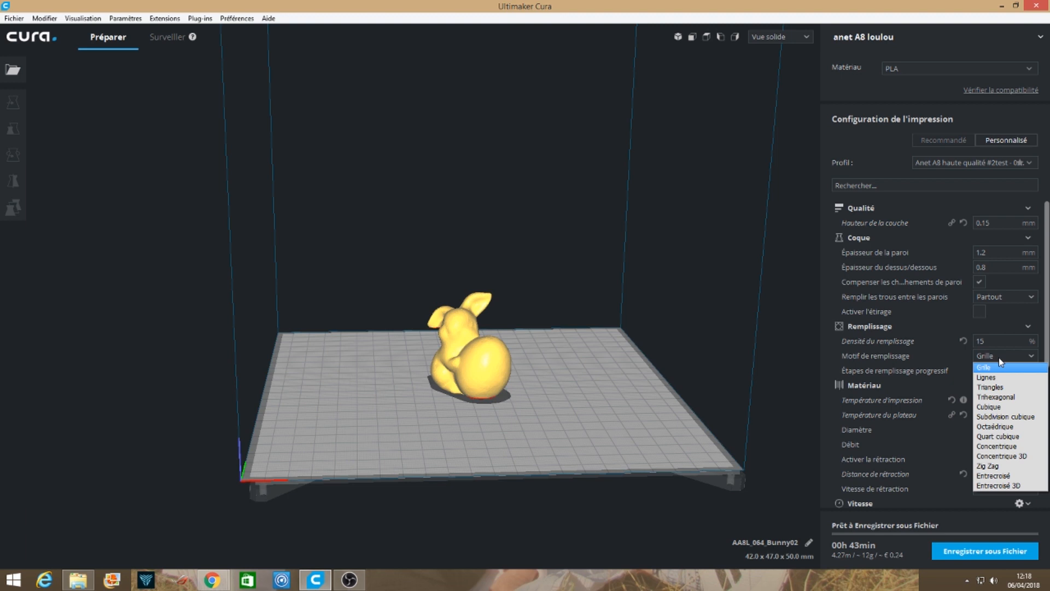
pyautogui.click(1000, 359)
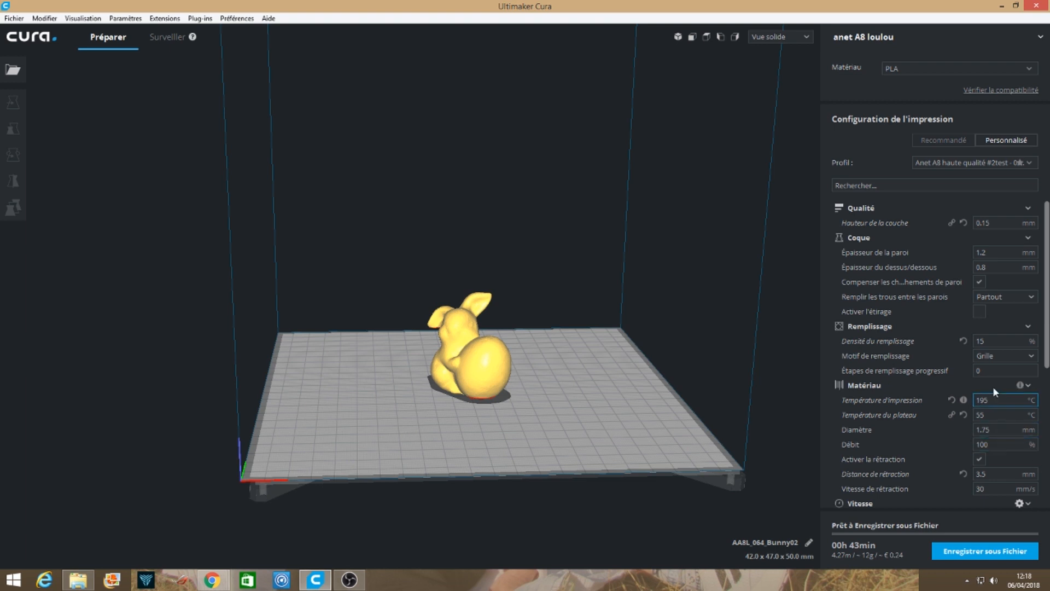
# - Show the bunny in layer view and lower the displayed layer to 88 to inspect its grid infill
pyautogui.click(777, 37)
pyautogui.click(772, 77)
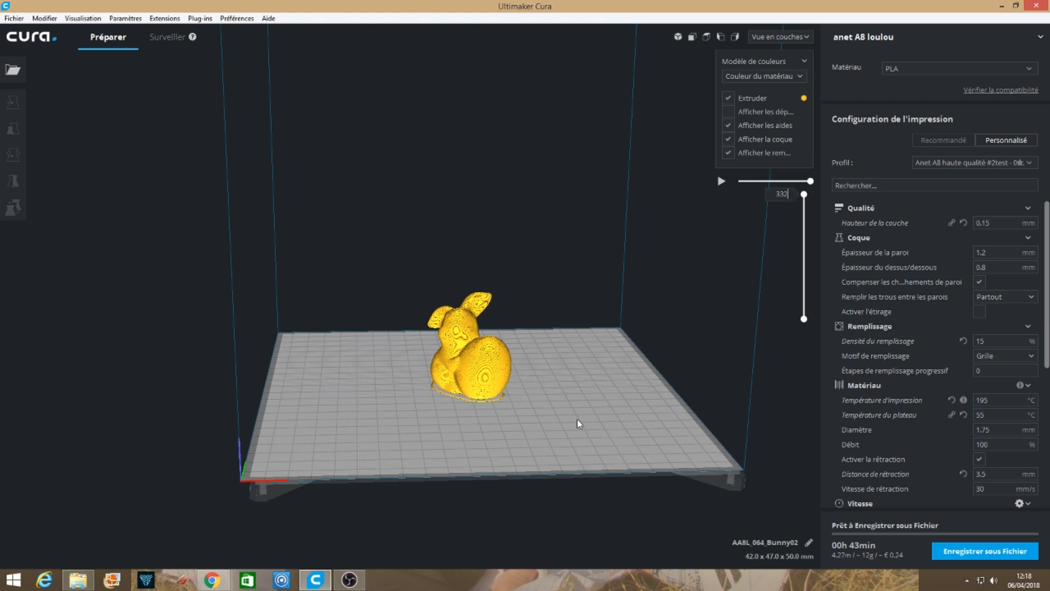
pyautogui.scroll(3, 577, 419)
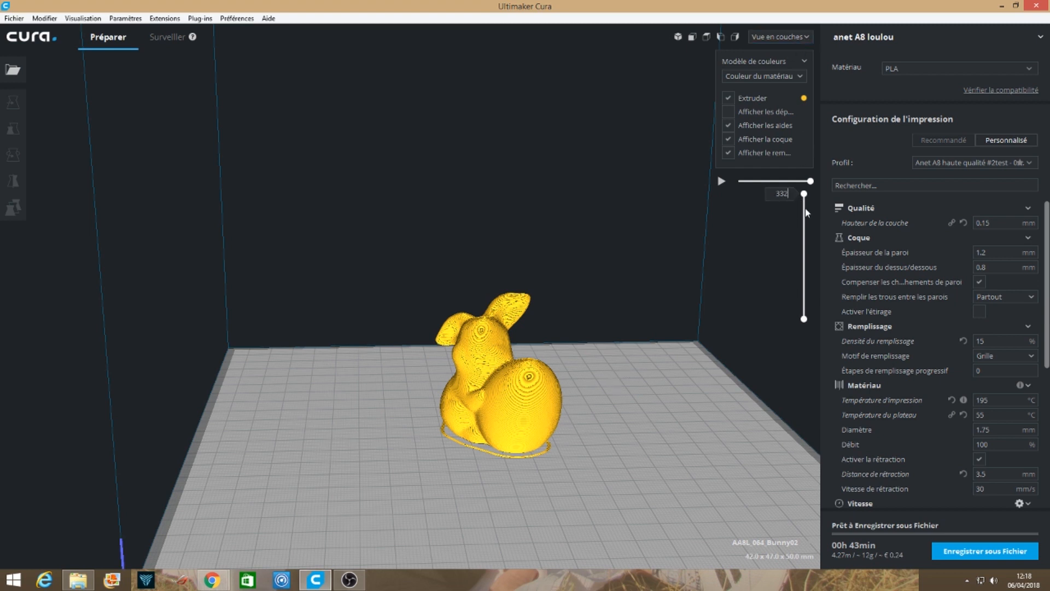
pyautogui.moveTo(804, 195); pyautogui.dragTo(808, 288)
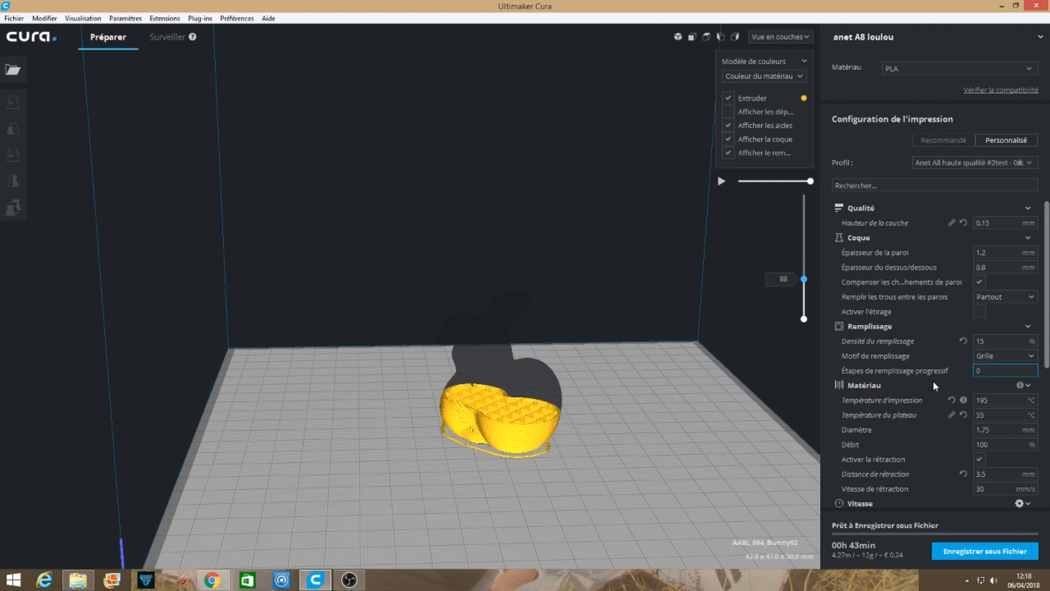
# - Set the infill pattern to Cubique and lower the displayed layer to 77
pyautogui.click(1008, 357)
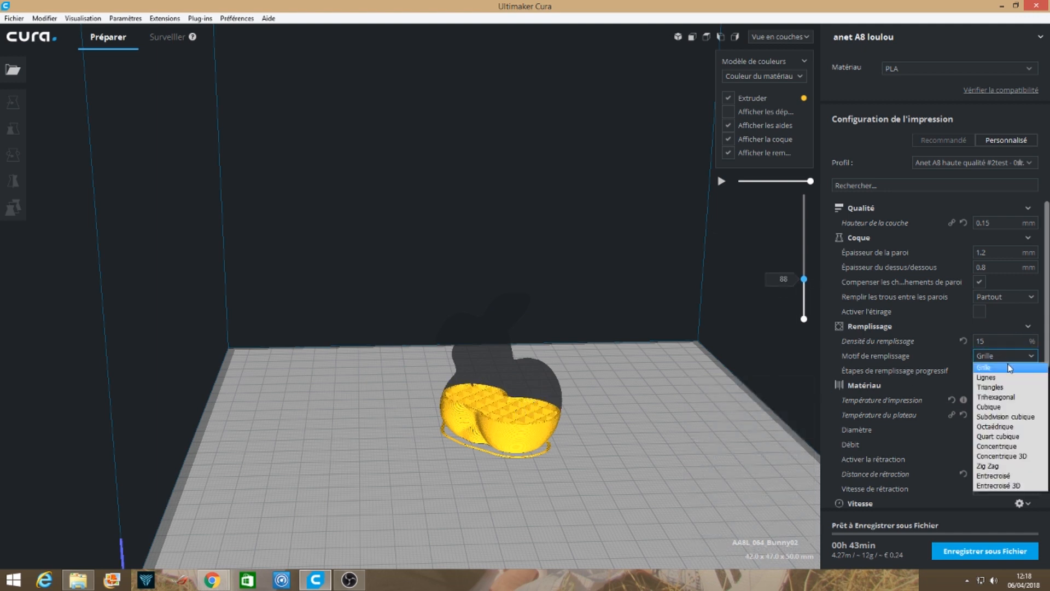
pyautogui.click(1009, 406)
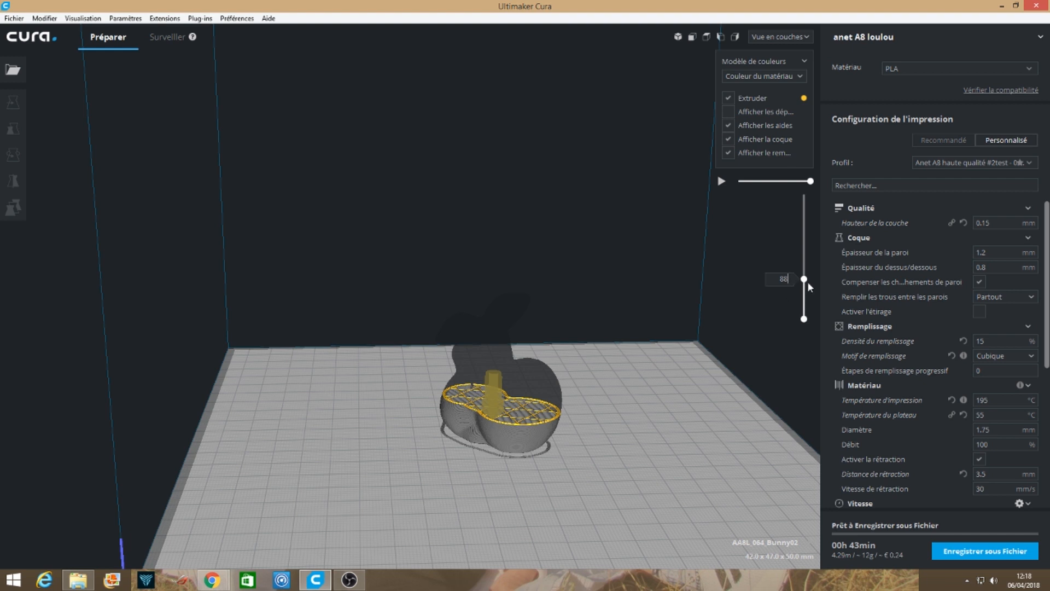
pyautogui.moveTo(804, 282)
pyautogui.mouseDown()
pyautogui.moveTo(802, 317)
pyautogui.moveTo(804, 289)
pyautogui.mouseUp()
# - Return to the solid view and look at the bunny close up from above
pyautogui.click(780, 36)
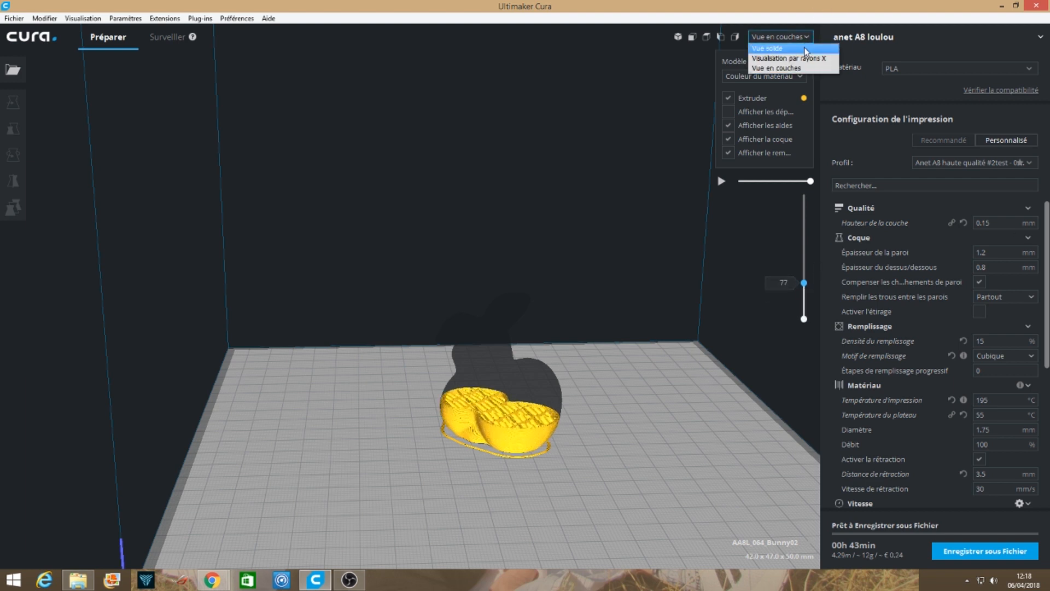
pyautogui.click(777, 37)
pyautogui.moveTo(788, 196); pyautogui.dragTo(745, 251, button='right')
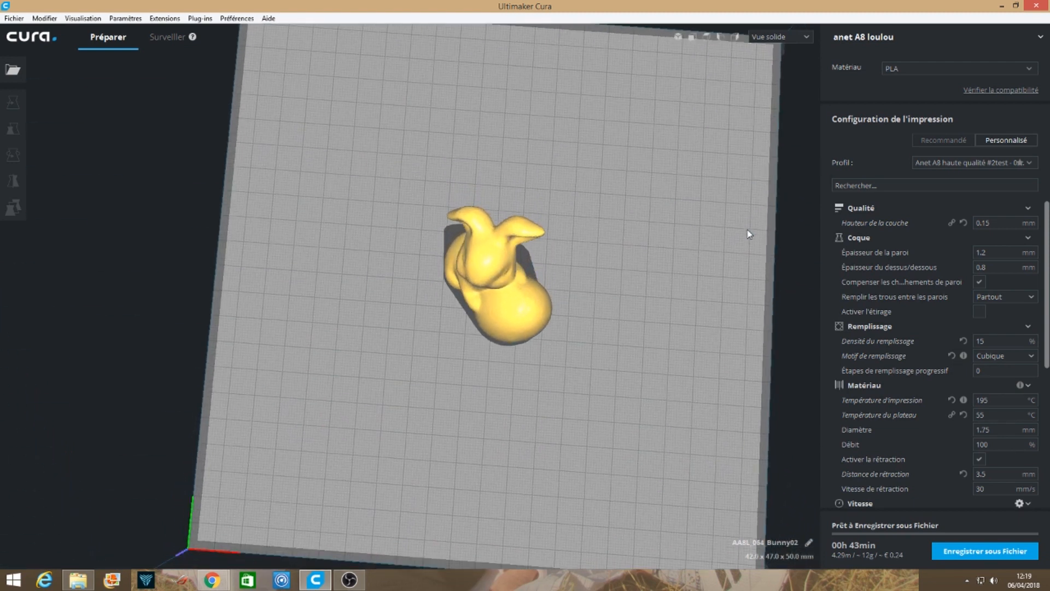
pyautogui.scroll(3, 676, 288)
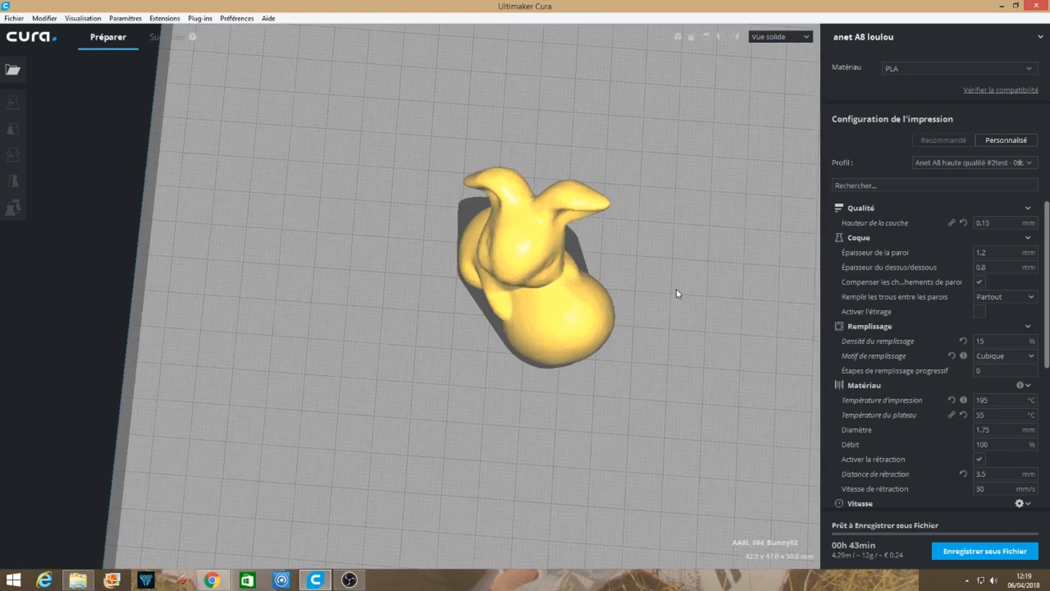
pyautogui.scroll(1, 678, 294)
pyautogui.moveTo(700, 291); pyautogui.dragTo(591, 320, button='middle')
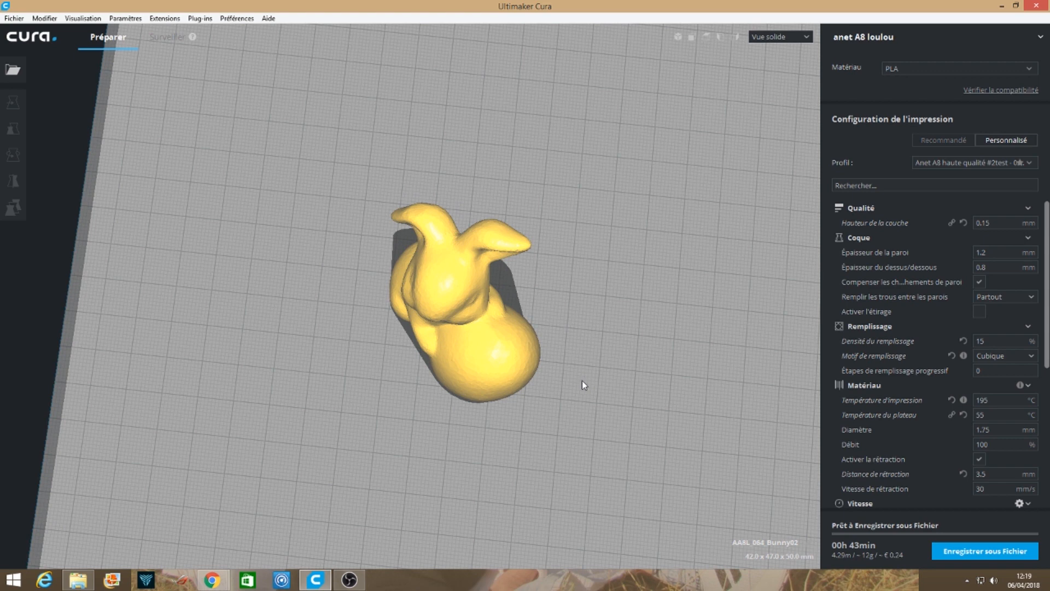
pyautogui.scroll(3, 582, 381)
pyautogui.scroll(-3, 583, 380)
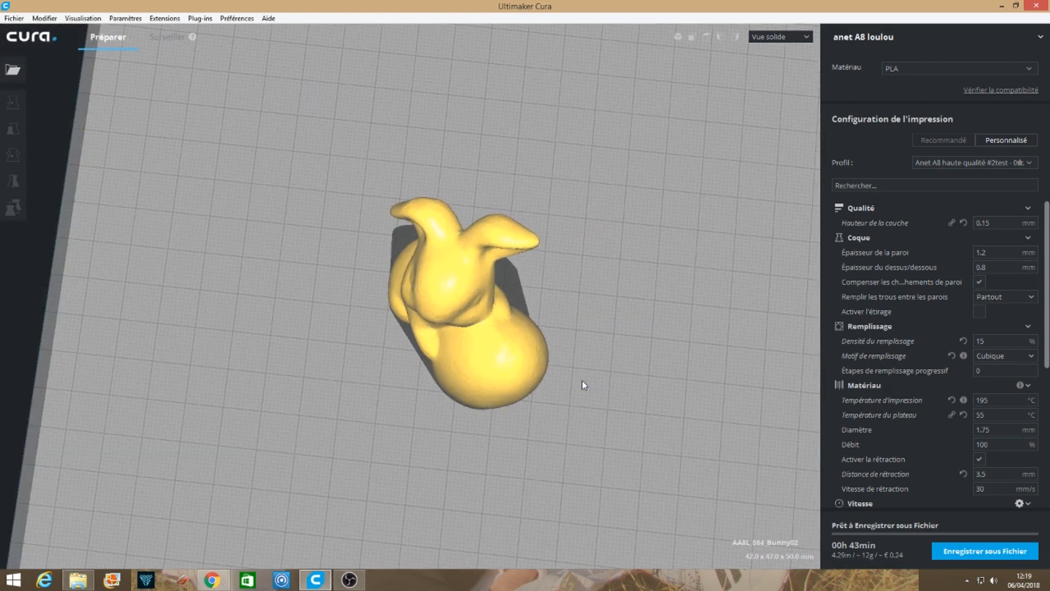
pyautogui.scroll(2, 582, 381)
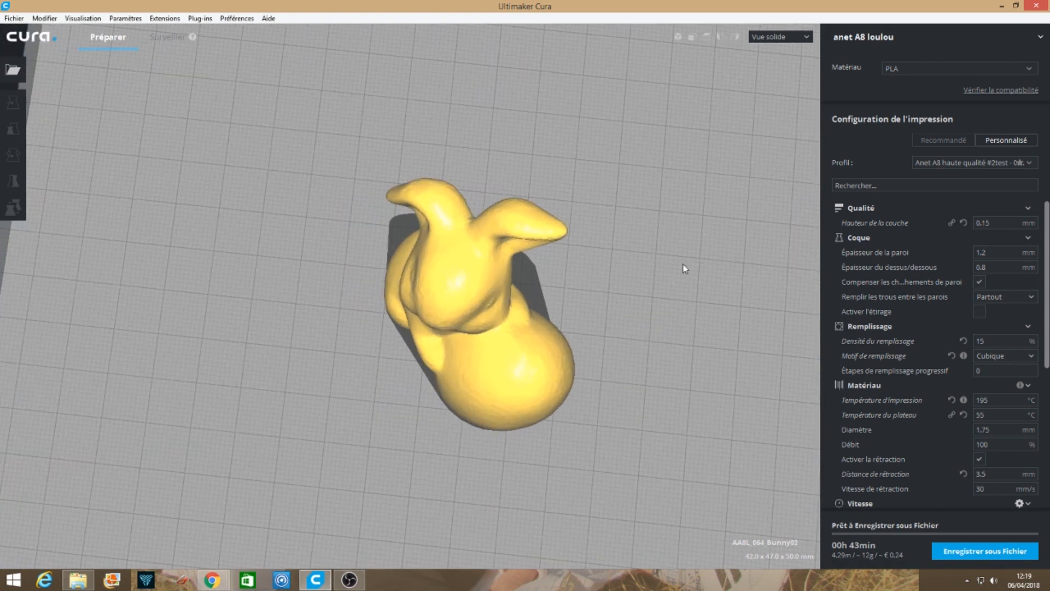
pyautogui.moveTo(663, 286); pyautogui.dragTo(679, 263, button='middle')
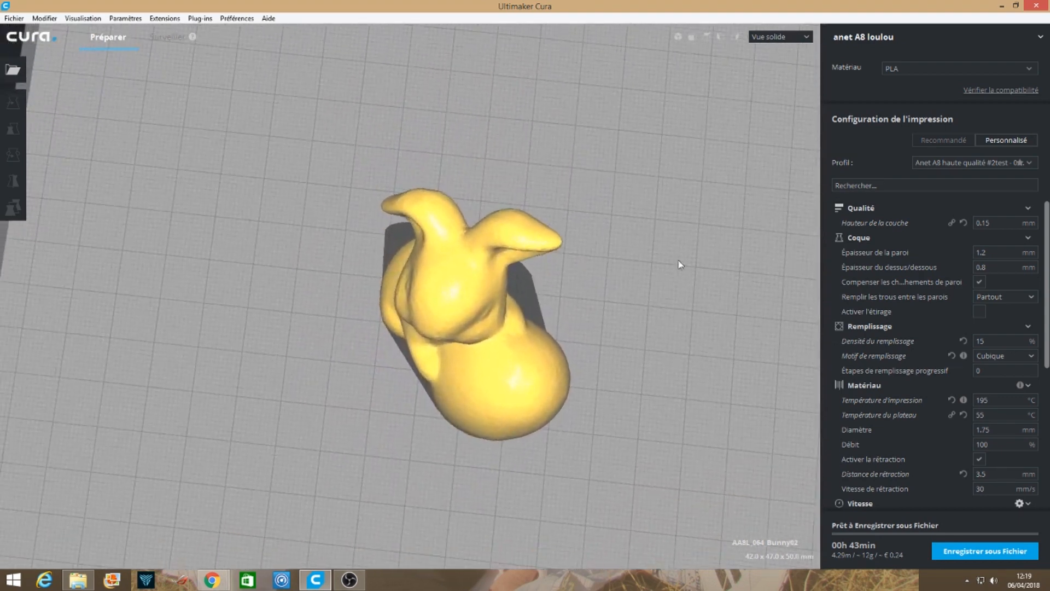
# - Show the bunny in layer view again and inspect its cubic infill close up from above
pyautogui.click(779, 37)
pyautogui.click(788, 69)
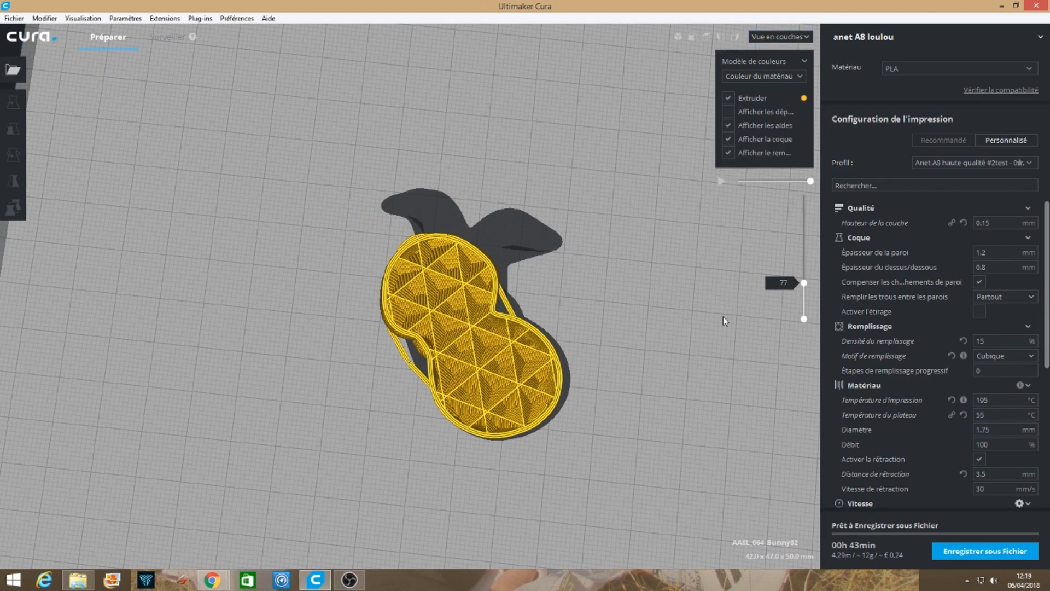
pyautogui.scroll(3, 721, 304)
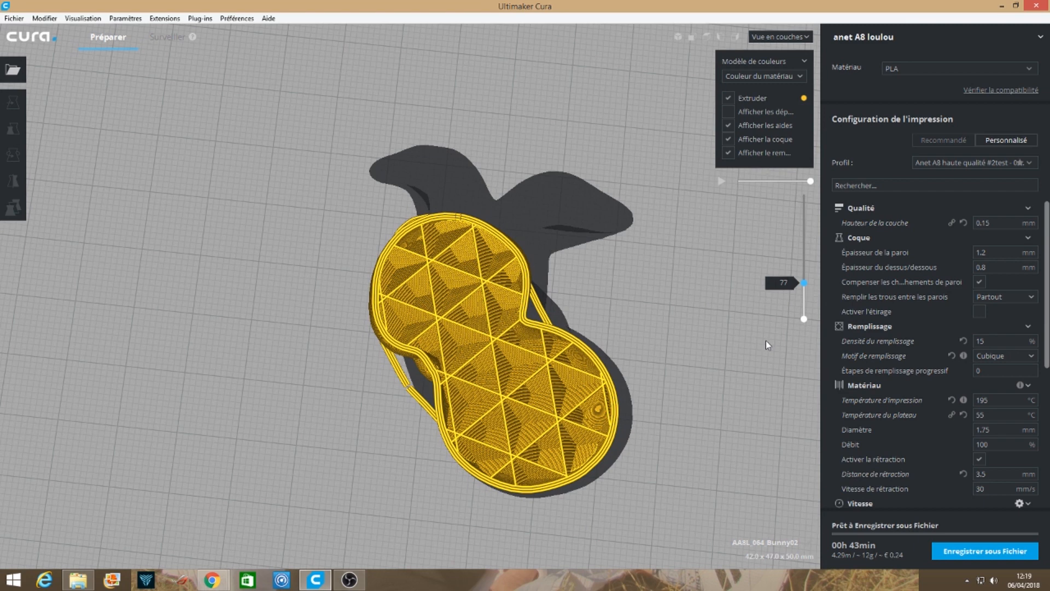
pyautogui.scroll(3, 766, 340)
# - Step through the cubic infill up to layer 156 and back down to 102, and check the infill pattern's description
pyautogui.press('Up')
pyautogui.press('Up')
pyautogui.press('Up')
pyautogui.press('Up')
pyautogui.press('Up')
pyautogui.press('Up')
pyautogui.press('Up')
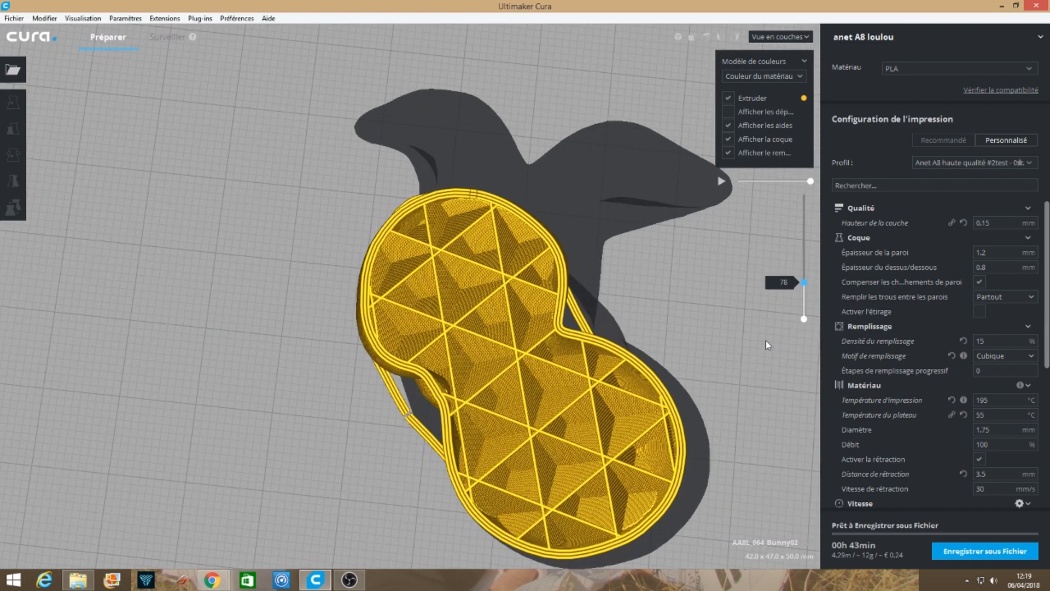
pyautogui.press('Up')
pyautogui.press('Up')
pyautogui.press('Up')
pyautogui.press('Up')
pyautogui.press('Up')
pyautogui.press('Up')
pyautogui.press('Up')
pyautogui.press('Up')
pyautogui.press('Up')
pyautogui.press('Up')
pyautogui.press('Up')
pyautogui.press('Up')
pyautogui.press('Up')
pyautogui.press('Up')
pyautogui.press('Up')
pyautogui.press('Up')
pyautogui.press('Up')
pyautogui.press('Up')
pyautogui.press('Up')
pyautogui.press('Up')
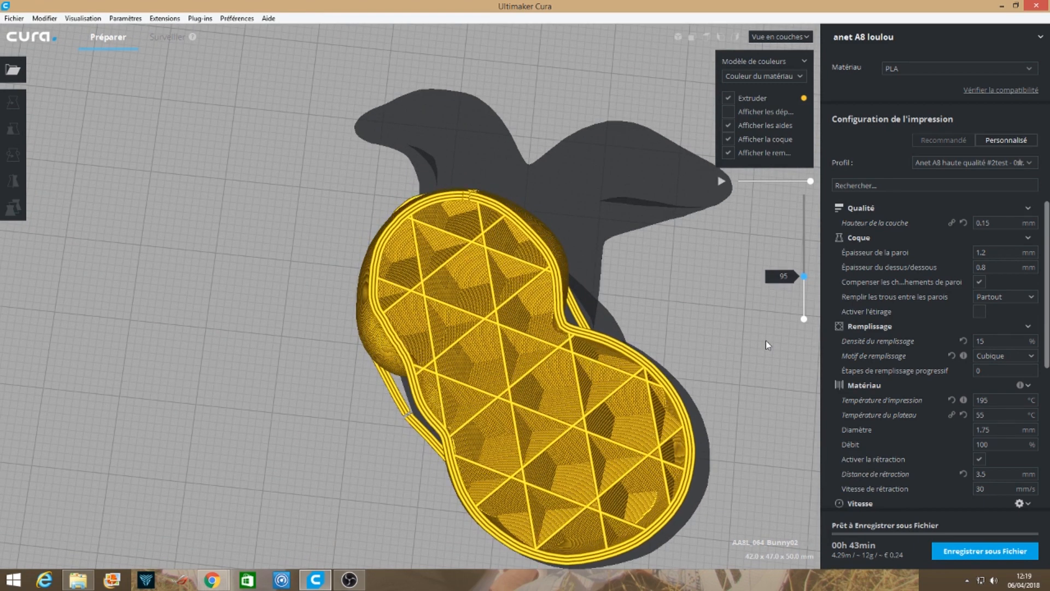
pyautogui.press('Up')
pyautogui.press('Up')
pyautogui.press('Up')
pyautogui.press('Up')
pyautogui.press('Up')
pyautogui.press('Up')
pyautogui.press('Up')
pyautogui.press('Up')
pyautogui.press('Up')
pyautogui.press('Up')
pyautogui.press('Up')
pyautogui.press('Up')
pyautogui.press('Up')
pyautogui.press('Up')
pyautogui.press('Up')
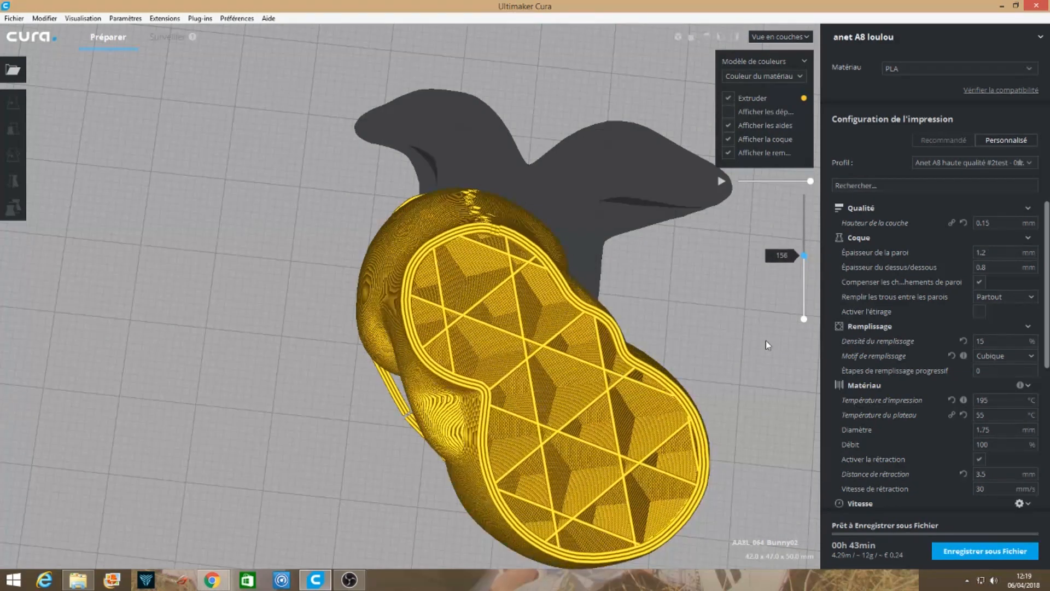
pyautogui.press('Down')
pyautogui.press('Down')
pyautogui.press('Down')
pyautogui.press('Down')
pyautogui.press('Down')
pyautogui.press('Down')
pyautogui.press('Down')
pyautogui.press('Down')
pyautogui.press('Down')
pyautogui.press('Down')
pyautogui.press('Down')
pyautogui.press('Down')
pyautogui.press('Down')
pyautogui.press('Down')
pyautogui.press('Down')
pyautogui.press('Down')
pyautogui.press('Down')
pyautogui.press('Down')
pyautogui.press('Down')
pyautogui.press('Down')
pyautogui.press('Down')
pyautogui.press('Down')
pyautogui.press('Down')
pyautogui.press('Down')
pyautogui.press('Down')
pyautogui.press('Down')
pyautogui.press('Down')
pyautogui.press('Down')
pyautogui.press('Down')
pyautogui.press('Down')
pyautogui.press('Down')
pyautogui.press('Down')
pyautogui.press('Down')
pyautogui.press('Down')
pyautogui.press('Down')
pyautogui.press('Down')
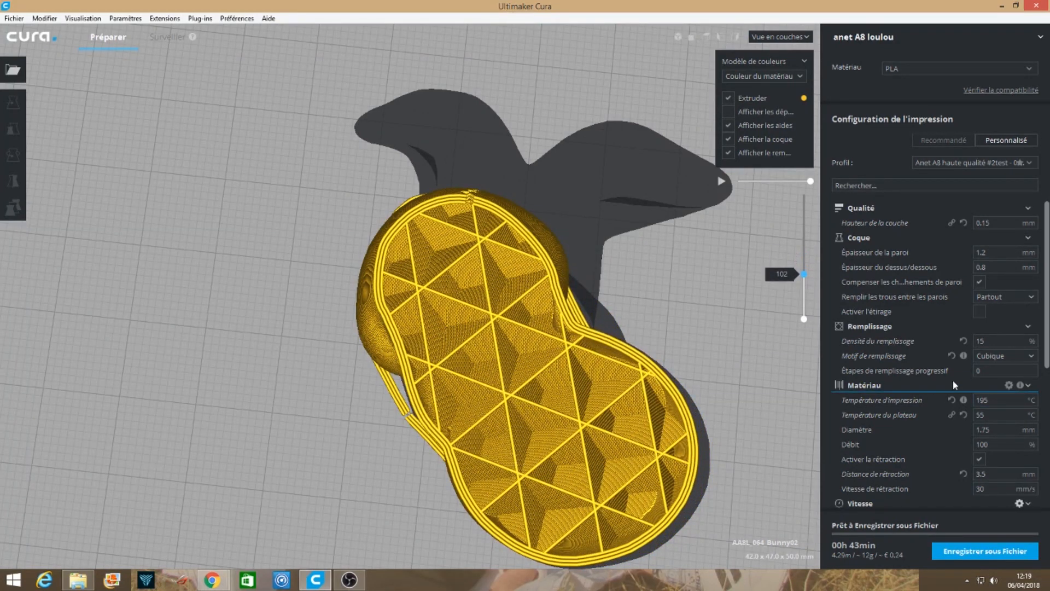
pyautogui.moveTo(1000, 360)
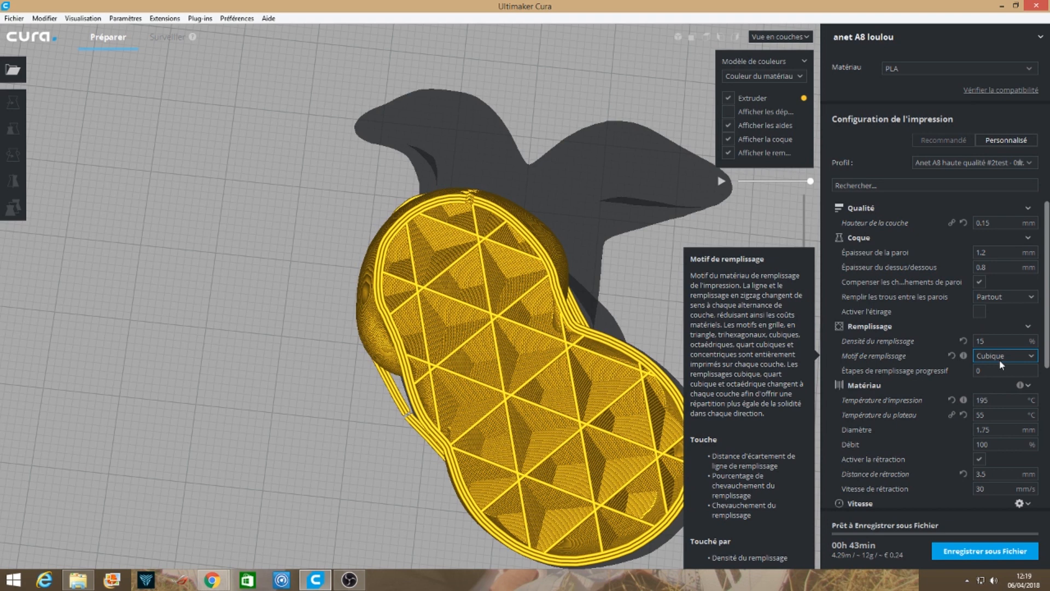
# - Set the infill pattern to Concentrique and step through the bunny's layers up to 192 and back down to 103
pyautogui.click(1000, 362)
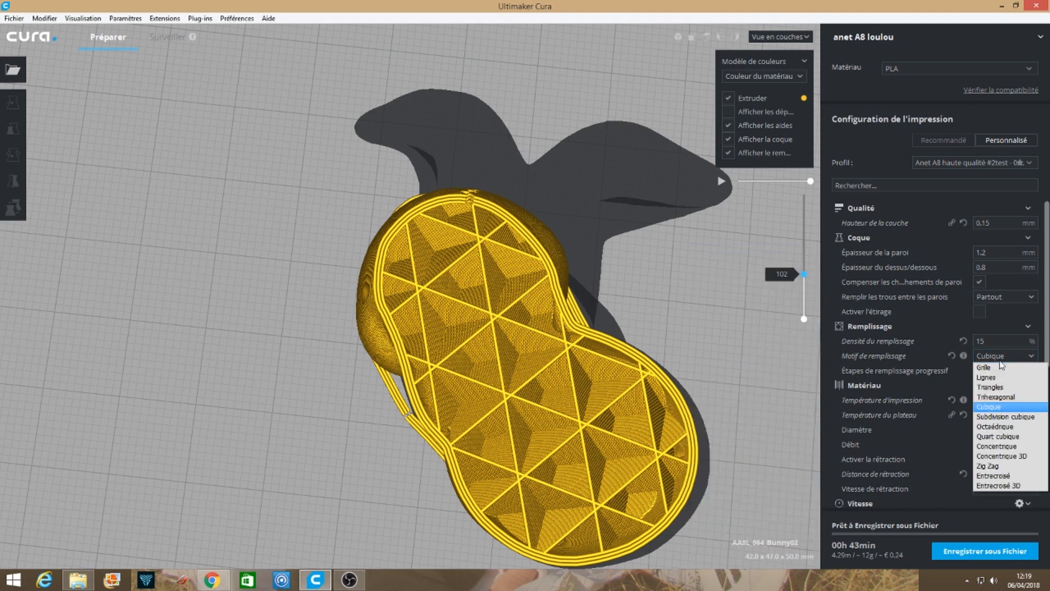
pyautogui.click(1017, 447)
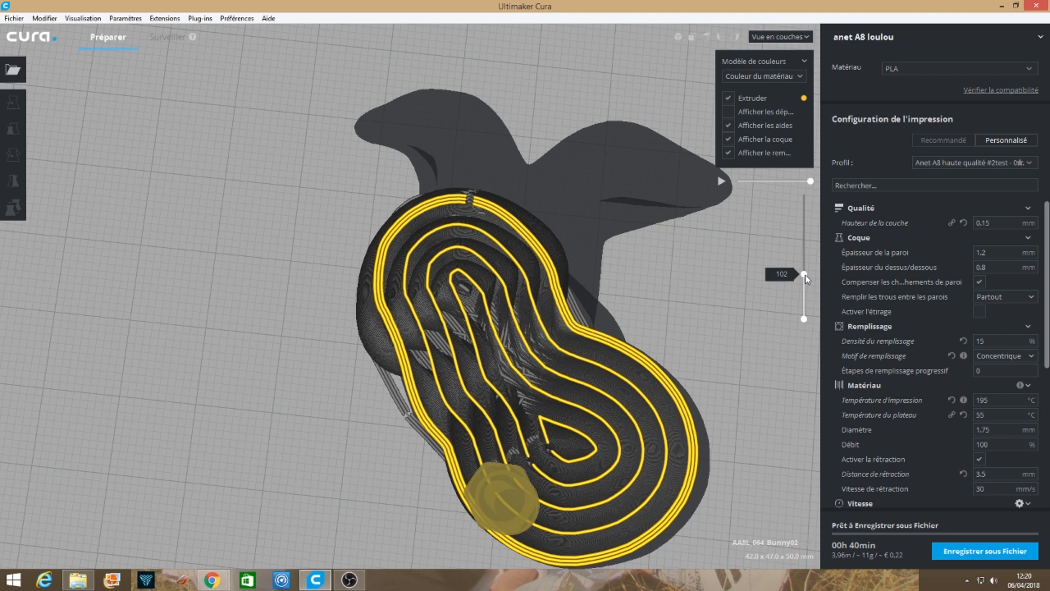
pyautogui.moveTo(806, 279); pyautogui.dragTo(809, 251)
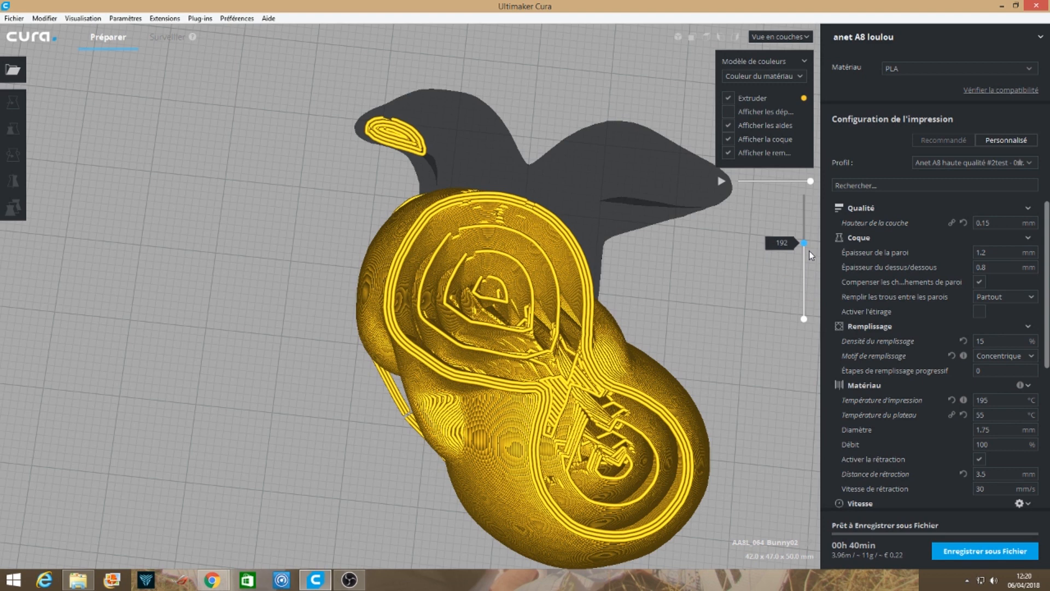
pyautogui.moveTo(808, 251); pyautogui.dragTo(806, 285)
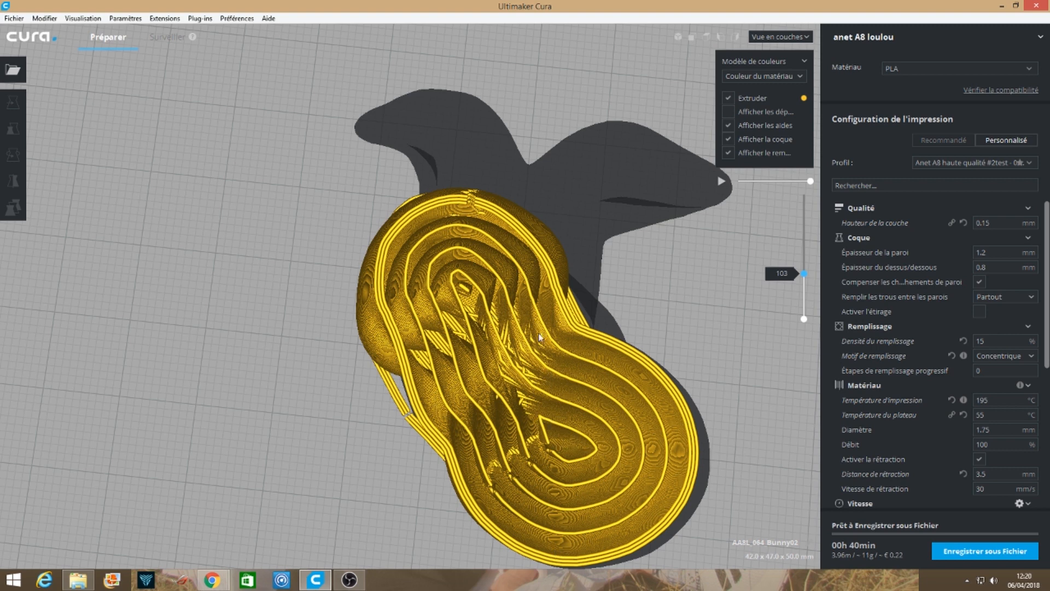
# - Set the infill pattern to Concentrique 3D and lower the displayed layer to 25
pyautogui.click(1005, 356)
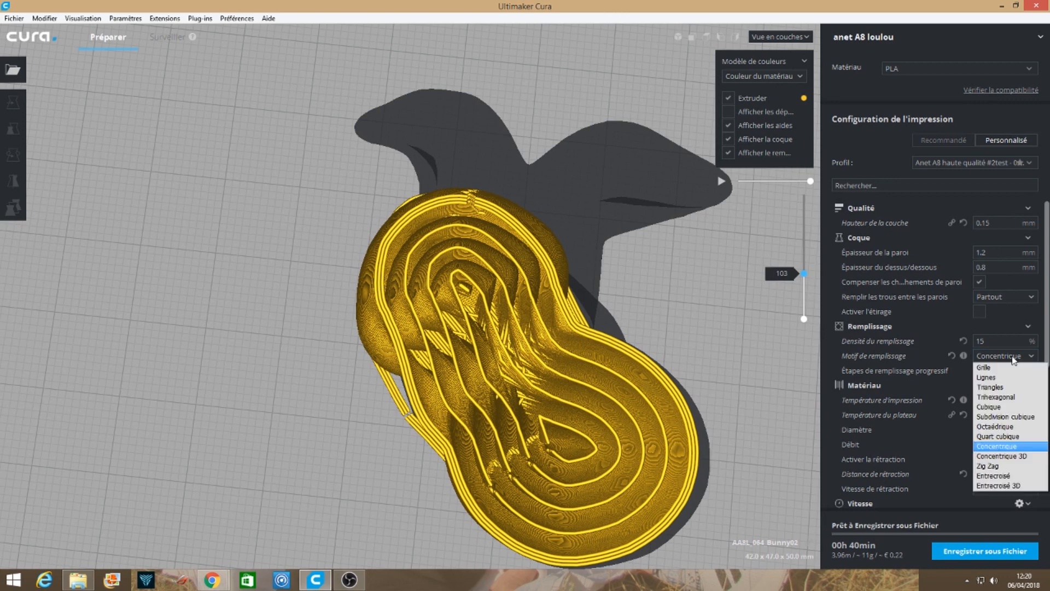
pyautogui.click(1006, 456)
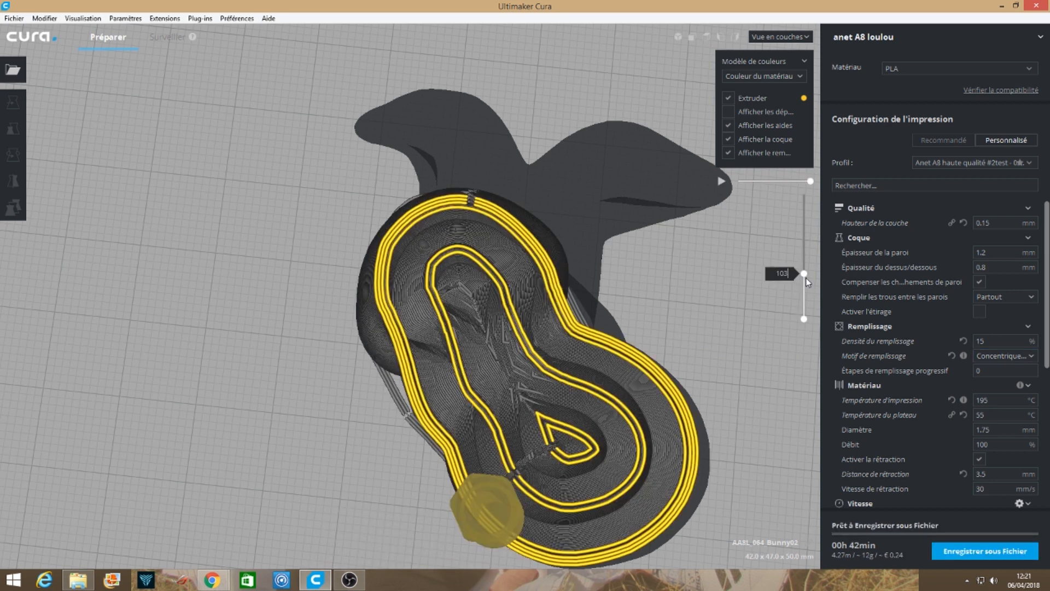
pyautogui.moveTo(804, 273); pyautogui.dragTo(800, 308)
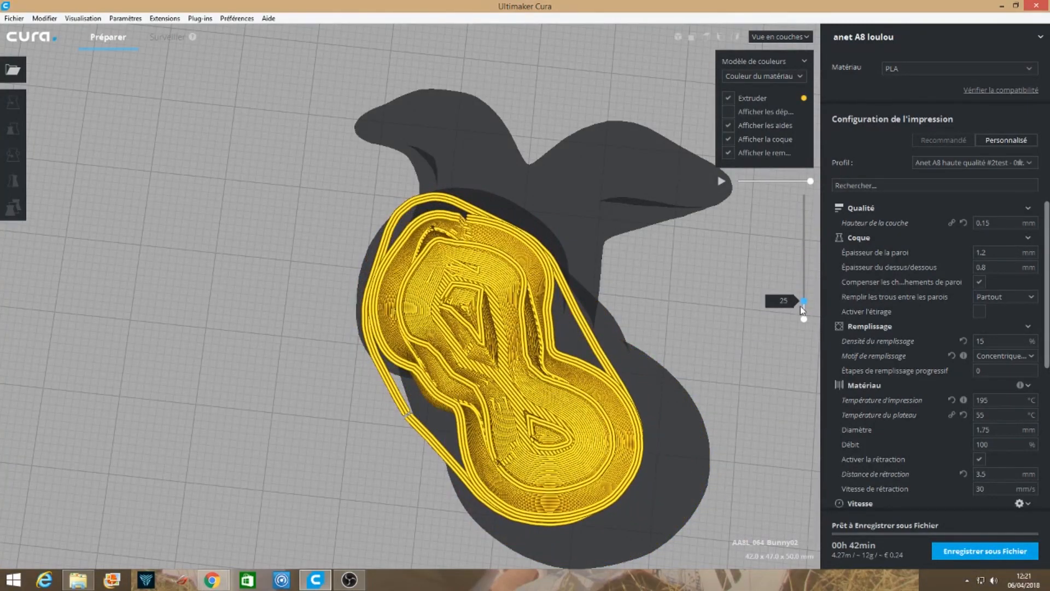
# - Set the infill pattern to Zig Zag and step through the layers up to 332 and back down to 154
pyautogui.click(1010, 355)
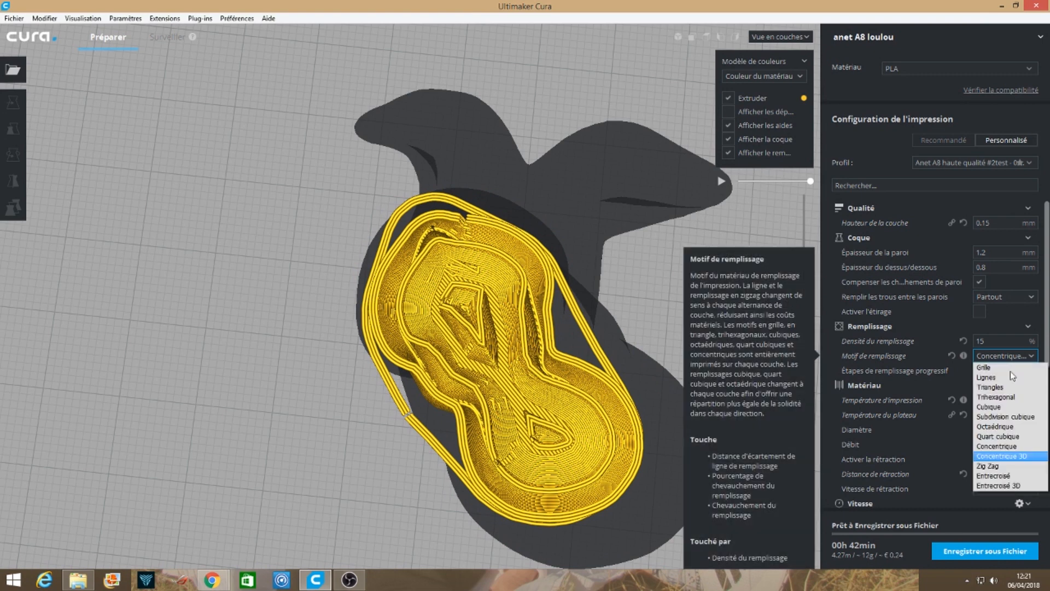
pyautogui.click(1007, 465)
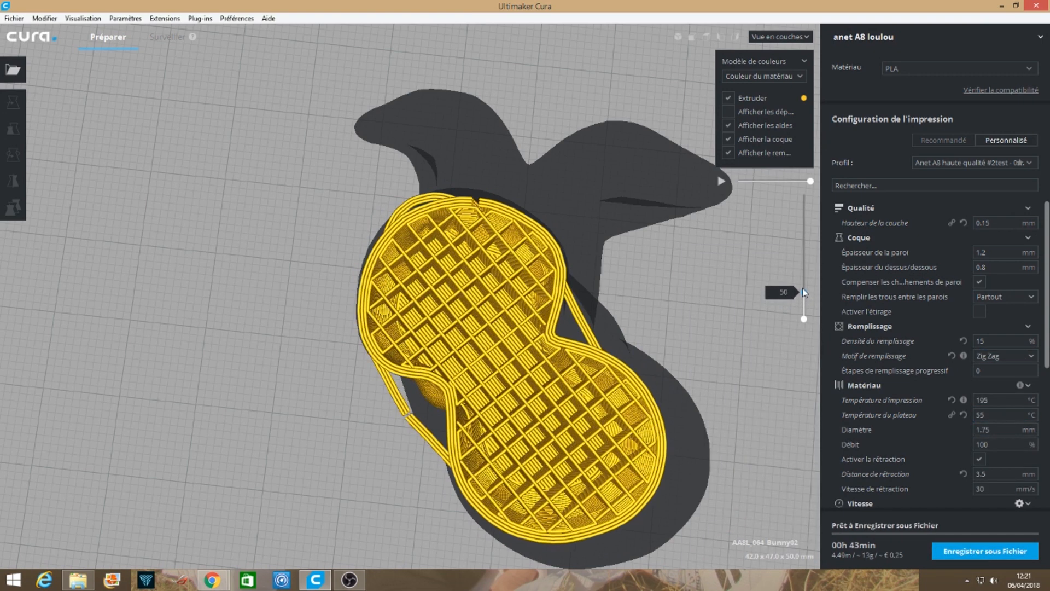
pyautogui.moveTo(802, 290); pyautogui.dragTo(823, 193)
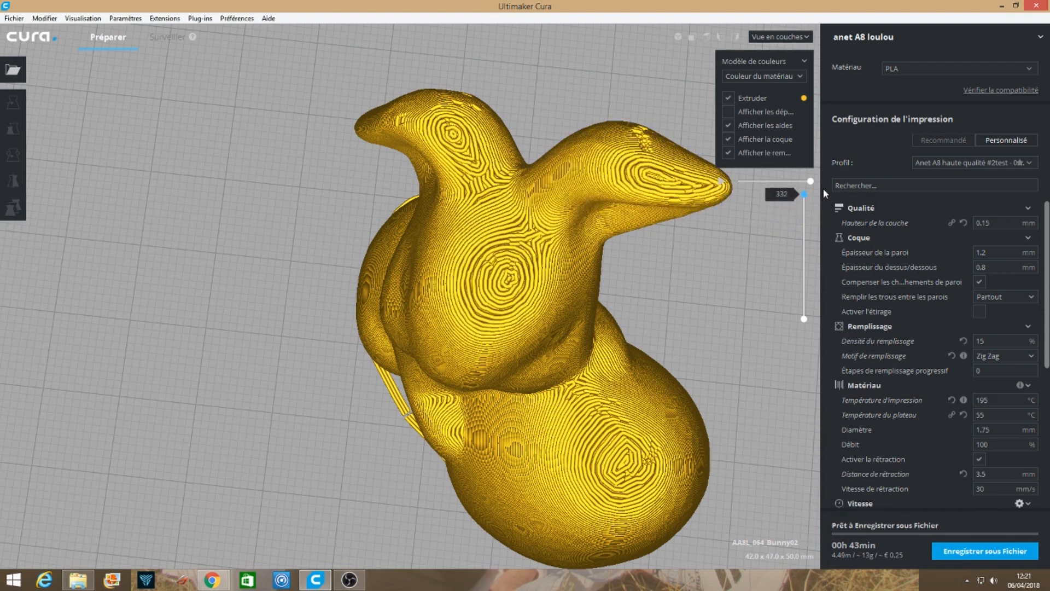
pyautogui.moveTo(823, 188); pyautogui.dragTo(815, 254)
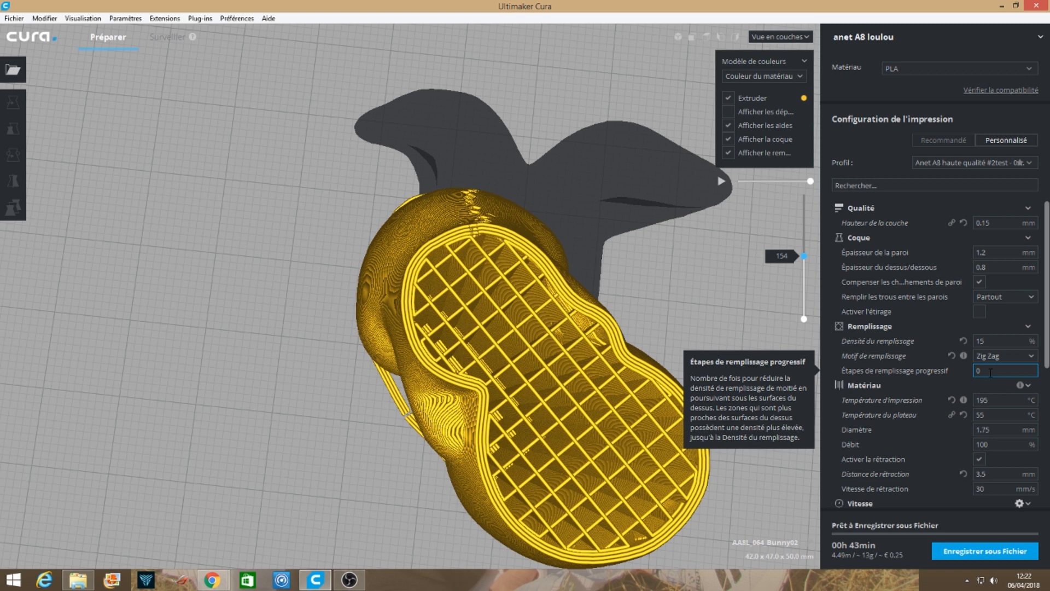
# - Return to the solid view and check the filament diameter and flow settings in the material section
pyautogui.click(782, 39)
pyautogui.click(768, 49)
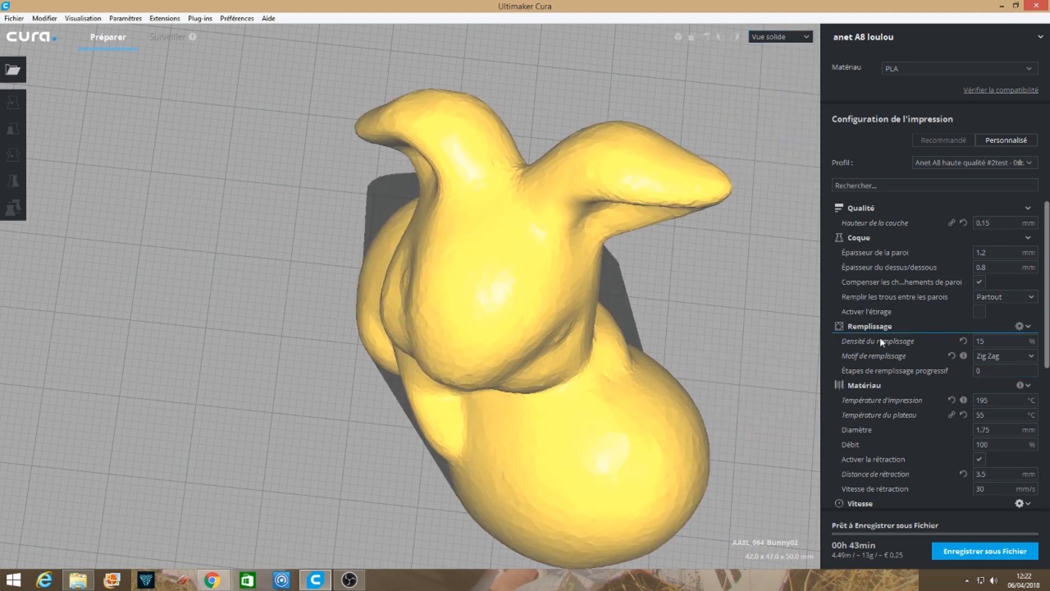
pyautogui.scroll(-3, 850, 314)
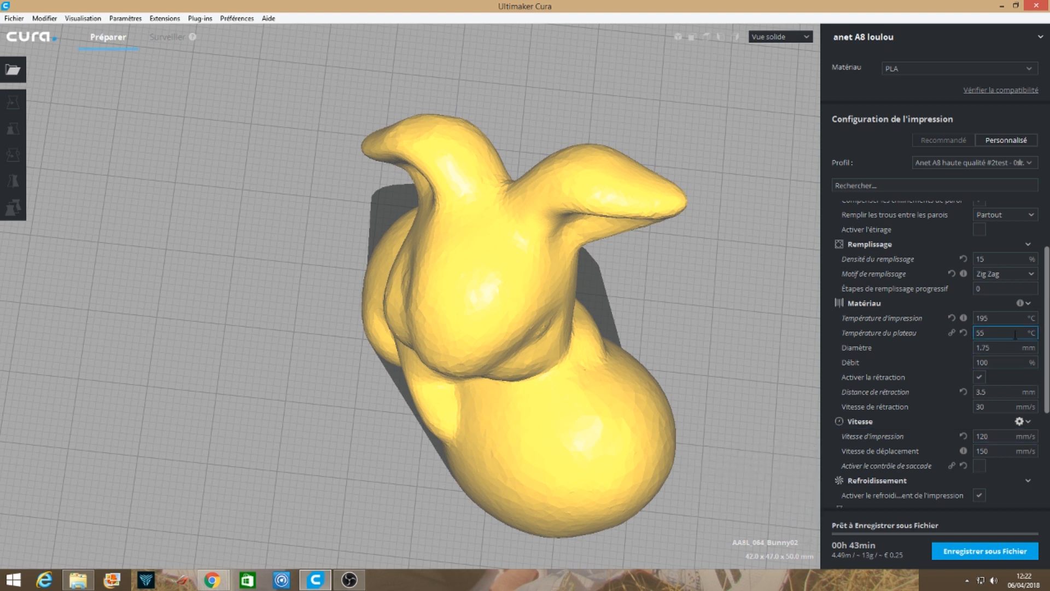
pyautogui.click(979, 350)
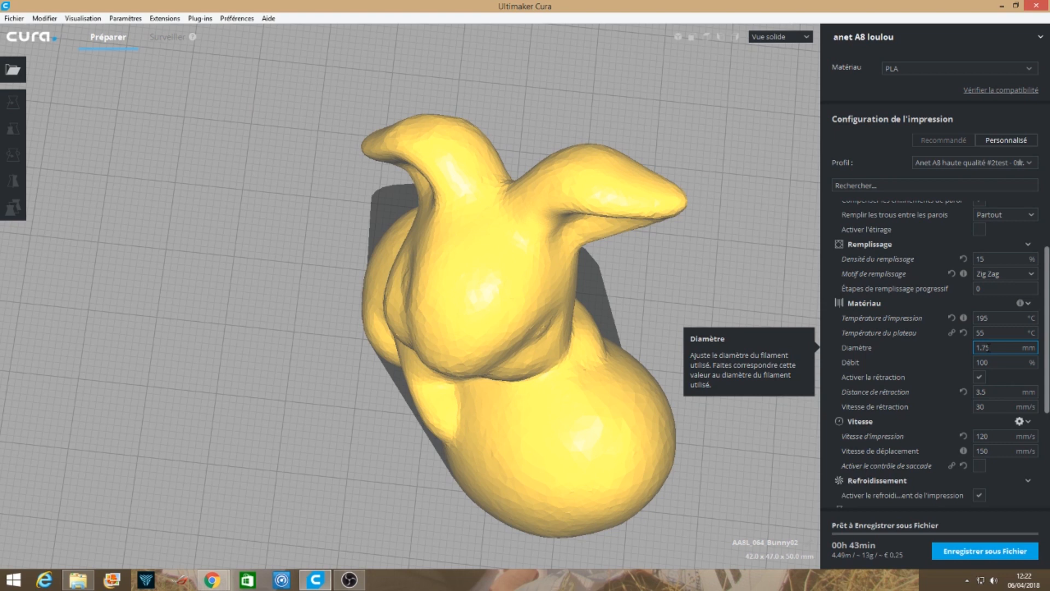
pyautogui.click(1010, 364)
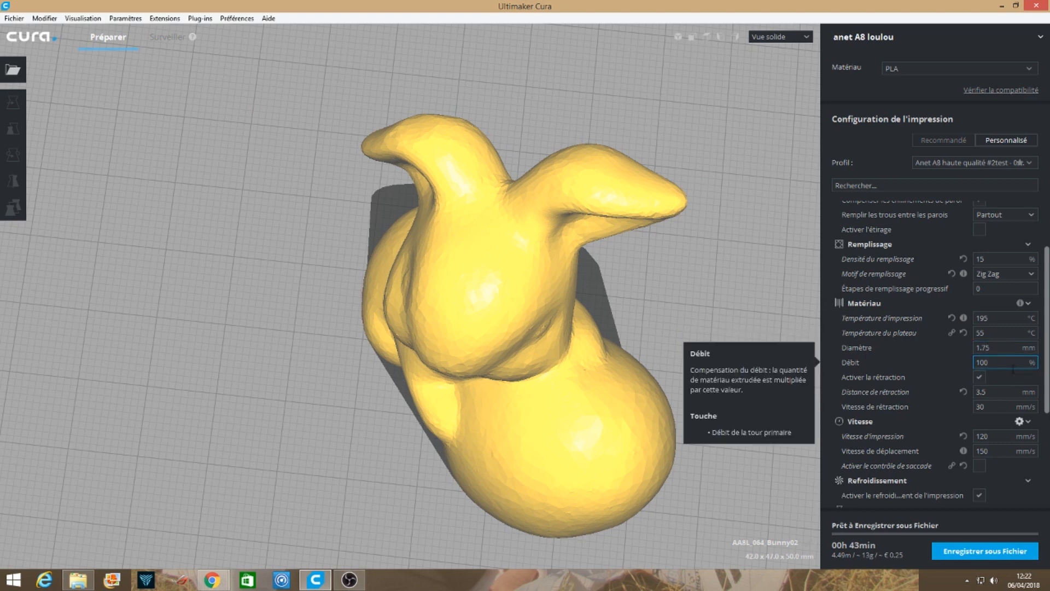
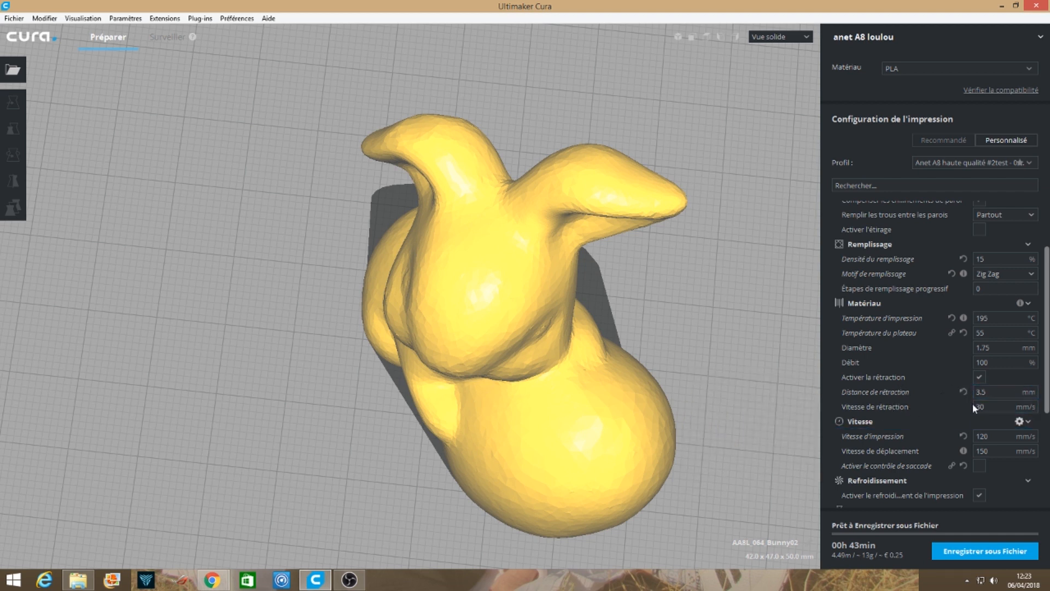
# - Review the retraction distance and speed, the travel speed, the jerk control and the print cooling settings
pyautogui.click(987, 396)
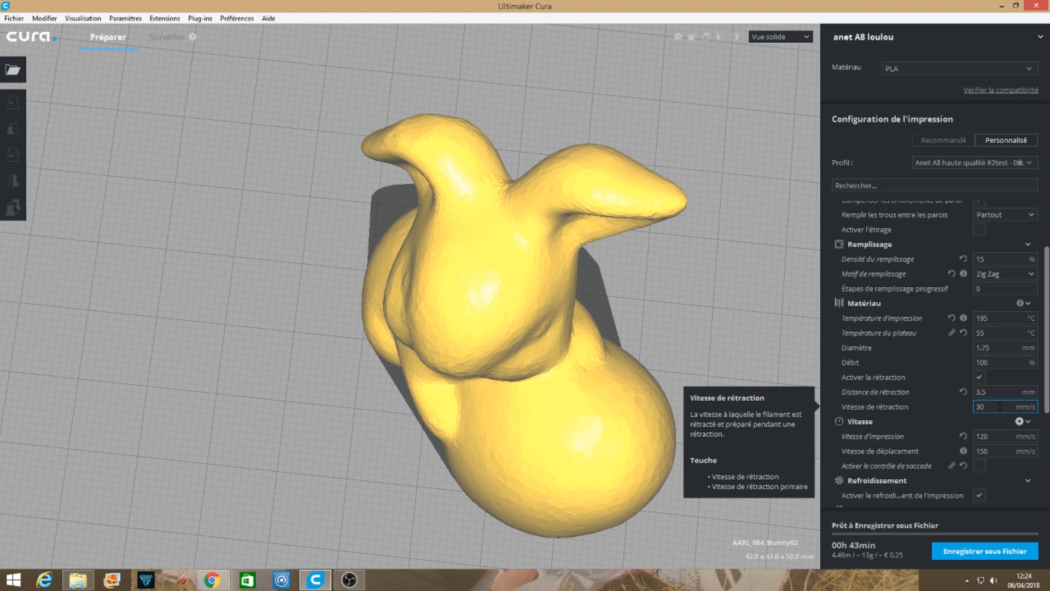
pyautogui.scroll(-3, 924, 404)
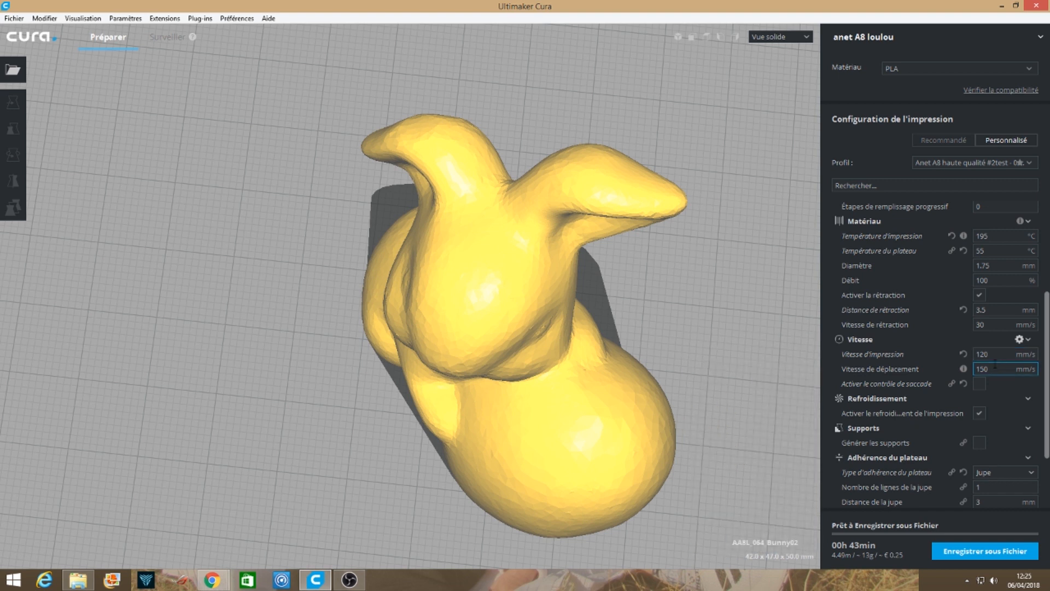
pyautogui.click(997, 368)
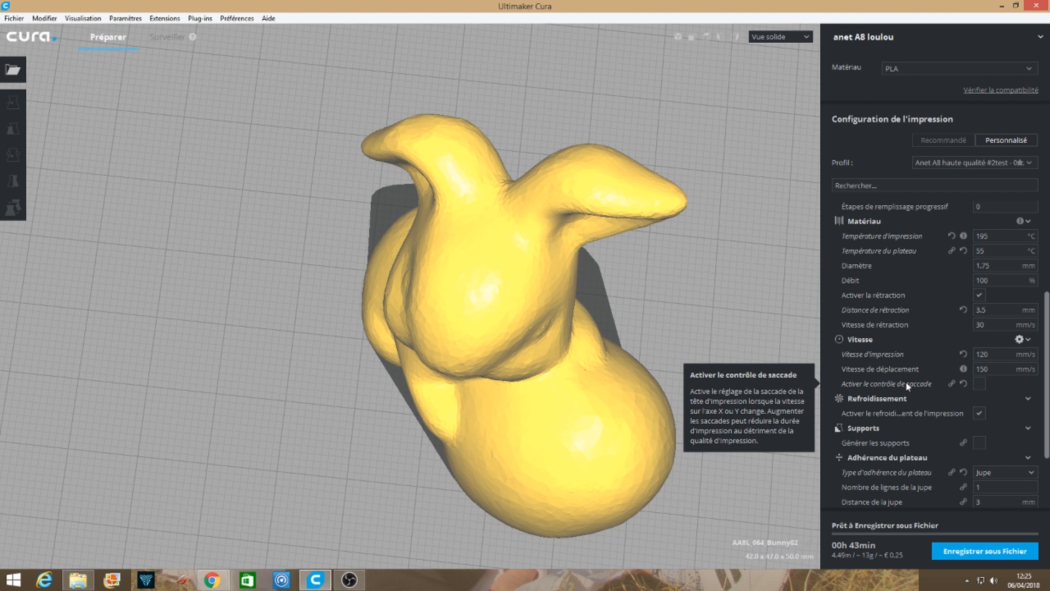
pyautogui.moveTo(901, 413)
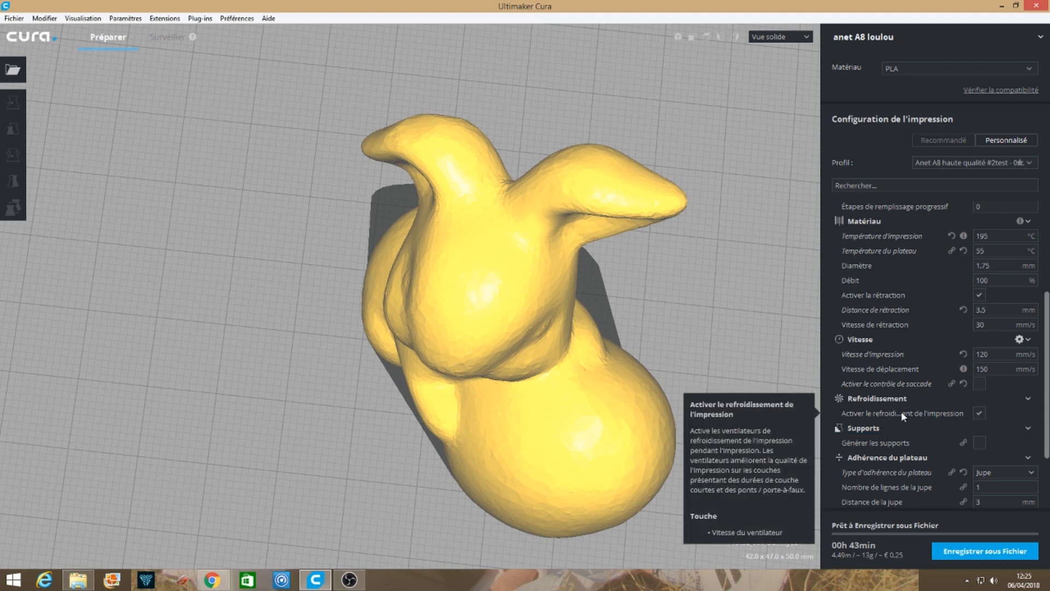
# - Look through the cooling parameters in the parameter visibility preferences and close them without changing anything
pyautogui.click(1018, 398)
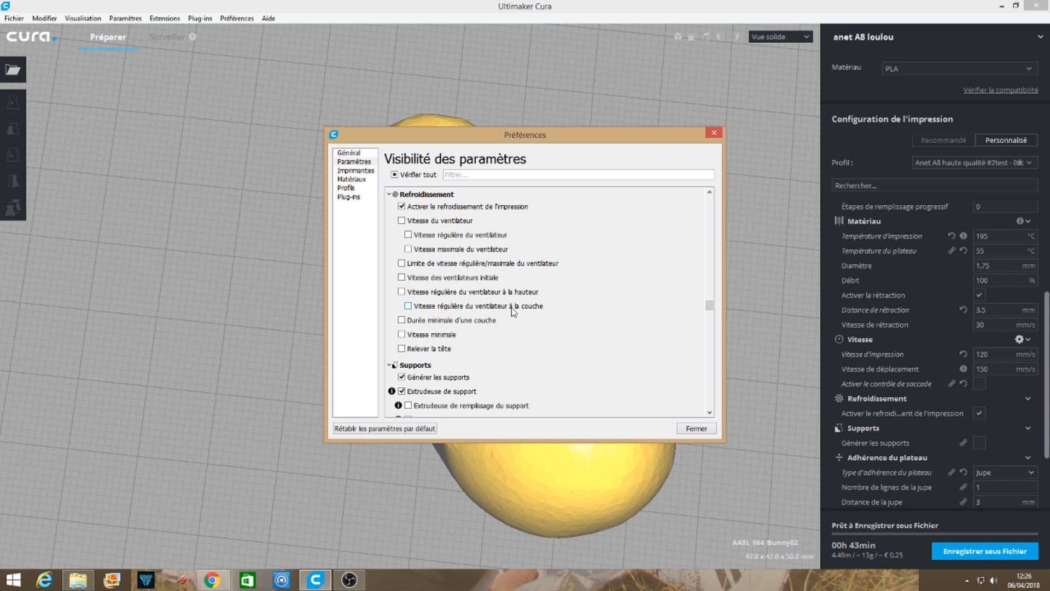
pyautogui.moveTo(512, 312)
pyautogui.click(714, 134)
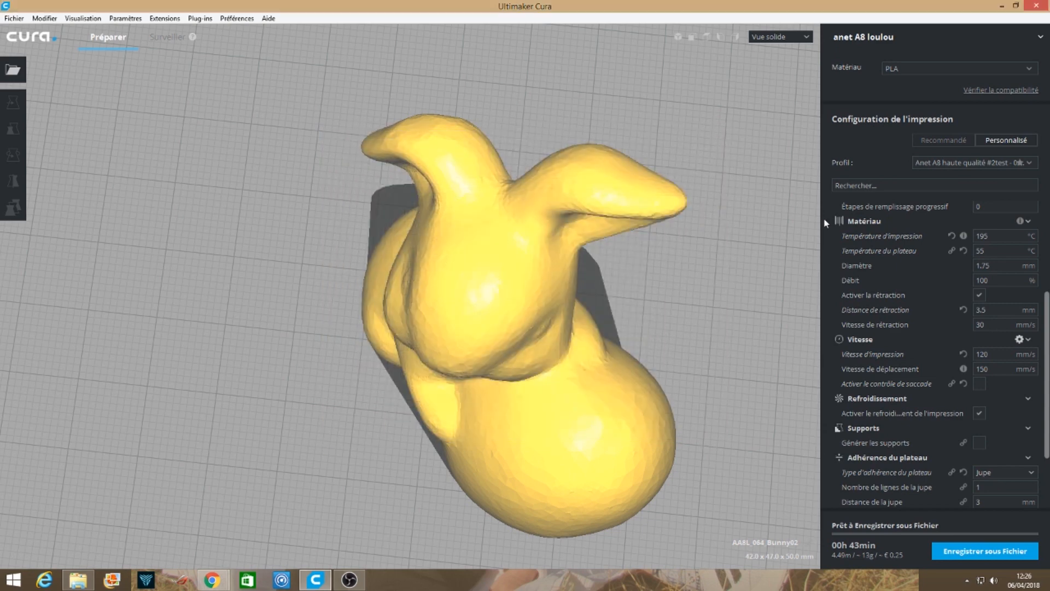
# - Examine the support settings and inspect the bunny's underside and overhanging areas from below the build plate
pyautogui.scroll(-1, 920, 371)
pyautogui.moveTo(919, 370)
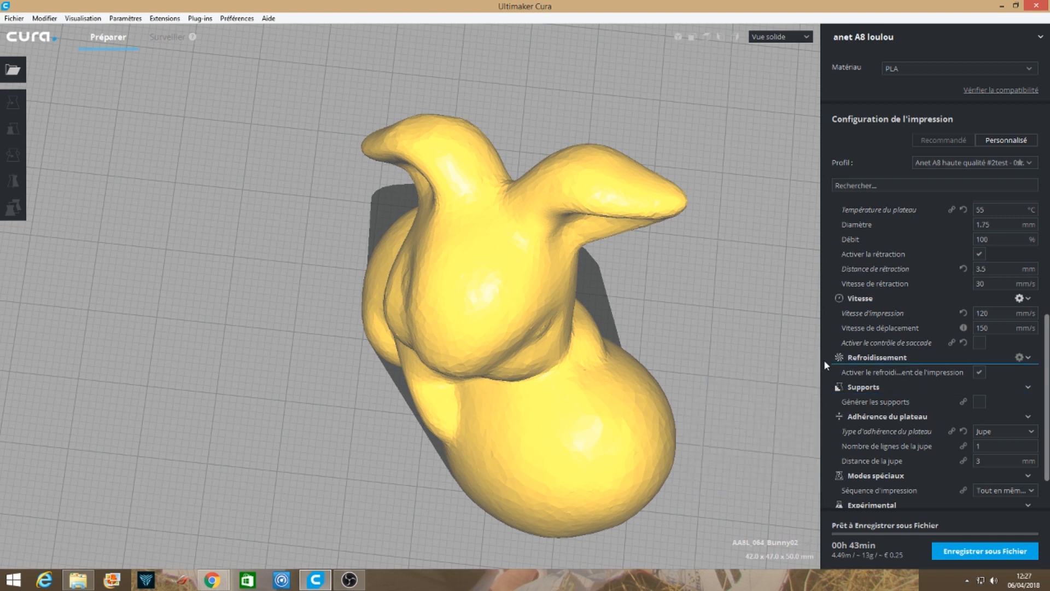
pyautogui.scroll(-2, 823, 360)
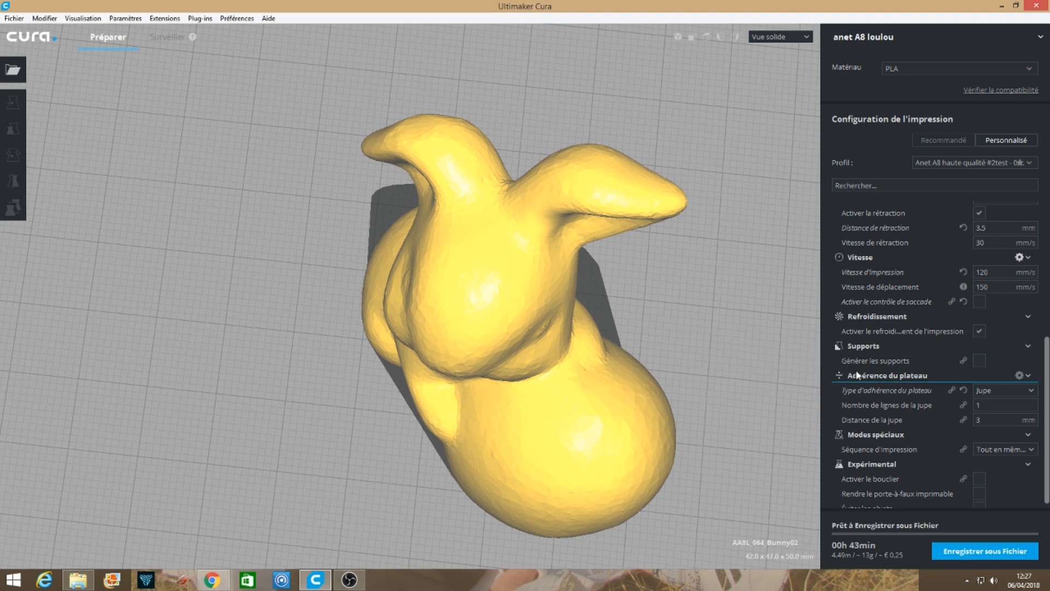
pyautogui.scroll(-3, 690, 410)
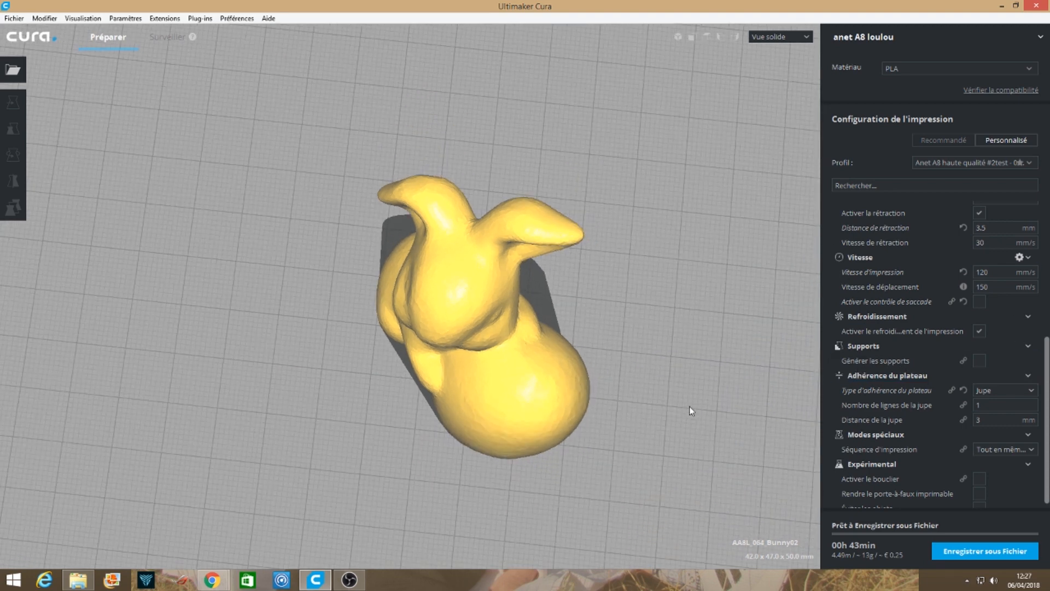
pyautogui.press('Down')
pyautogui.press('Down')
pyautogui.press('Down')
pyautogui.press('Down')
pyautogui.press('Down')
pyautogui.press('Down')
pyautogui.press('Down')
pyautogui.press('Down')
pyautogui.press('Down')
pyautogui.press('Down')
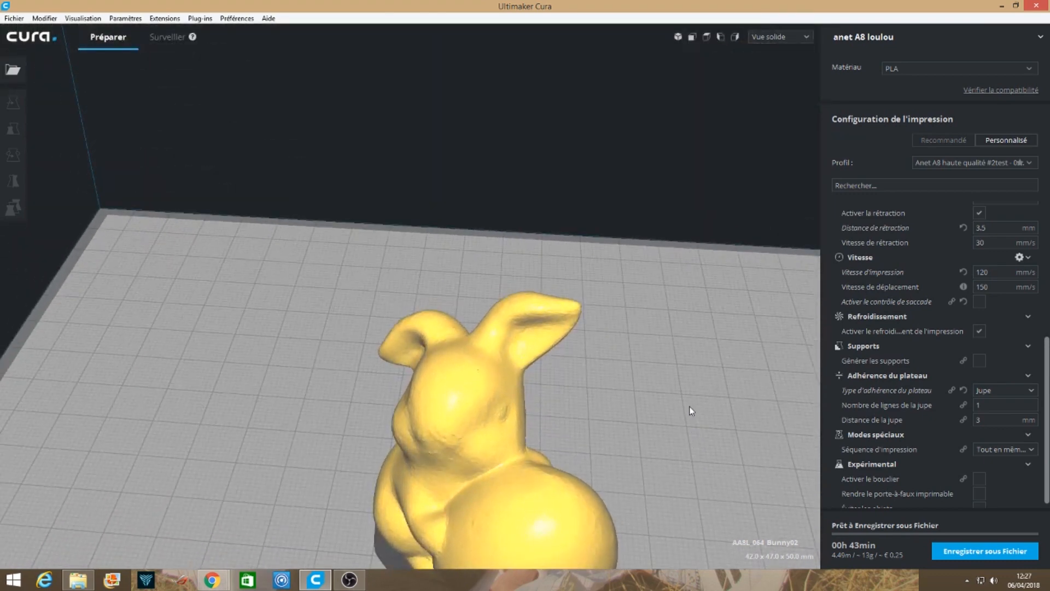
pyautogui.scroll(-5, 697, 406)
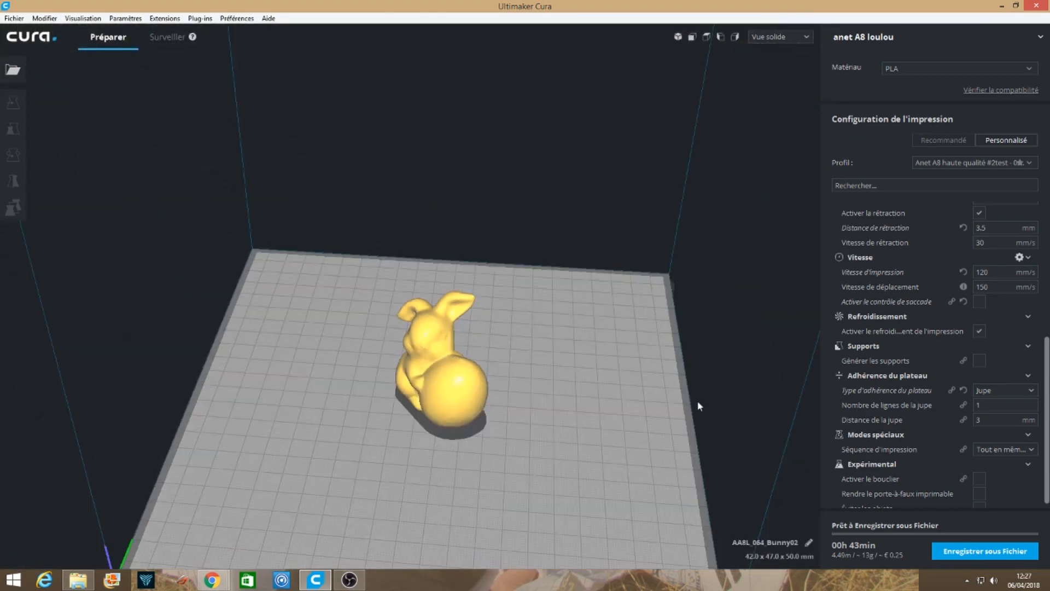
pyautogui.press('Down')
pyautogui.press('Down')
pyautogui.press('Down')
pyautogui.press('Down')
pyautogui.press('Down')
pyautogui.press('Down')
pyautogui.press('Down')
pyautogui.press('Down')
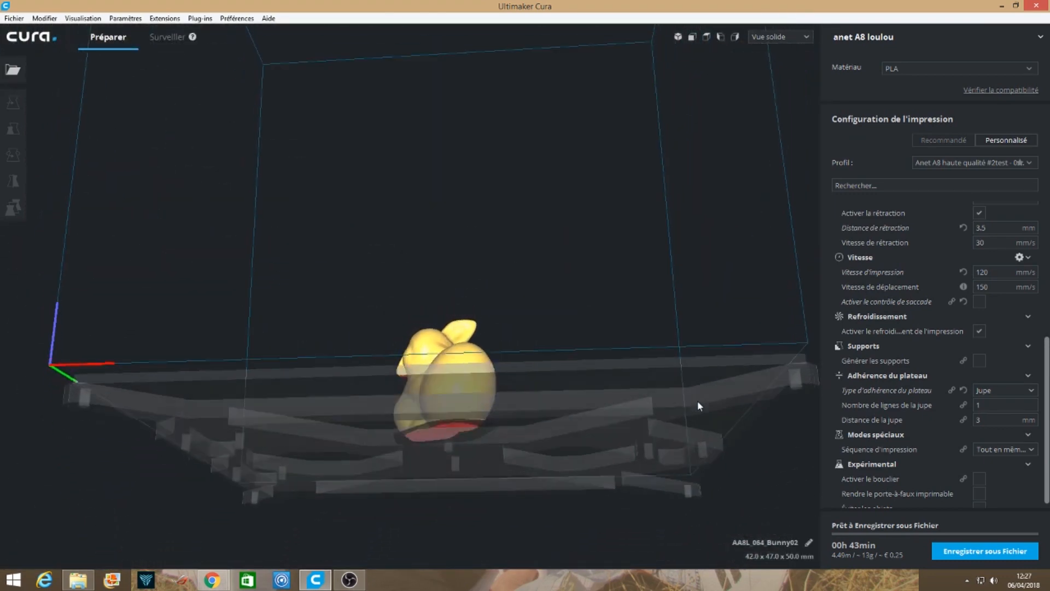
pyautogui.press('Down')
pyautogui.press('Down')
pyautogui.press('Down')
pyautogui.press('Down')
pyautogui.press('Down')
pyautogui.press('Down')
pyautogui.press('Down')
pyautogui.press('Down')
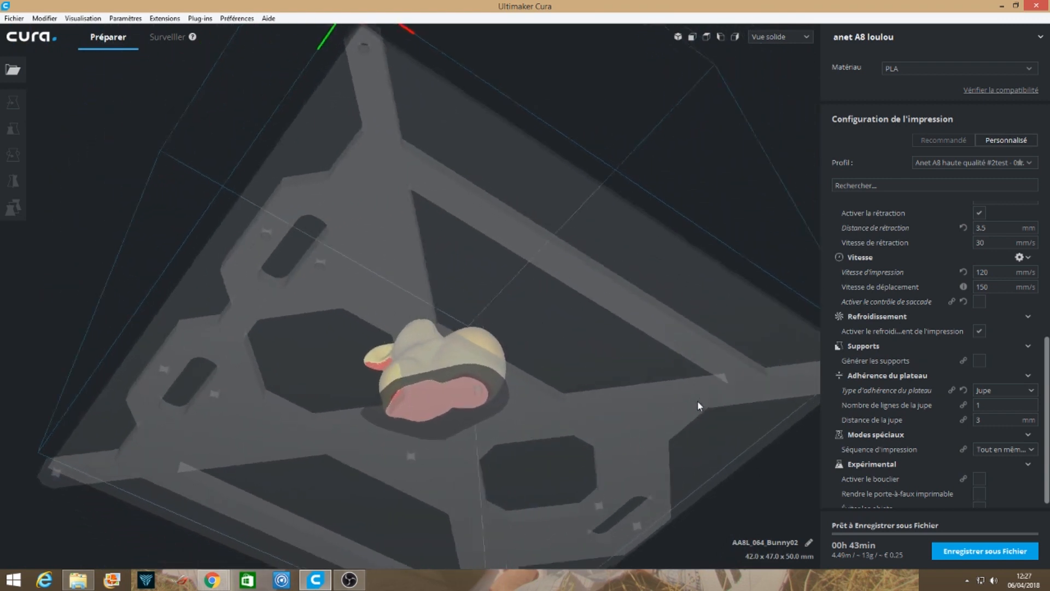
pyautogui.press('Left')
pyautogui.press('Left')
pyautogui.press('Left')
pyautogui.press('Left')
pyautogui.press('Left')
pyautogui.press('Left')
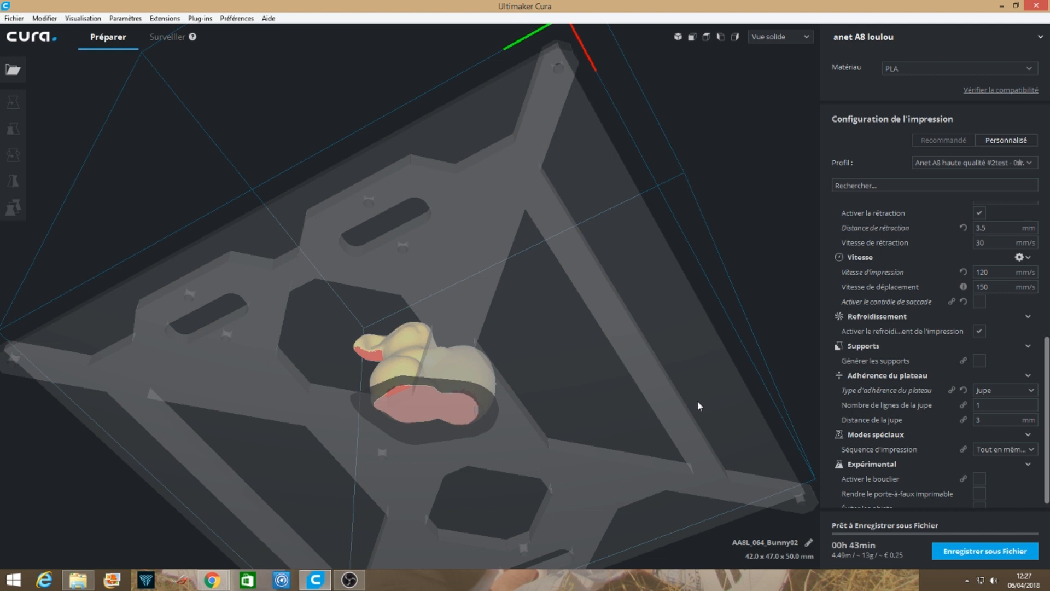
pyautogui.press('Up')
pyautogui.press('Up')
pyautogui.press('Up')
pyautogui.press('Up')
pyautogui.press('Up')
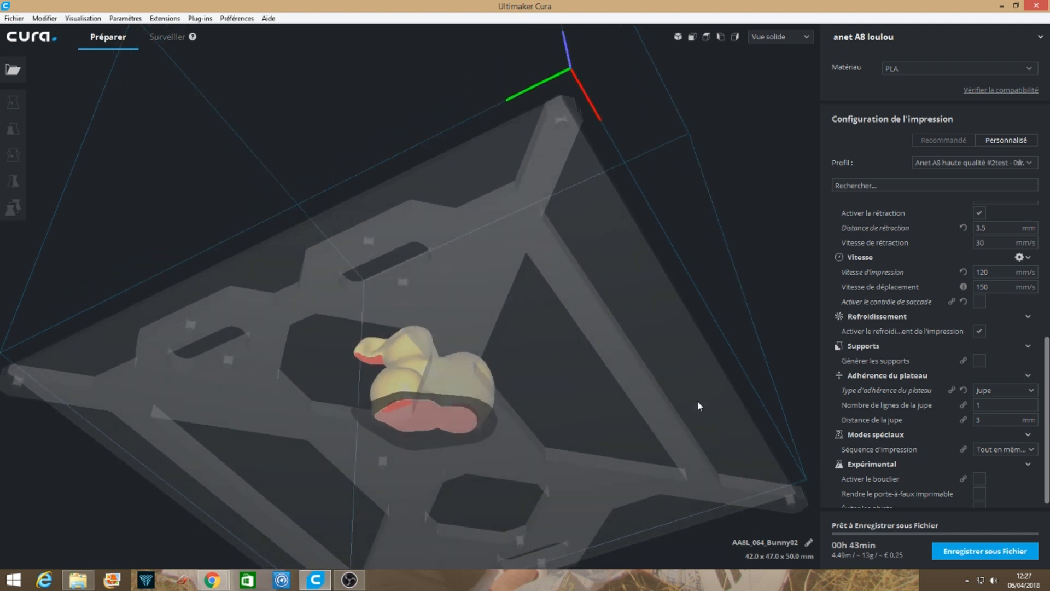
pyautogui.press('Down')
pyautogui.press('Down')
pyautogui.press('Down')
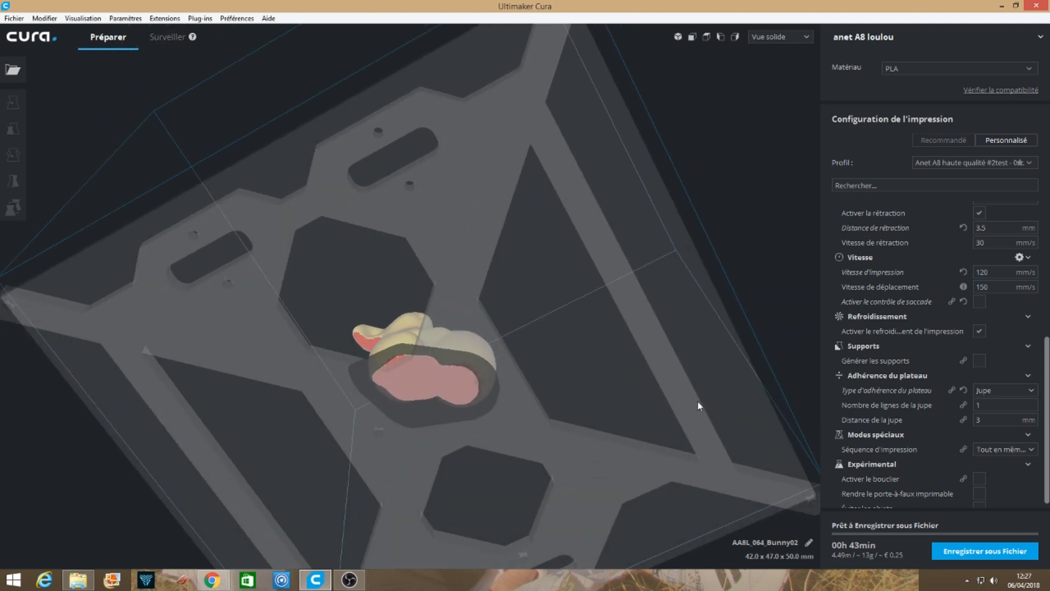
pyautogui.press('Left')
pyautogui.press('Left')
pyautogui.press('Left')
pyautogui.press('Left')
pyautogui.press('Left')
pyautogui.press('Left')
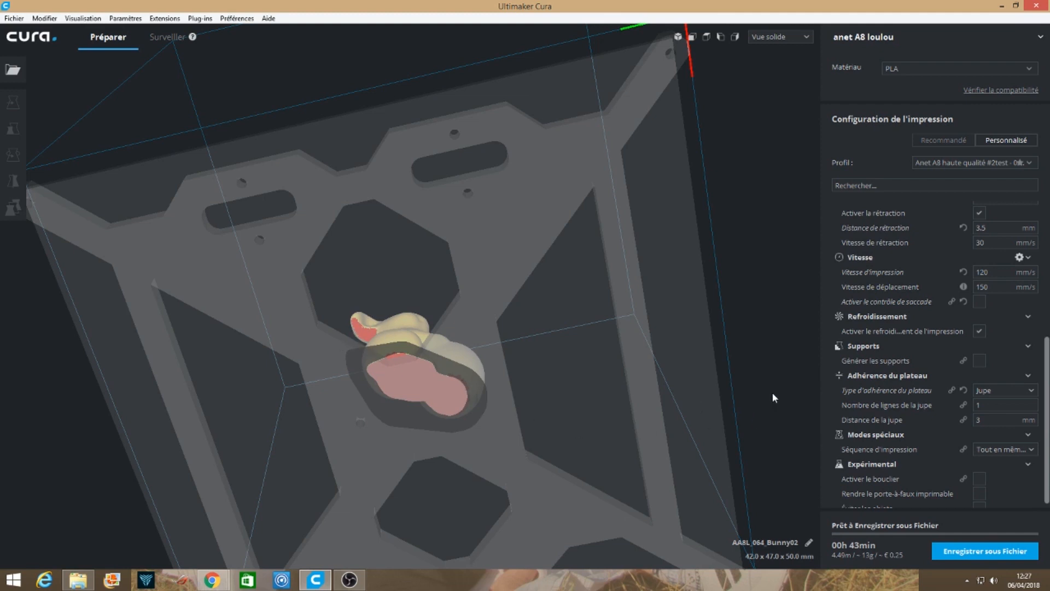
# - View the bunny from the side at plate level and enable support generation
pyautogui.moveTo(774, 393); pyautogui.dragTo(774, 393, button='right')
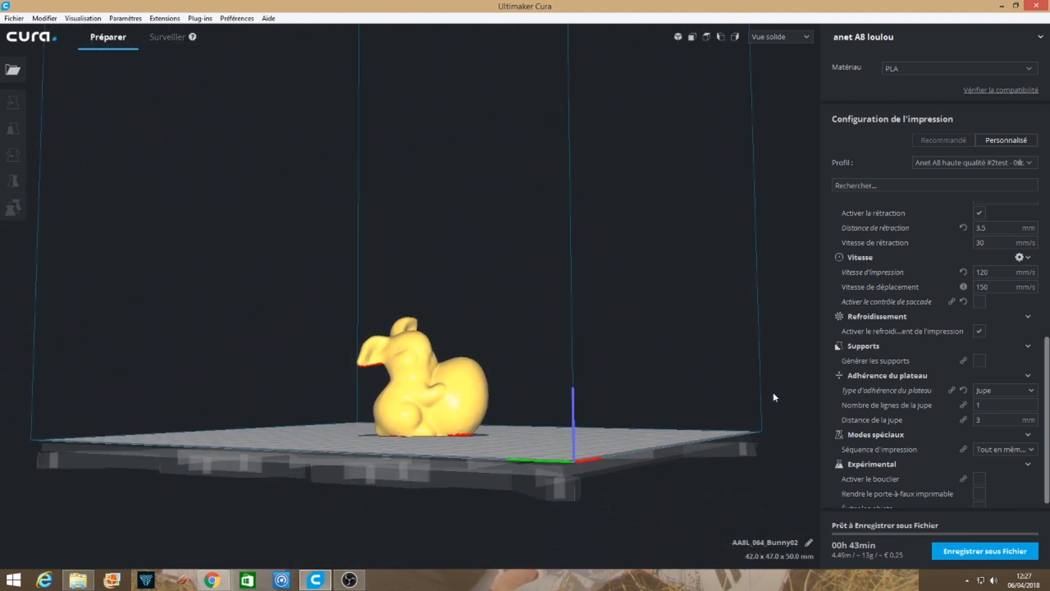
pyautogui.click(979, 361)
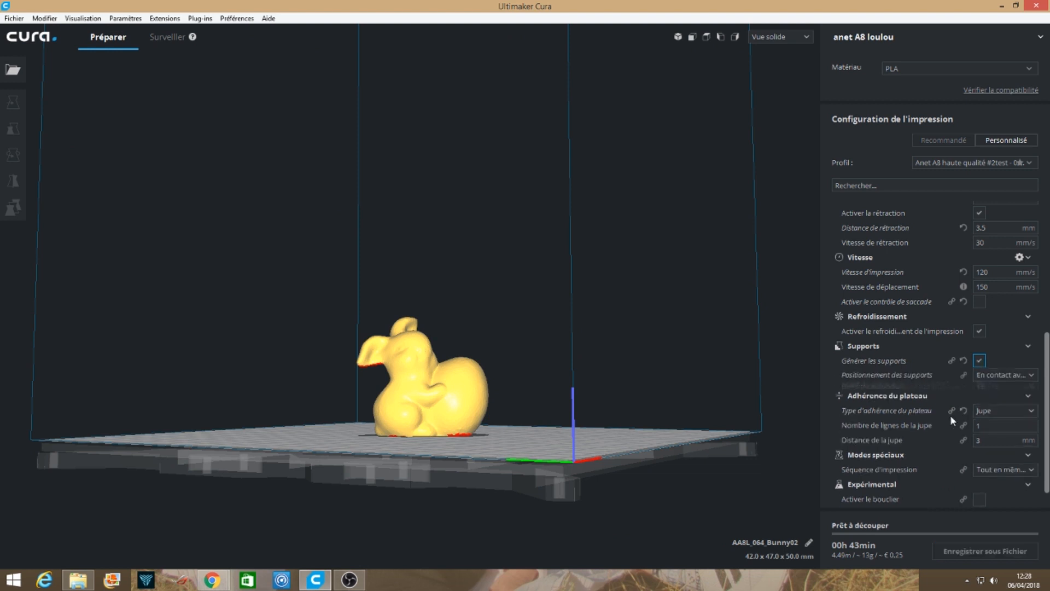
# - Keep the support placement at "En contact avec le plateau" and inspect the support under the bunny's ear in layer view, up to layer 204
pyautogui.click(1009, 373)
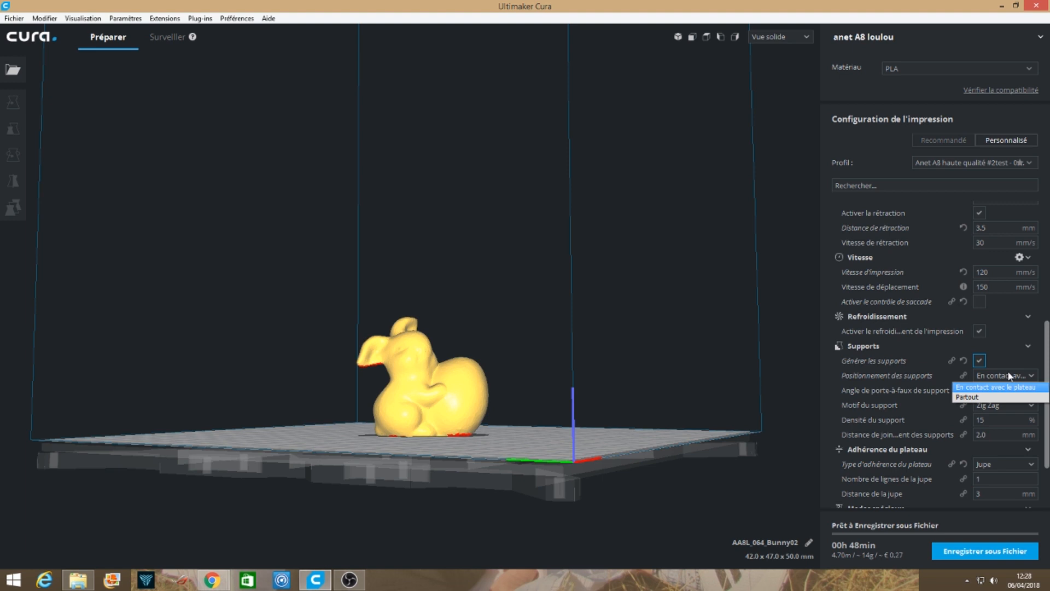
pyautogui.click(1010, 376)
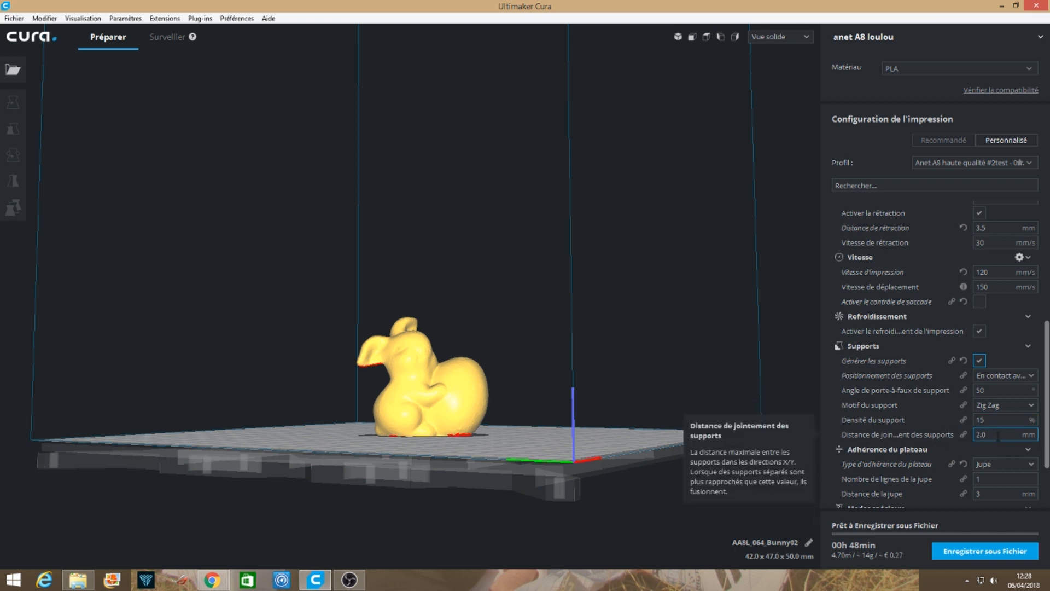
pyautogui.scroll(3, 558, 365)
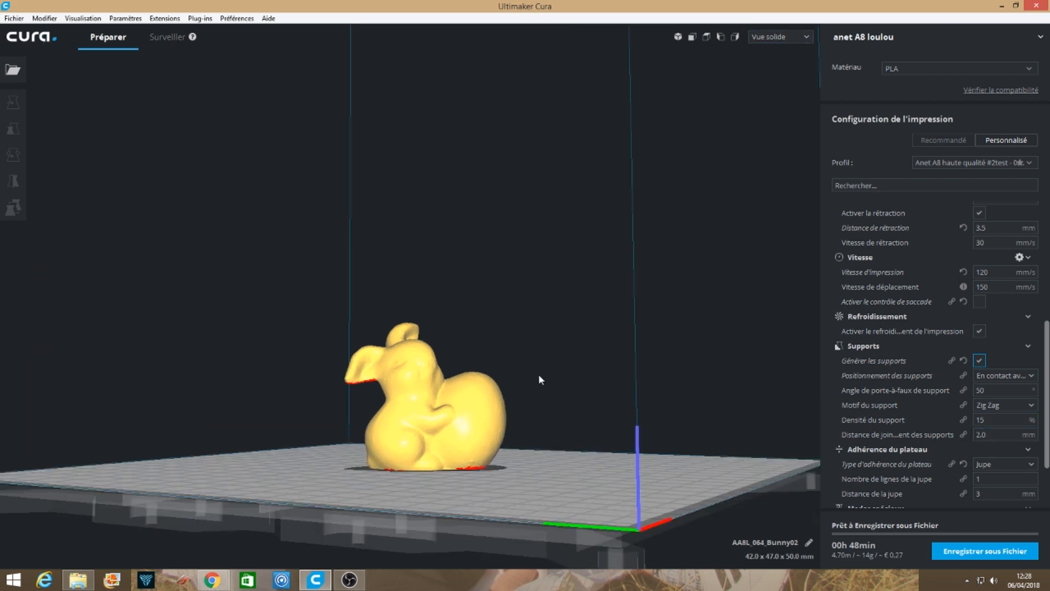
pyautogui.click(777, 37)
pyautogui.click(776, 67)
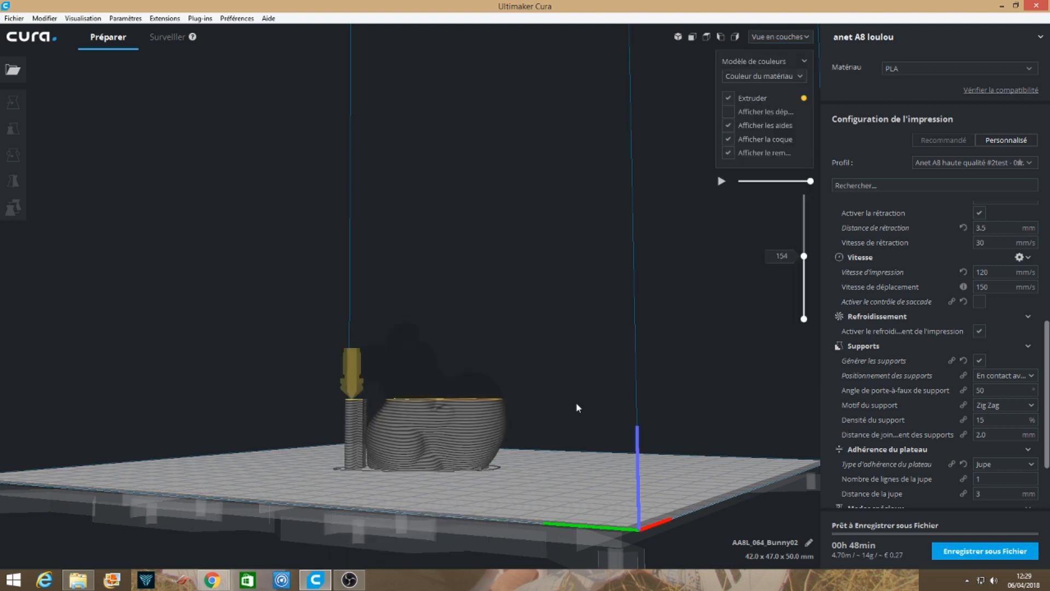
pyautogui.scroll(2, 645, 354)
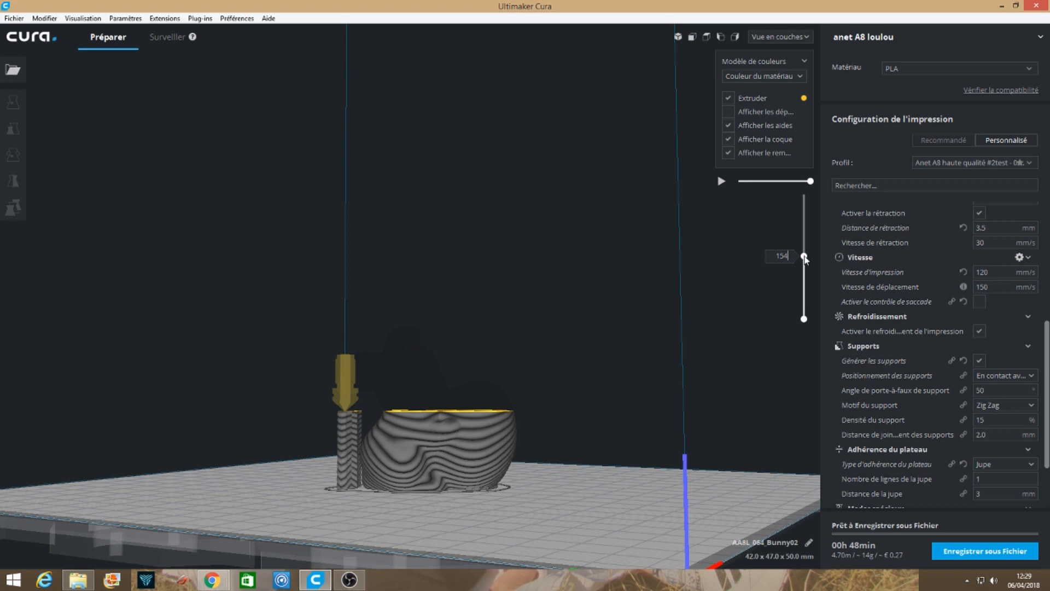
pyautogui.moveTo(805, 259); pyautogui.dragTo(803, 287)
pyautogui.scroll(3, 566, 486)
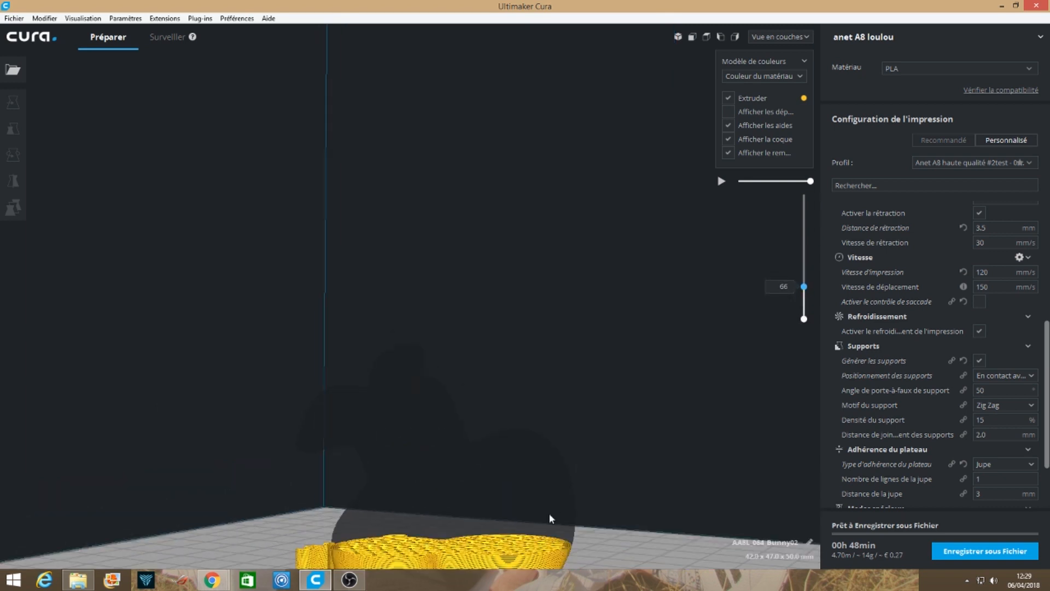
pyautogui.moveTo(549, 514); pyautogui.dragTo(710, 487, button='middle')
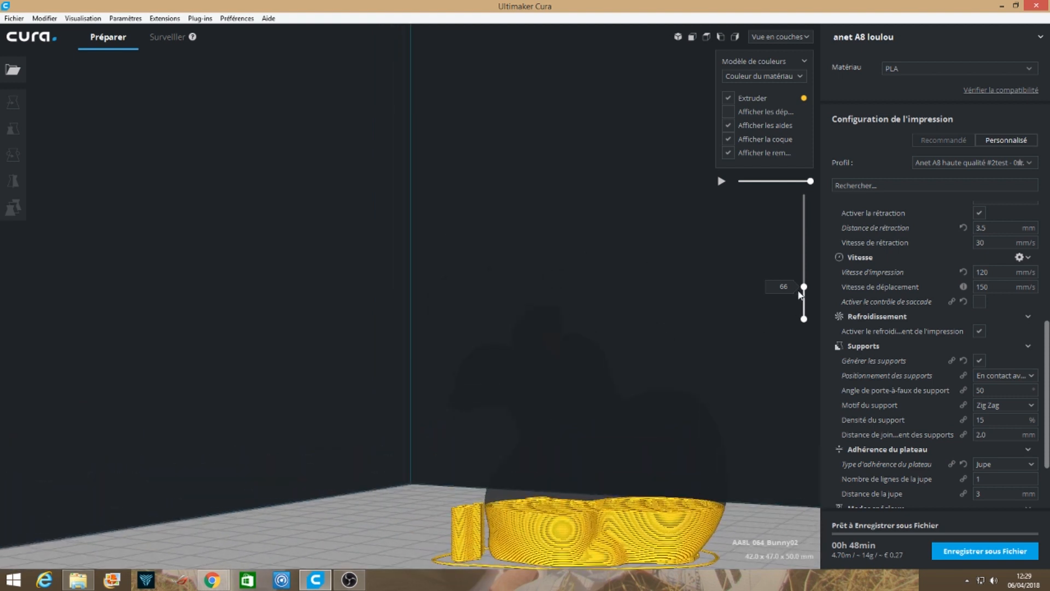
pyautogui.moveTo(804, 286); pyautogui.dragTo(801, 237)
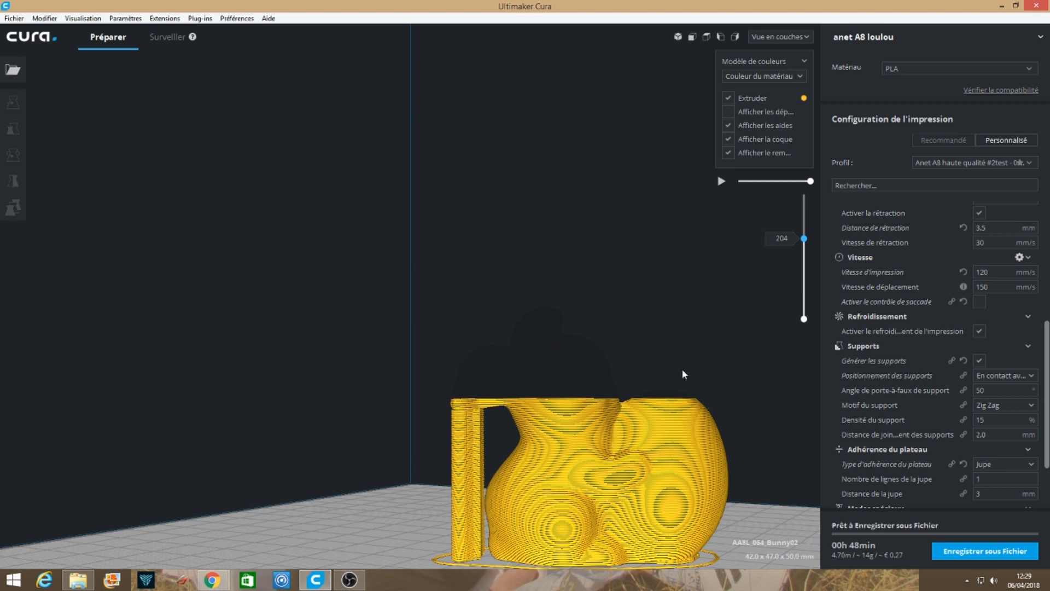
# - Return to the solid view and look at the bunny from above
pyautogui.click(790, 40)
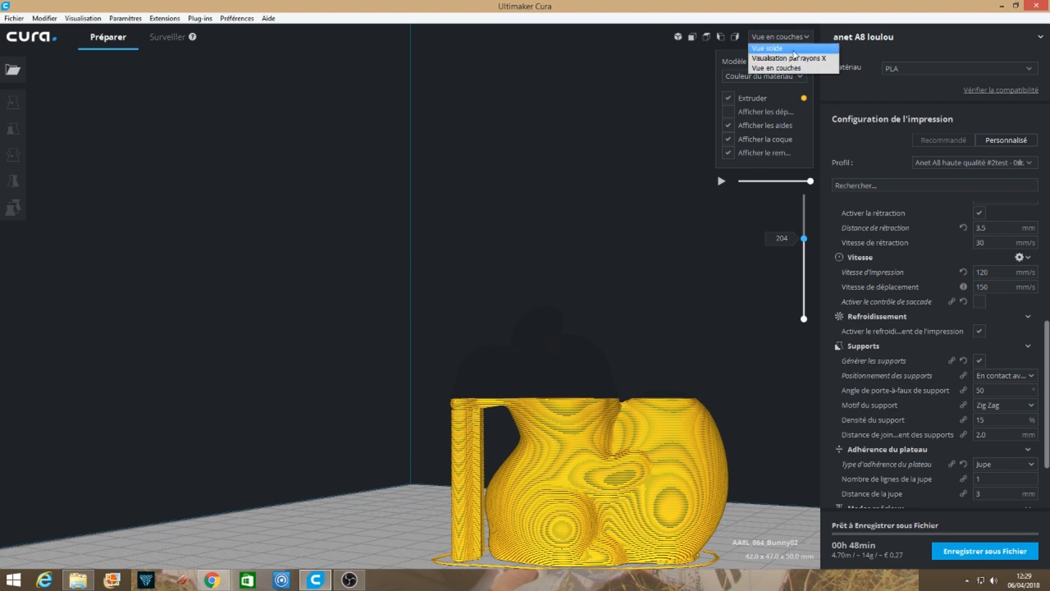
pyautogui.click(791, 50)
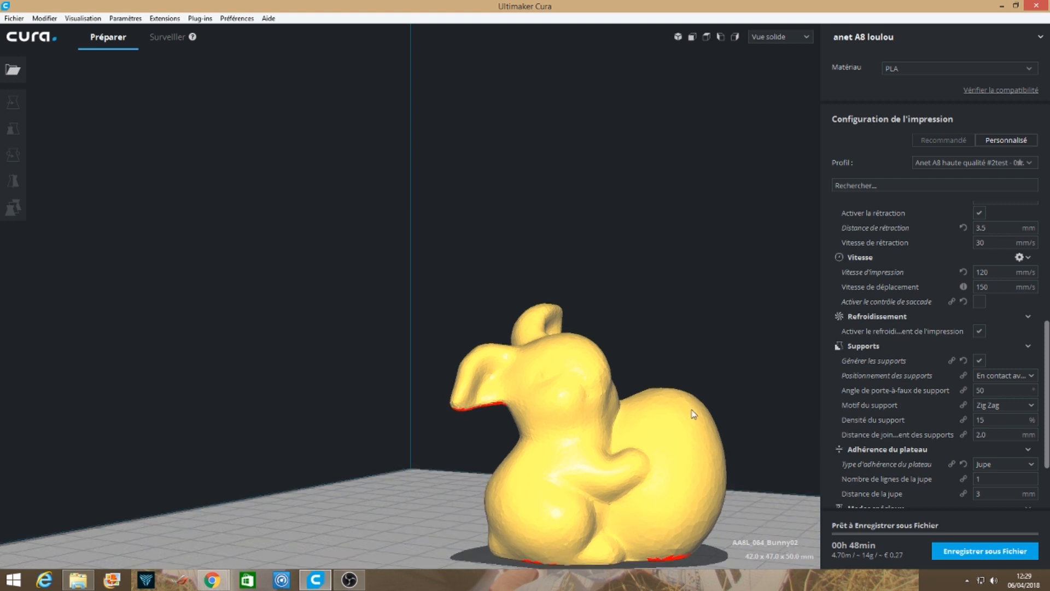
pyautogui.press('Up')
pyautogui.press('Up')
pyautogui.press('Up')
pyautogui.press('Up')
pyautogui.press('Up')
pyautogui.press('Up')
pyautogui.press('Up')
pyautogui.press('Up')
pyautogui.press('Up')
pyautogui.press('Up')
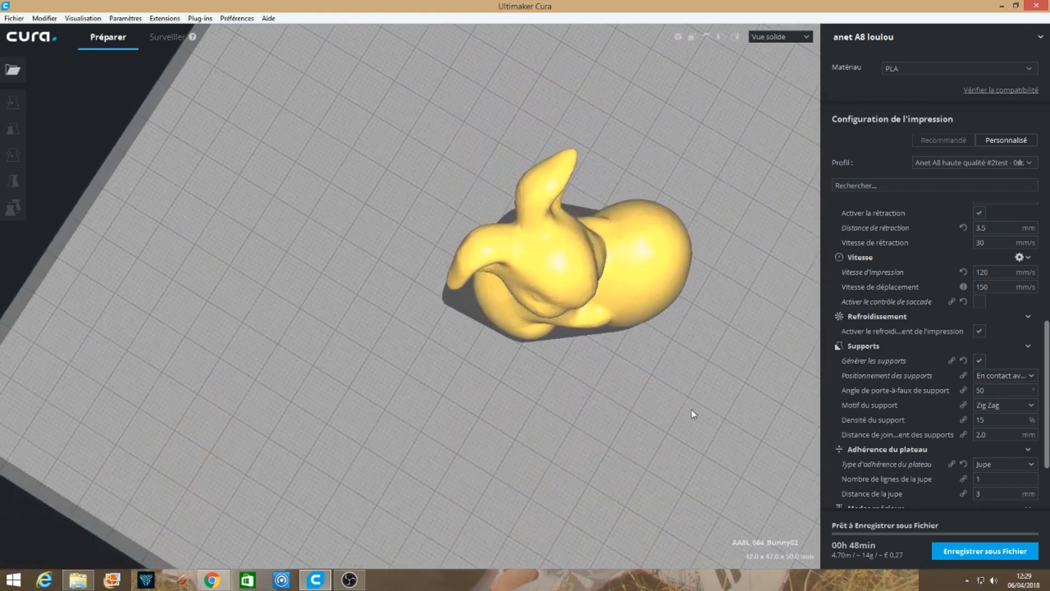
# - Examine the ear support and the layers around it from above in layer view, up to layer 332, and return to the solid view
pyautogui.click(800, 38)
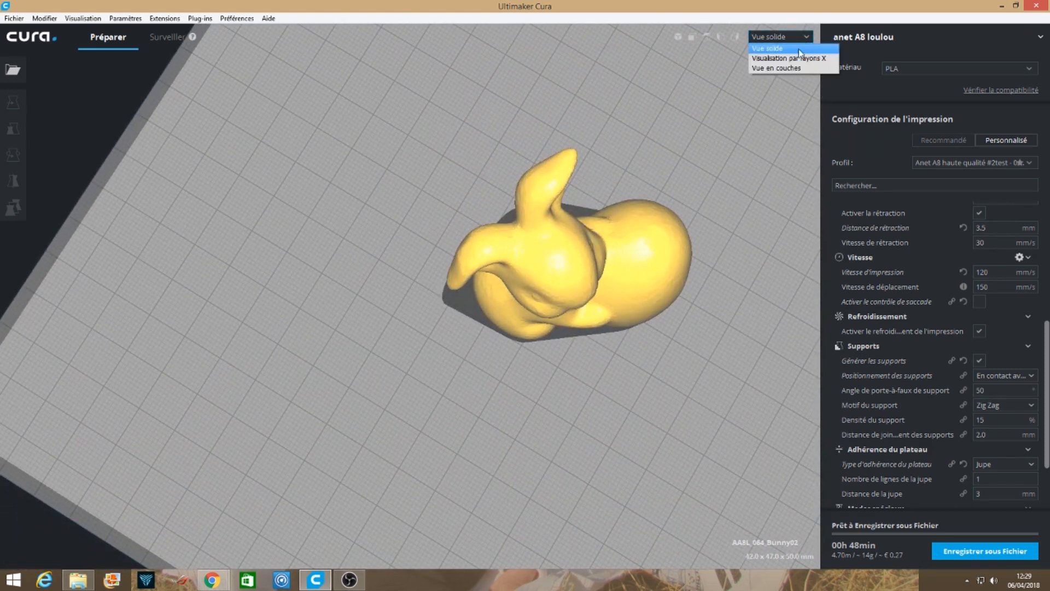
pyautogui.click(800, 69)
pyautogui.scroll(3, 493, 409)
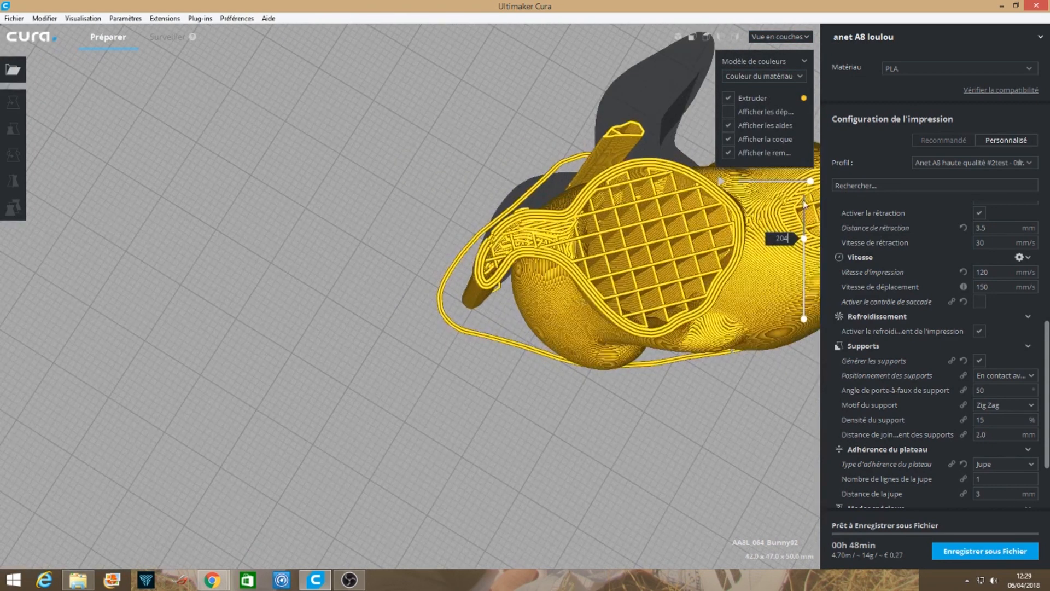
pyautogui.click(804, 239)
pyautogui.moveTo(808, 246)
pyautogui.mouseDown()
pyautogui.moveTo(804, 270)
pyautogui.moveTo(801, 255)
pyautogui.mouseUp()
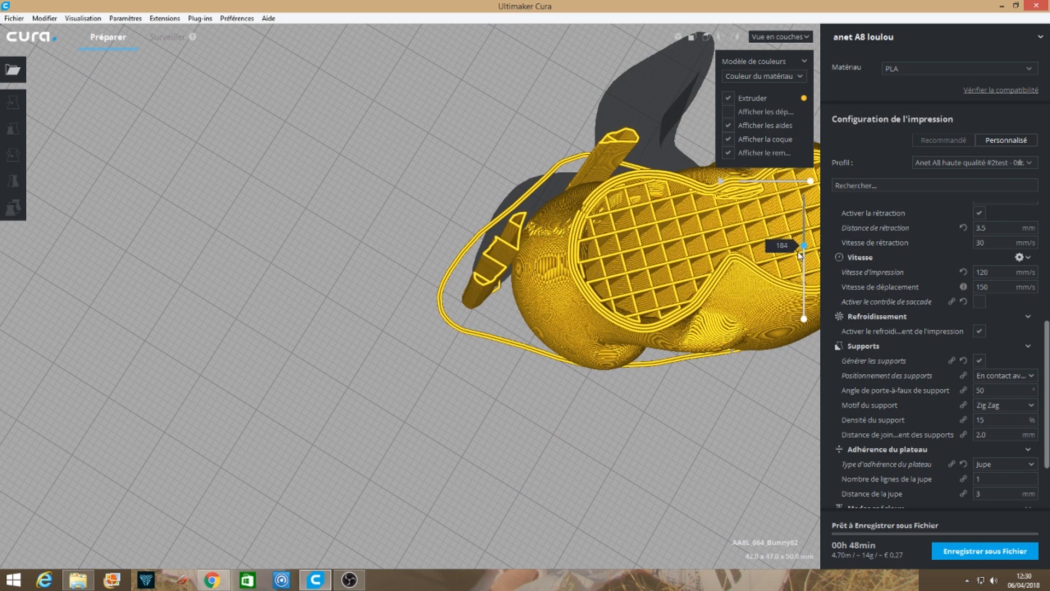
pyautogui.moveTo(799, 253); pyautogui.dragTo(798, 252)
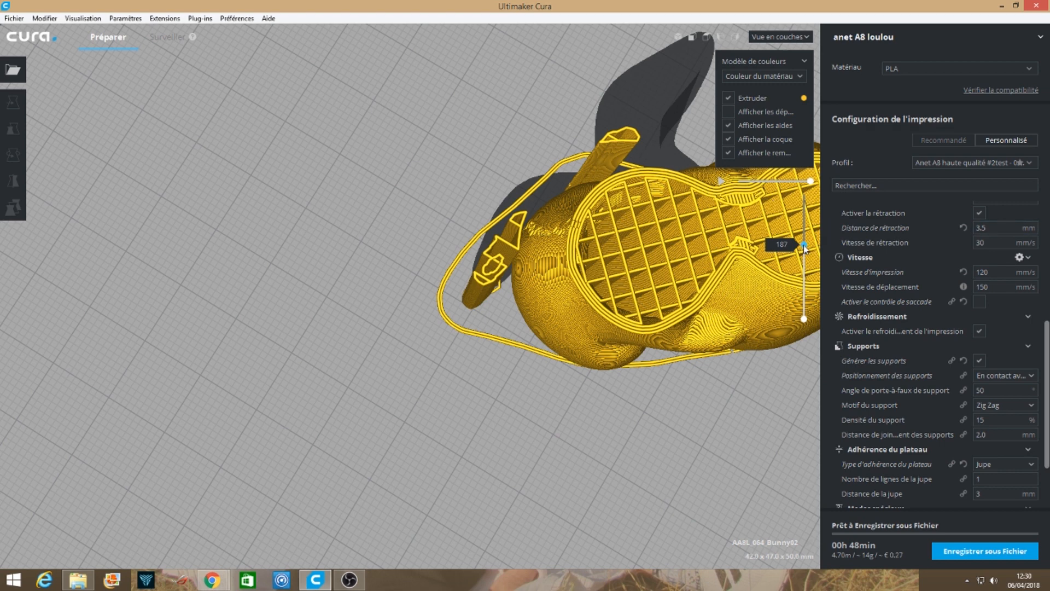
pyautogui.moveTo(805, 248); pyautogui.dragTo(805, 223)
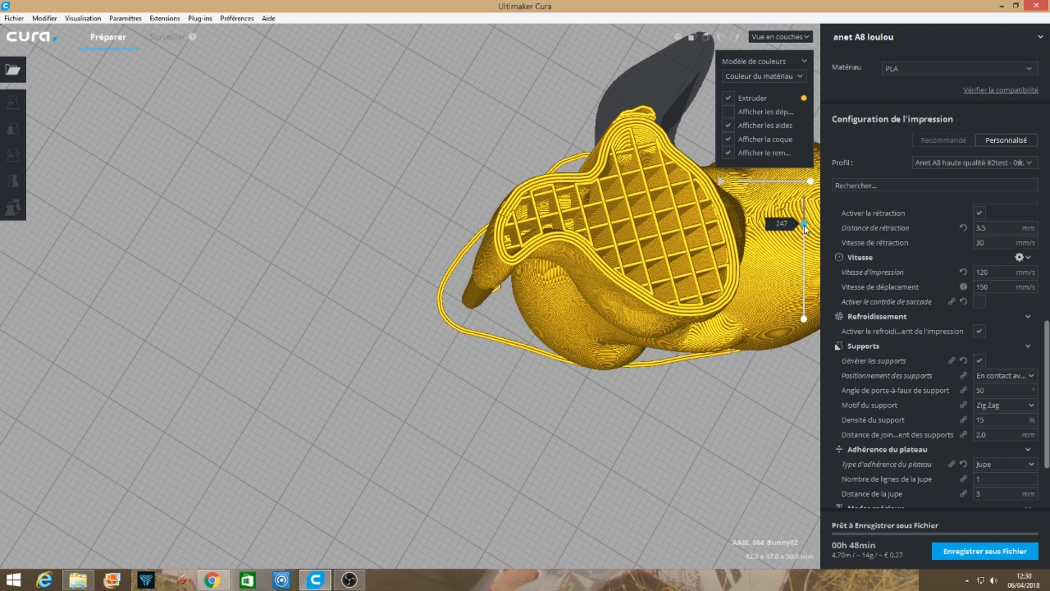
pyautogui.moveTo(803, 222); pyautogui.dragTo(804, 194)
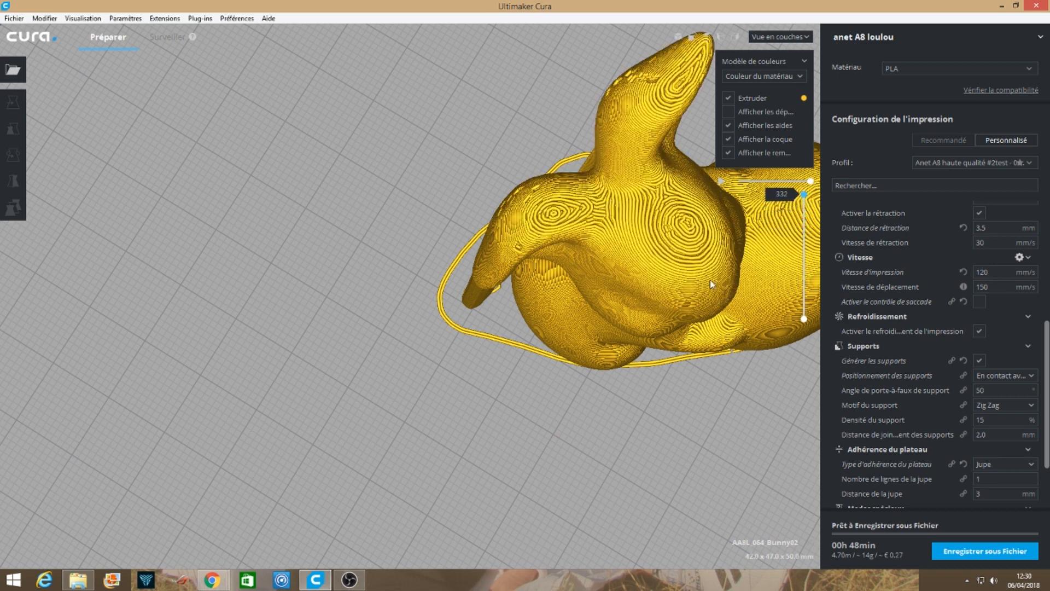
pyautogui.scroll(-5, 665, 285)
pyautogui.click(805, 39)
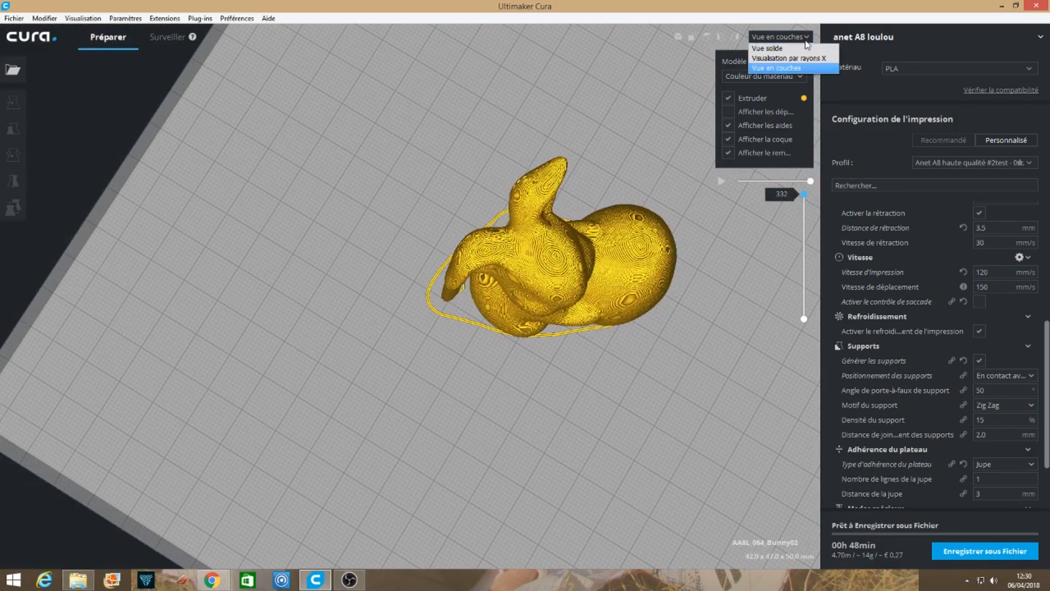
pyautogui.click(805, 50)
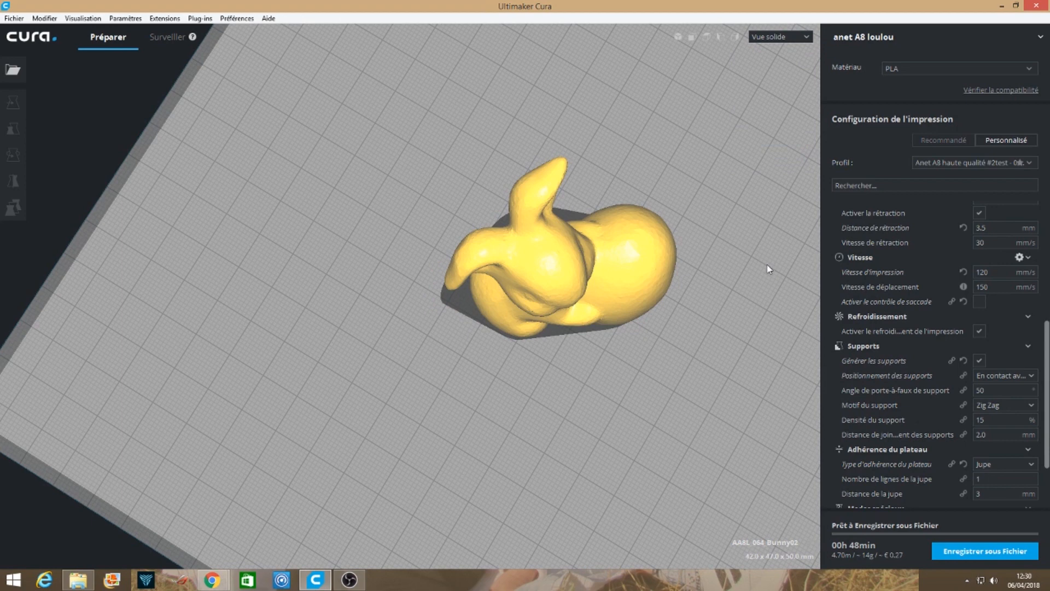
# - Keep the adhesion type at Jupe, examine the skirt on layer 1 in layer view, and review its line count and distance settings
pyautogui.scroll(-1, 769, 269)
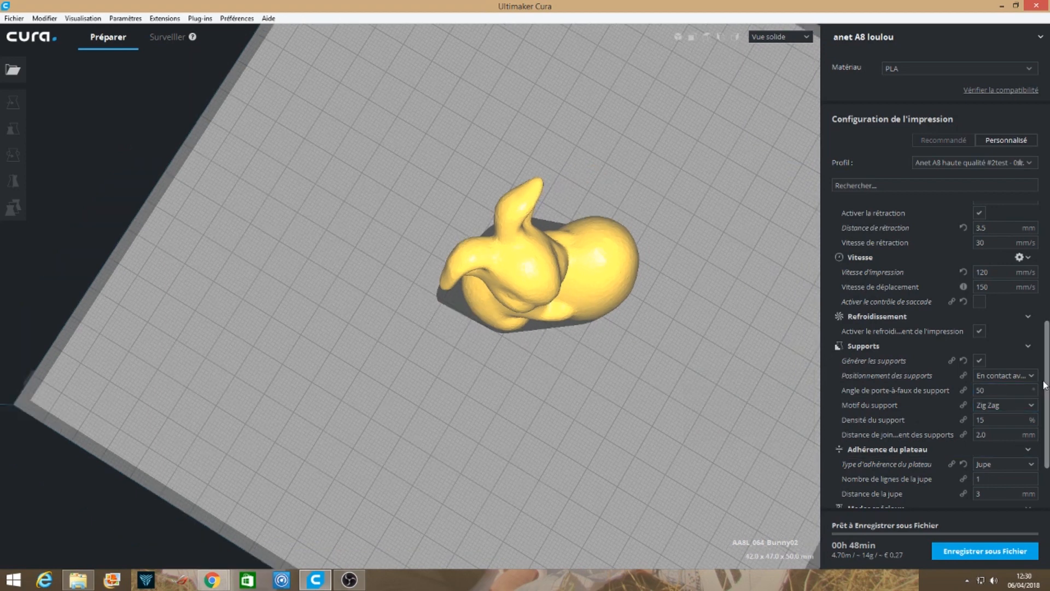
pyautogui.moveTo(1045, 386); pyautogui.dragTo(1046, 427)
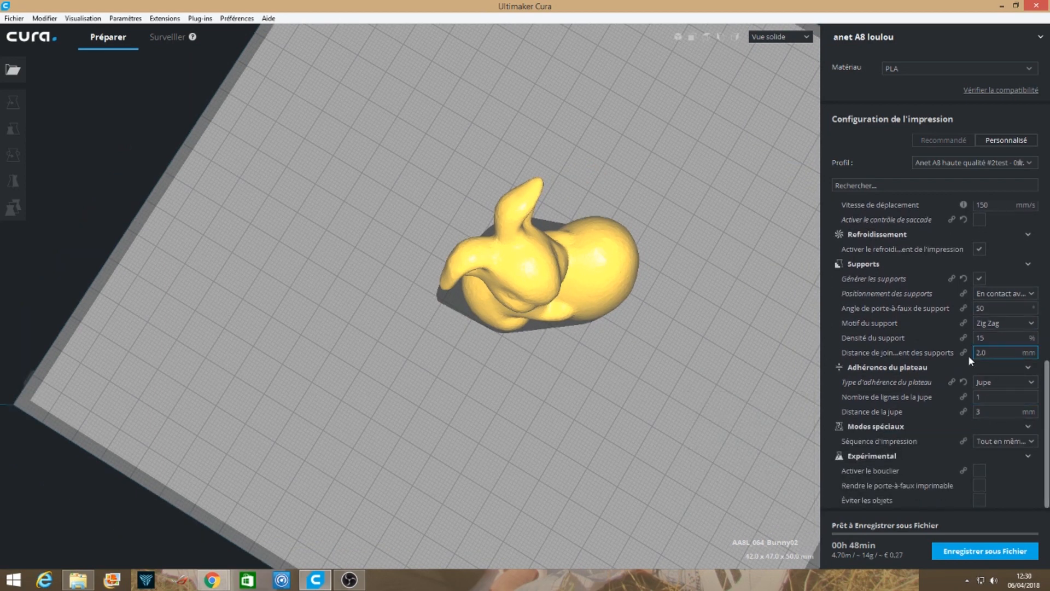
pyautogui.click(1014, 382)
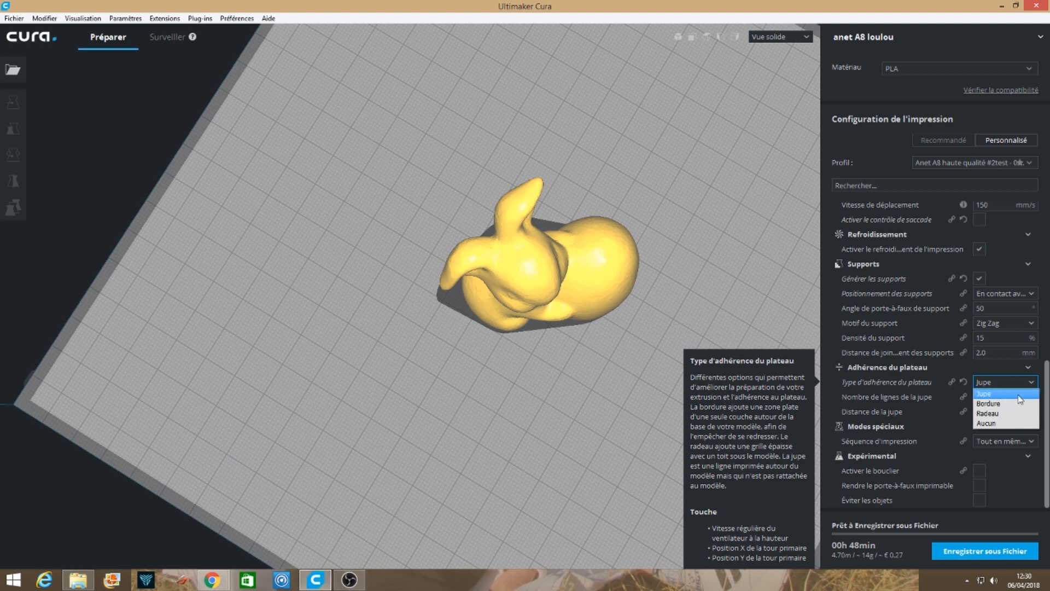
pyautogui.click(1018, 395)
pyautogui.click(802, 44)
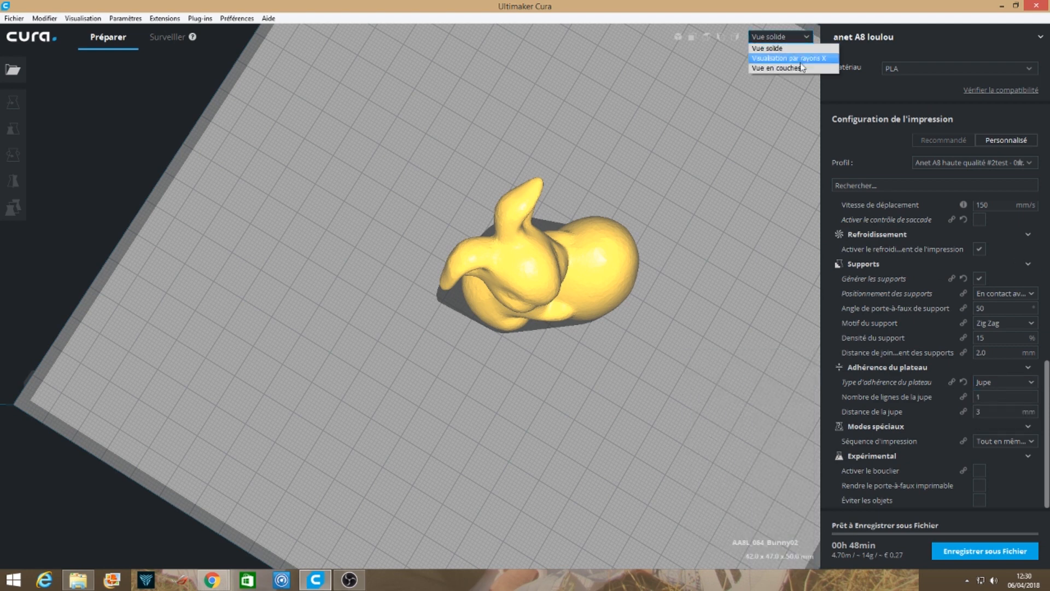
pyautogui.click(771, 68)
pyautogui.moveTo(804, 195); pyautogui.dragTo(806, 324)
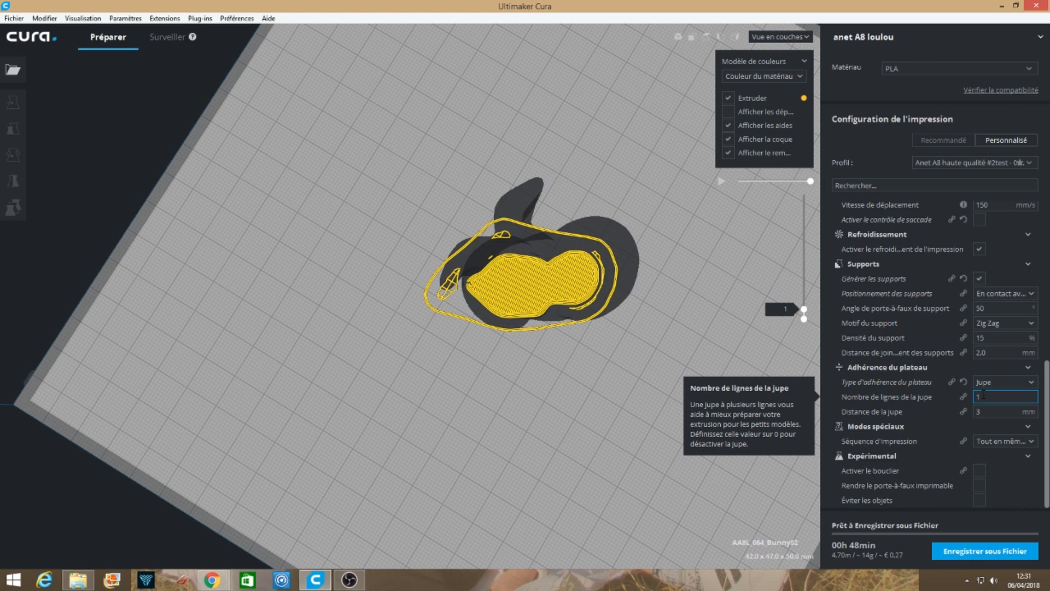
pyautogui.click(996, 411)
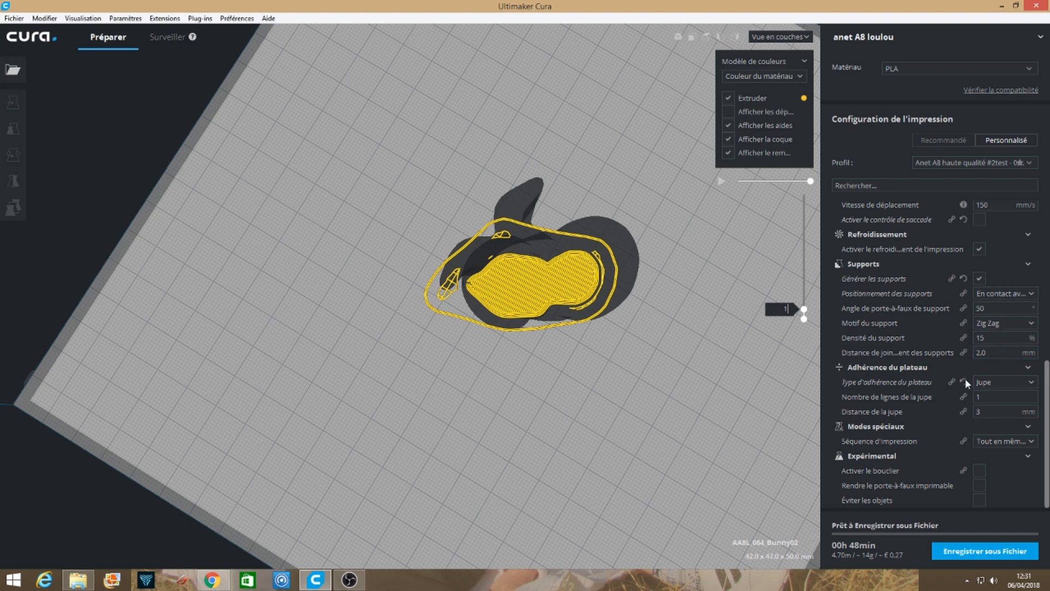
# - Set the build plate adhesion type to Bordure, turn off support generation, and review the brim width setting
pyautogui.click(1012, 382)
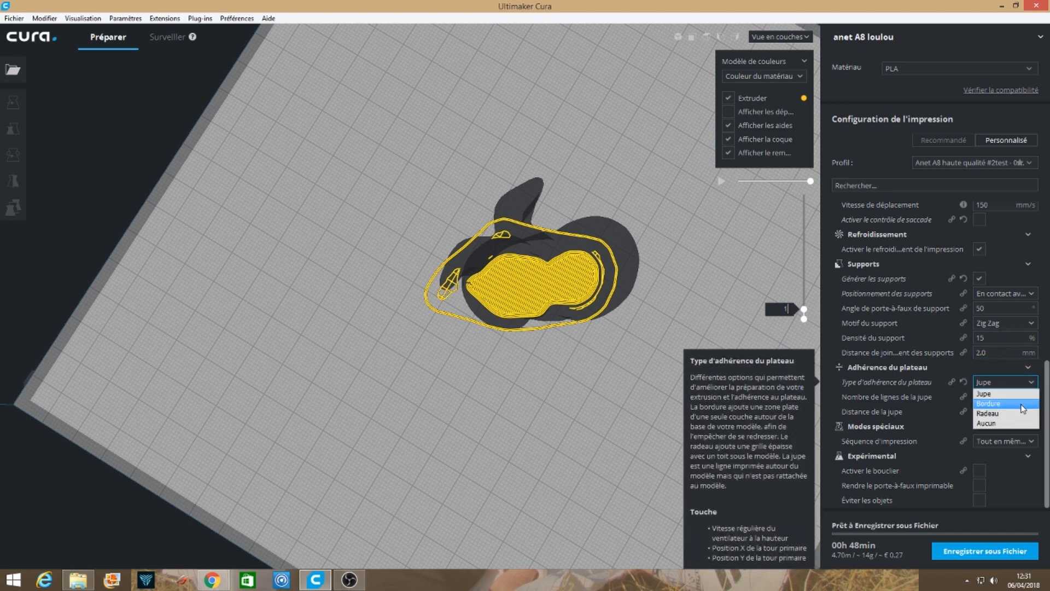
pyautogui.click(1021, 405)
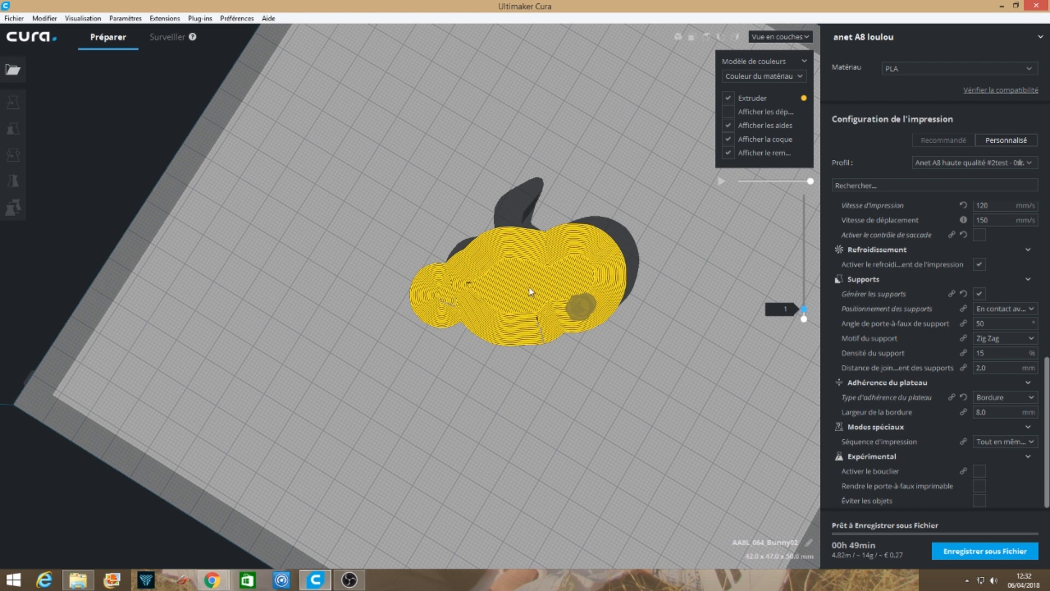
pyautogui.click(981, 297)
pyautogui.click(980, 296)
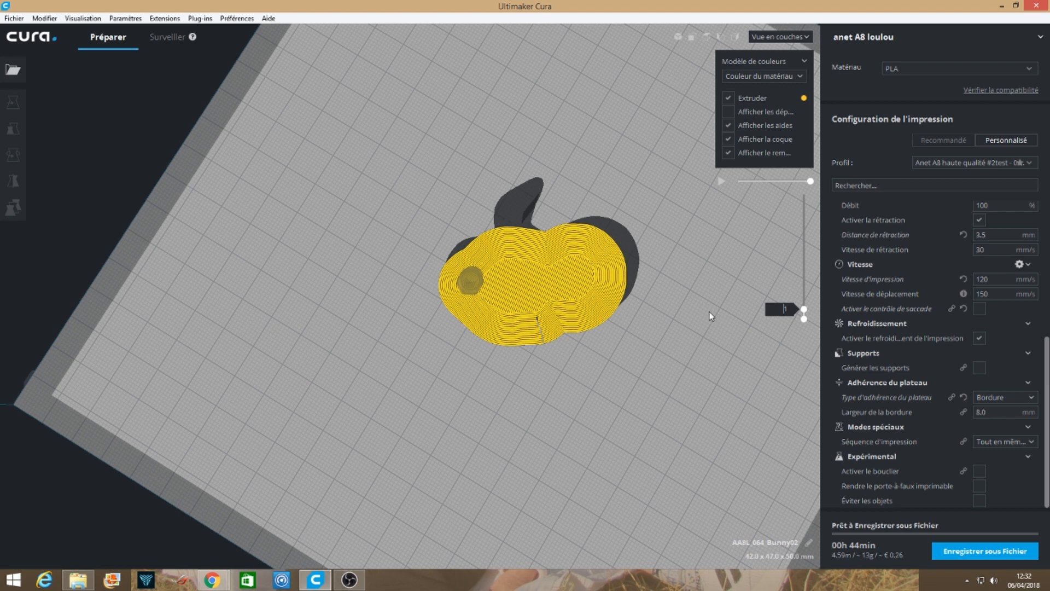
pyautogui.click(987, 413)
# - Set the build plate adhesion type to Radeau and examine the raft layer by layer from layer 1 to layer 5
pyautogui.click(1005, 397)
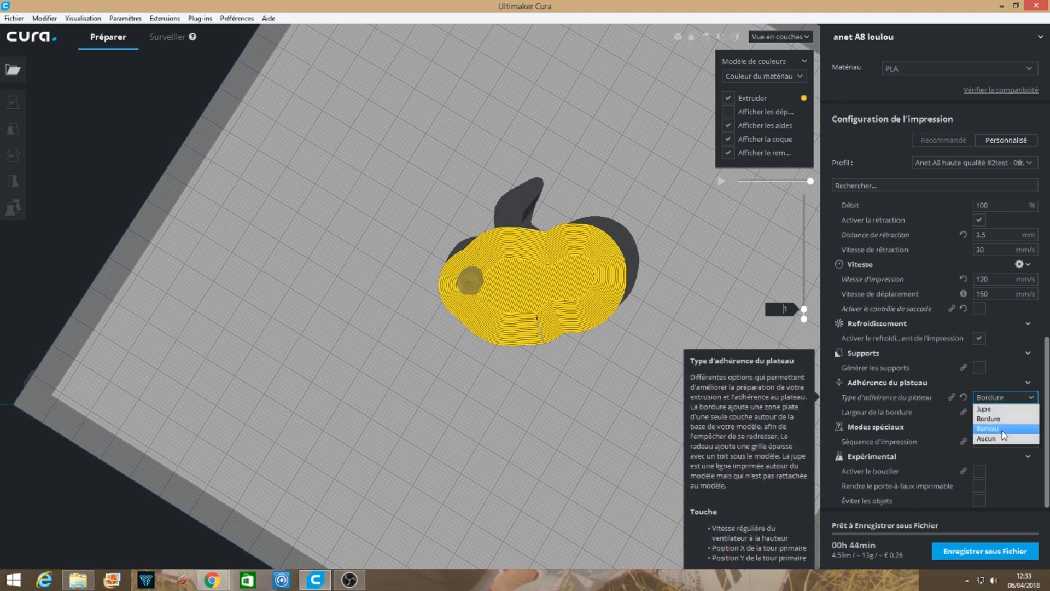
pyautogui.click(1002, 430)
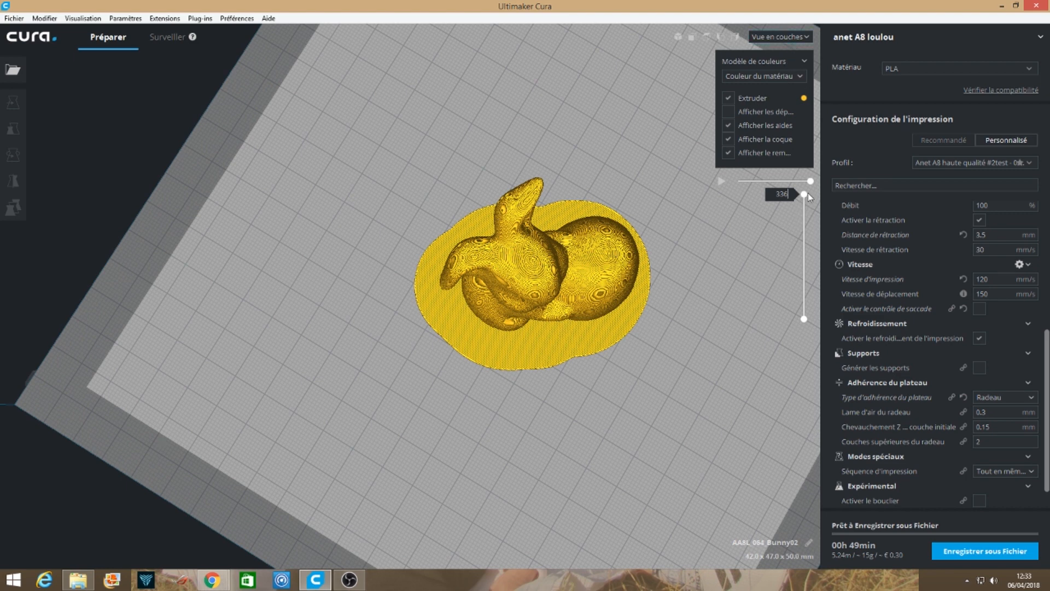
pyautogui.moveTo(803, 195); pyautogui.dragTo(804, 313)
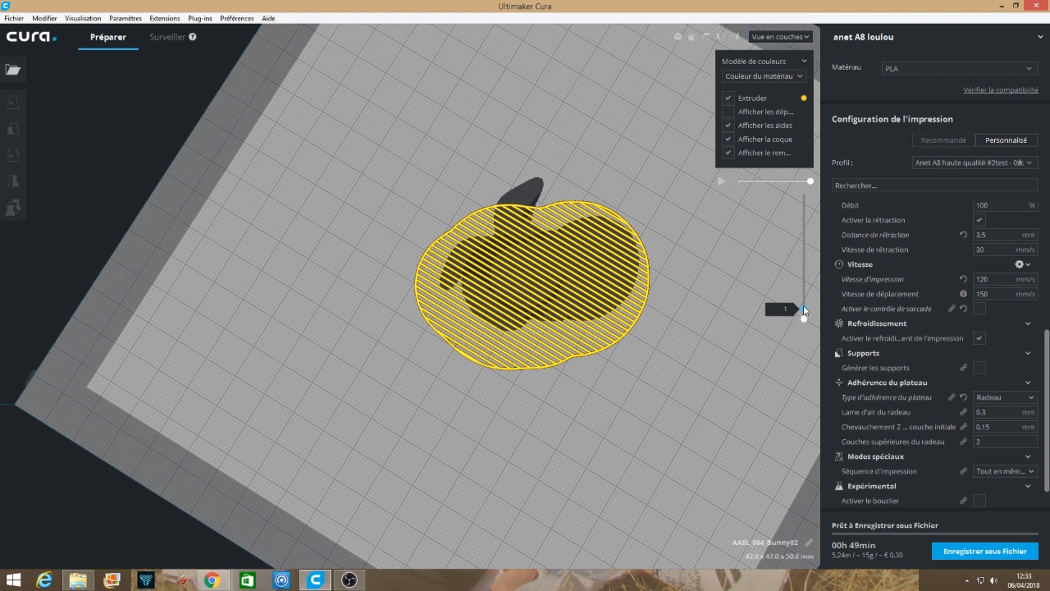
pyautogui.moveTo(804, 308); pyautogui.dragTo(805, 307)
pyautogui.moveTo(804, 311); pyautogui.dragTo(804, 310)
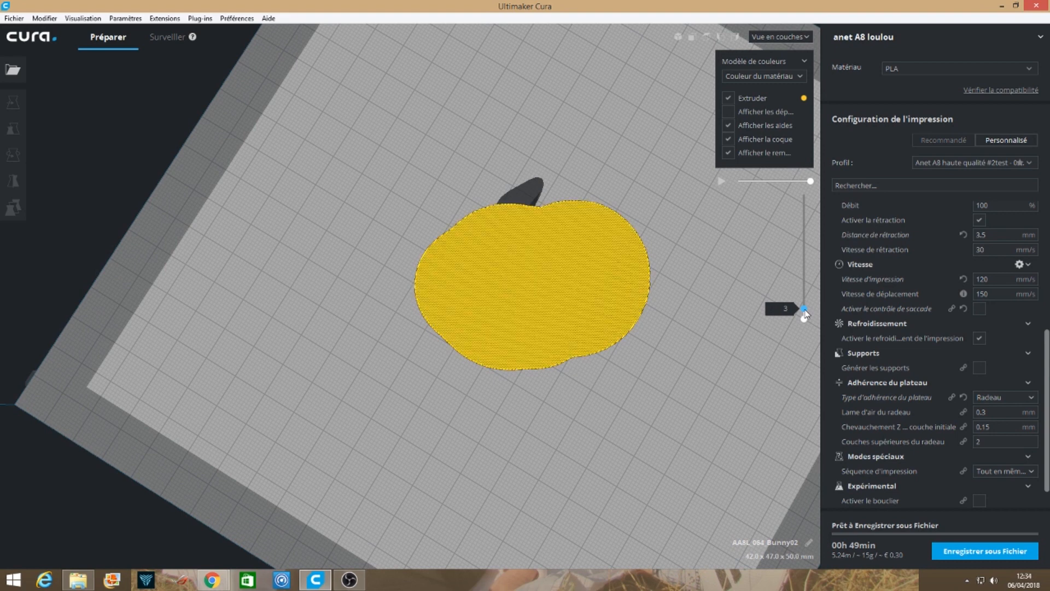
pyautogui.moveTo(804, 310); pyautogui.dragTo(804, 309)
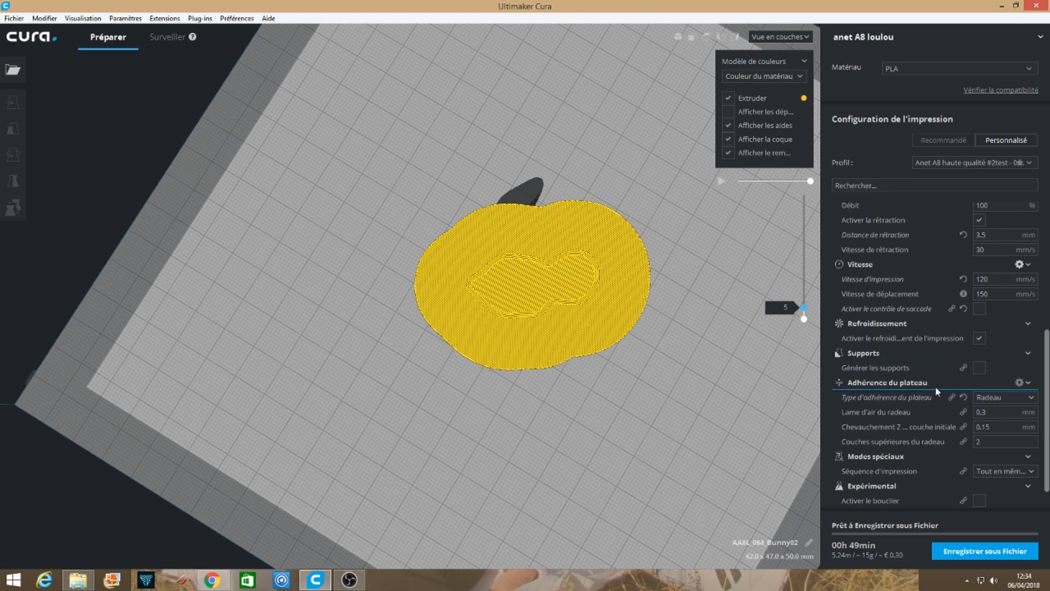
# - Review the print sequence setting and enable the experimental "Activer le bouclier" option
pyautogui.scroll(-2, 937, 391)
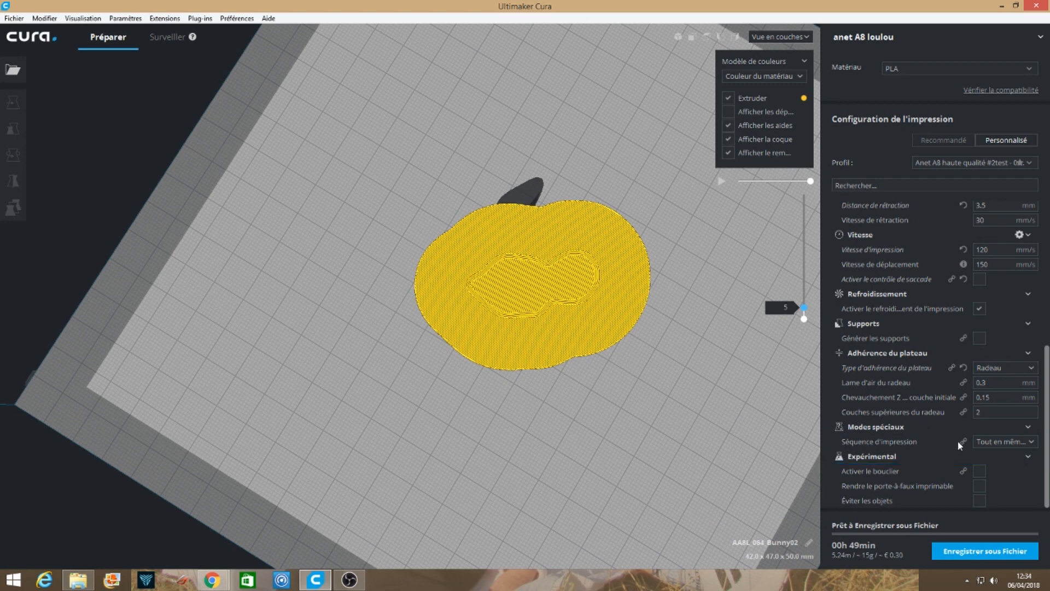
pyautogui.moveTo(904, 441)
pyautogui.moveTo(856, 474)
pyautogui.click(978, 473)
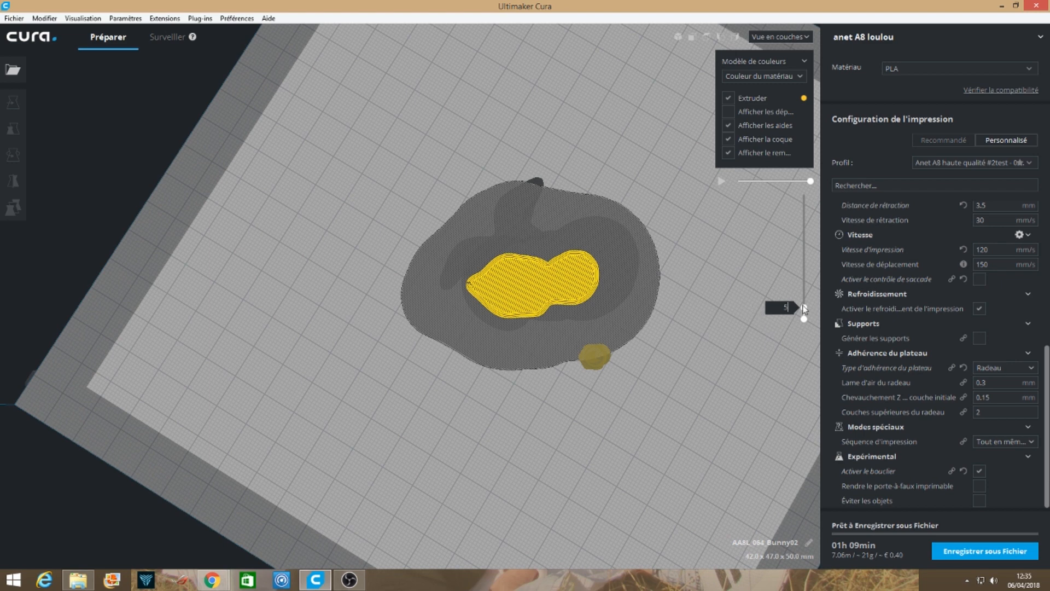
# - Examine the shielded bunny in layer view at layer 121 and layer 1, and turn off the "Activer le bouclier" option
pyautogui.moveTo(803, 308); pyautogui.dragTo(804, 267)
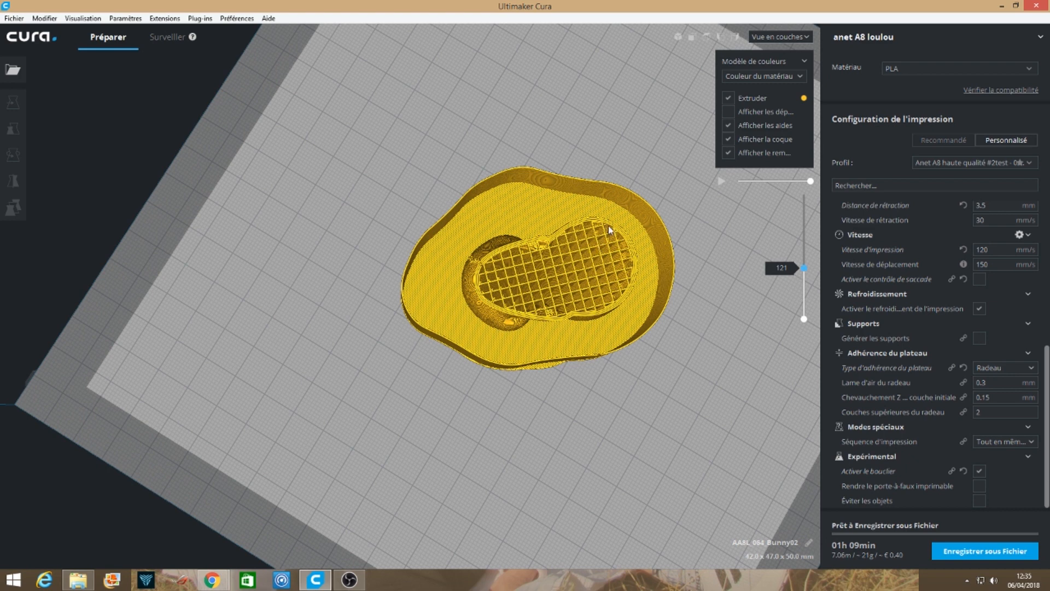
pyautogui.moveTo(806, 270); pyautogui.dragTo(830, 323)
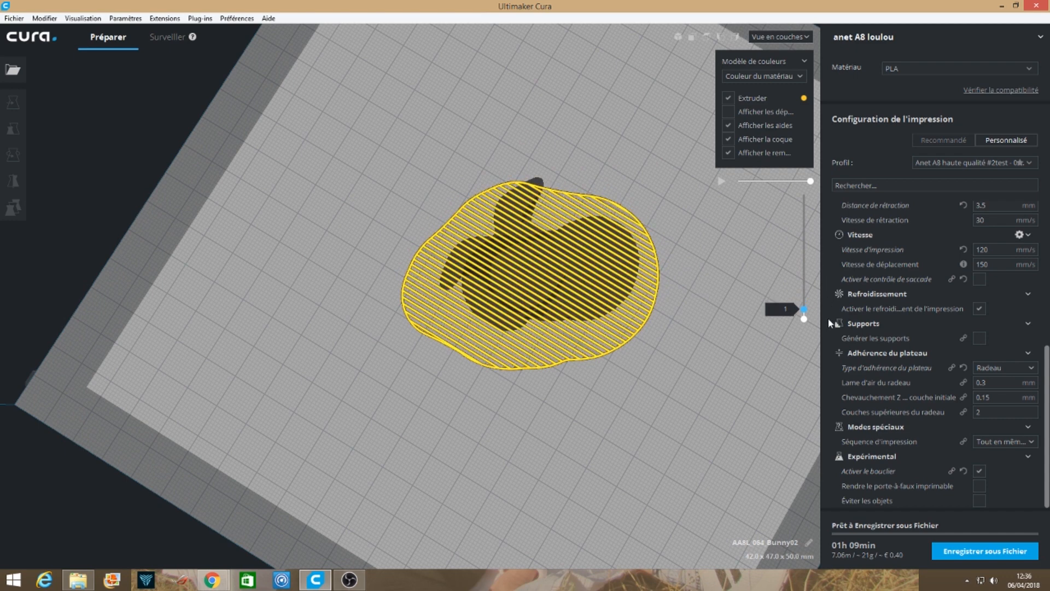
pyautogui.click(979, 472)
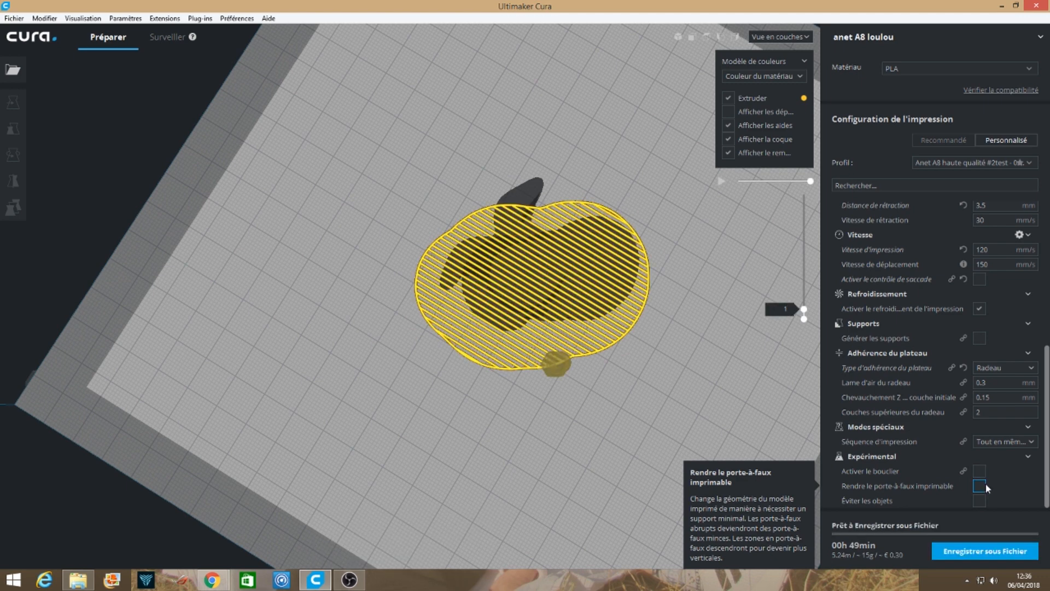
# - Set the build plate adhesion type to Jupe and display the bunny in solid view
pyautogui.click(1002, 369)
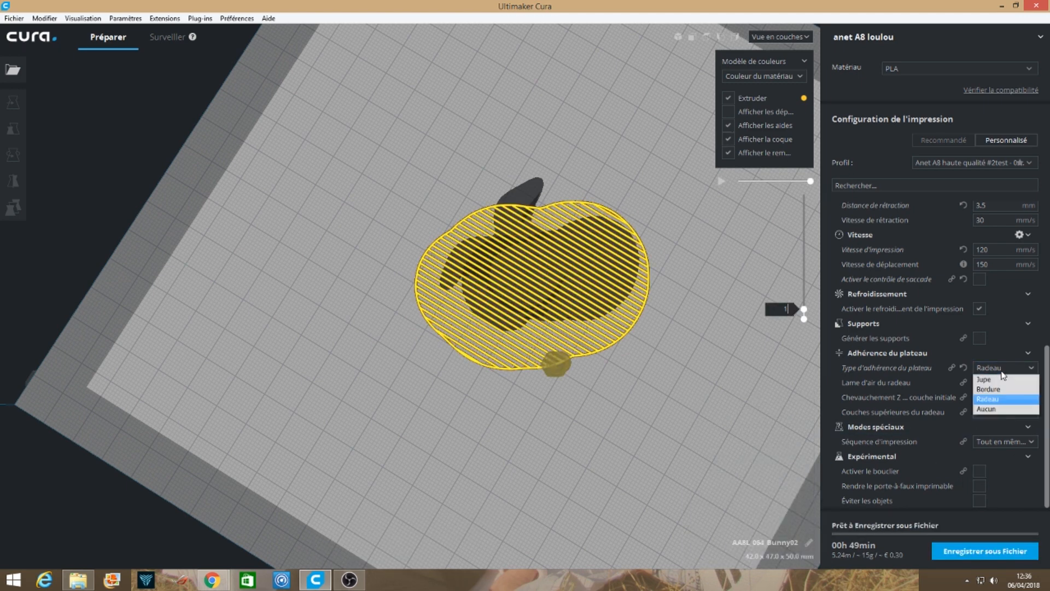
pyautogui.click(996, 378)
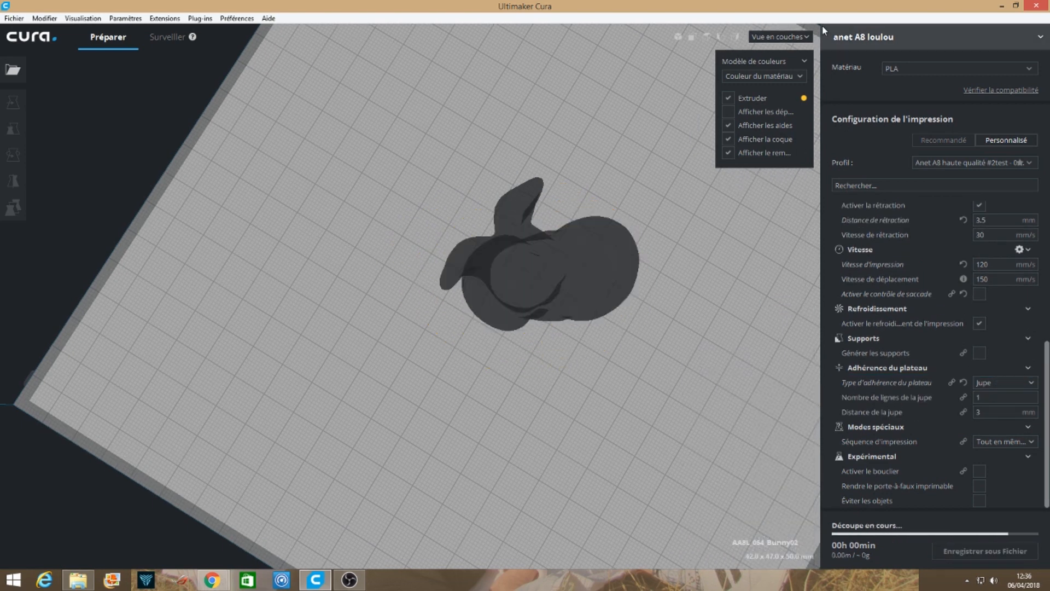
pyautogui.click(804, 38)
pyautogui.click(800, 49)
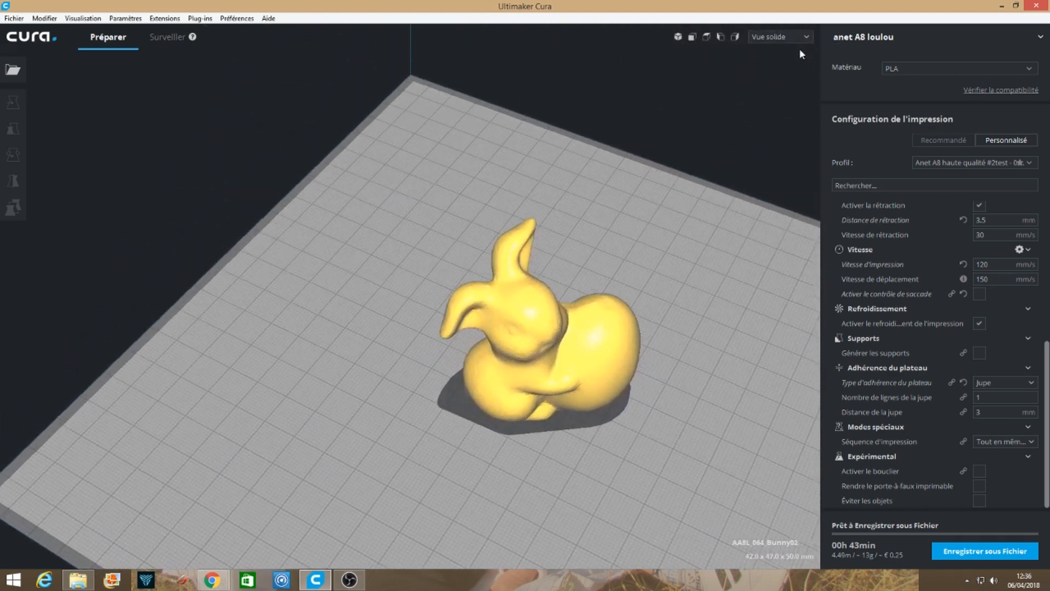
# - Enable the experimental "Rendre le porte-à-faux imprimable" option and inspect the bunny's layer 1 in layer view
pyautogui.click(800, 38)
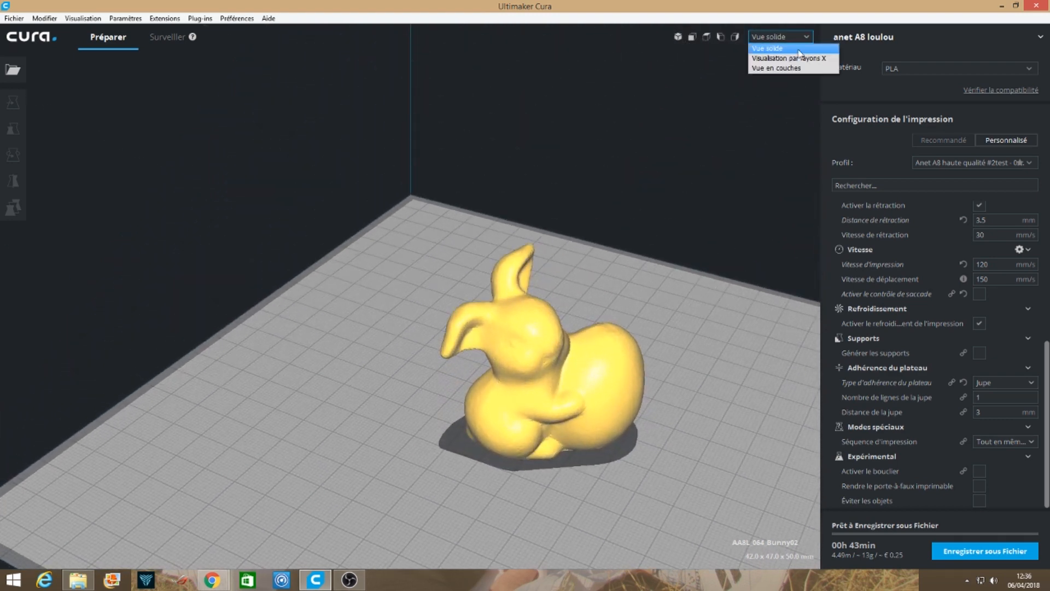
pyautogui.click(796, 69)
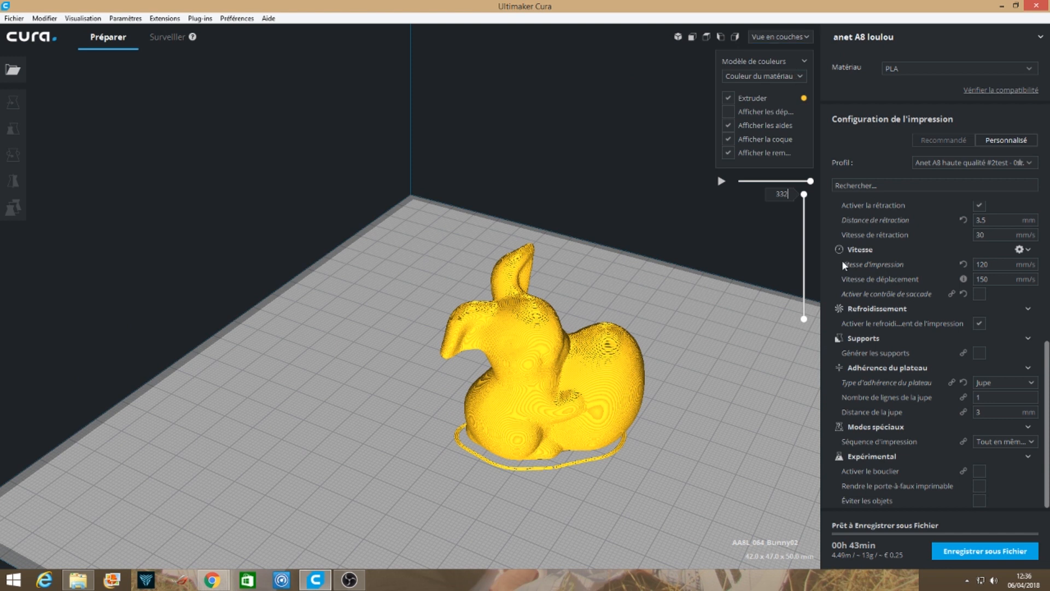
pyautogui.click(980, 488)
pyautogui.moveTo(805, 197); pyautogui.dragTo(804, 321)
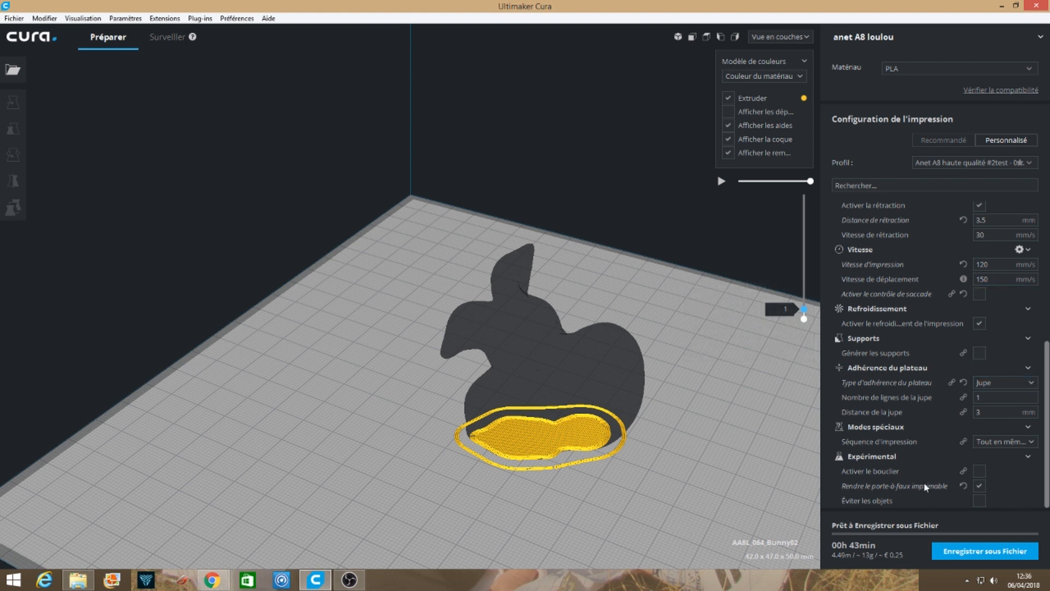
# - Review the descriptions of the experimental shield, overhang and object-avoidance options, and return the bunny to solid view
pyautogui.moveTo(928, 484)
pyautogui.moveTo(944, 464)
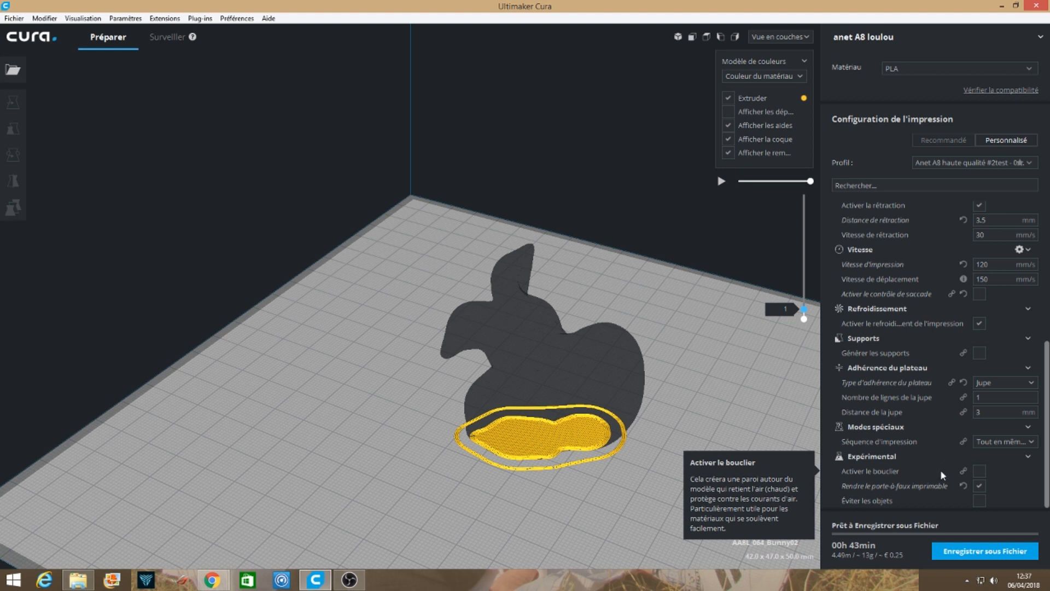
pyautogui.moveTo(973, 501)
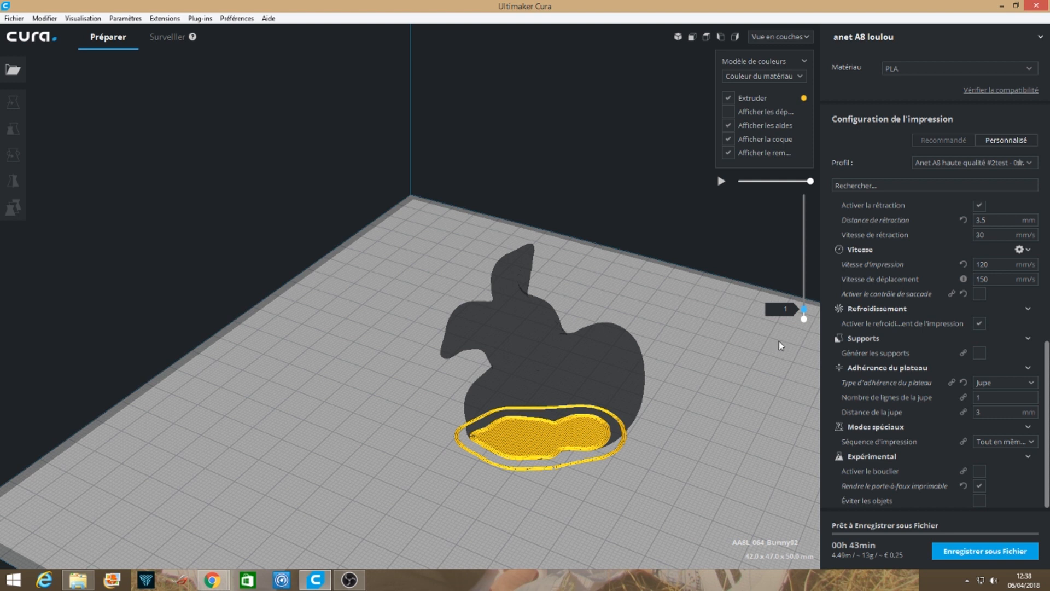
pyautogui.click(802, 37)
pyautogui.click(803, 48)
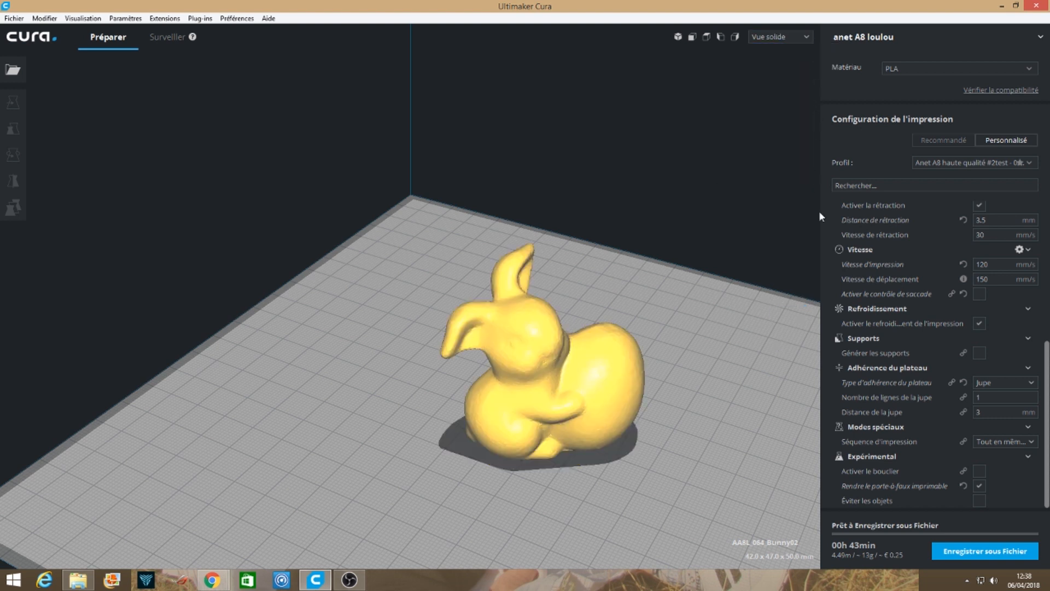